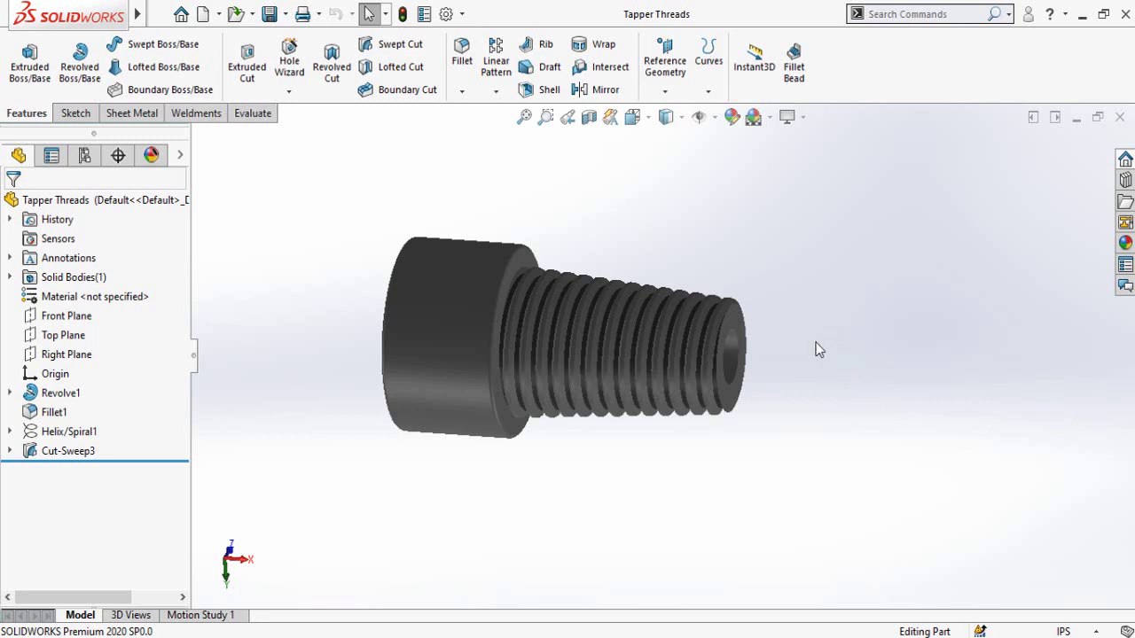
# Review the finished Tapper Threads drawing sheet with its views and dimensions, and return to the part model
pyautogui.hotkey('ctrl', 'Tab')
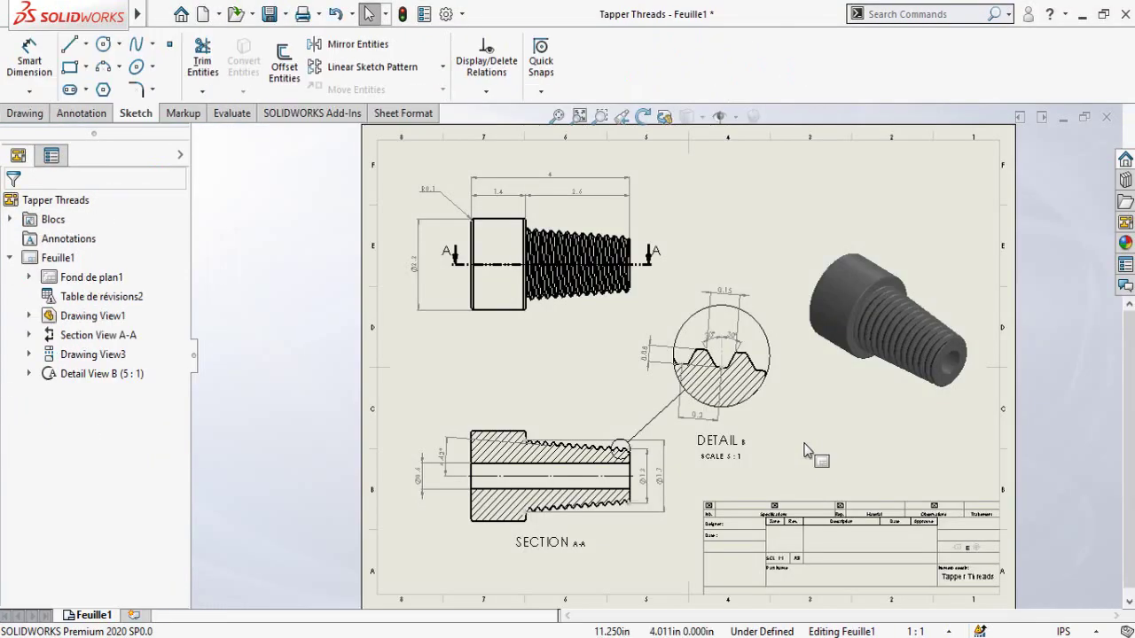
pyautogui.moveTo(805, 444)
pyautogui.mouseDown(button='middle')
pyautogui.moveTo(807, 420)
pyautogui.moveTo(749, 440)
pyautogui.mouseUp(button='middle')
pyautogui.press('f')
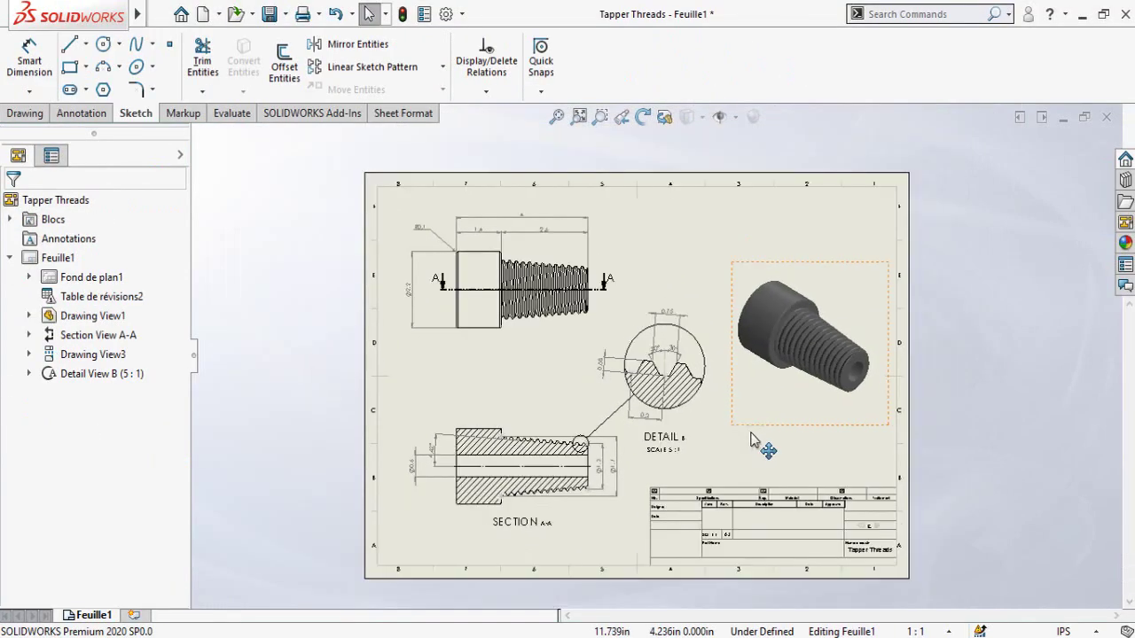
pyautogui.hotkey('ctrl', 'Tab')
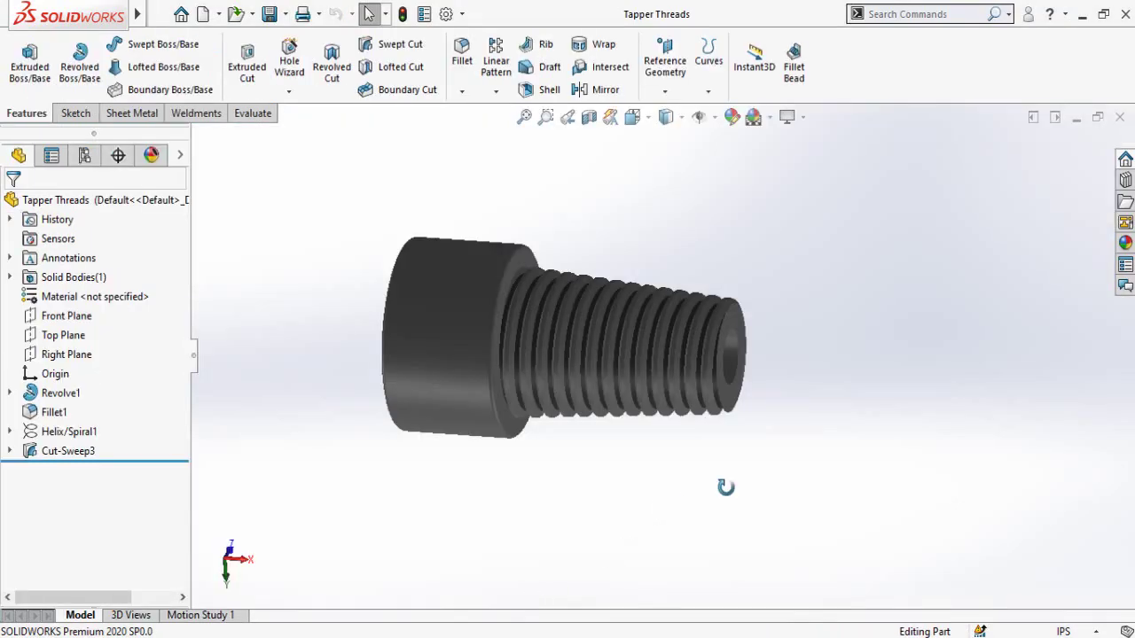
pyautogui.moveTo(725, 487)
pyautogui.mouseDown(button='middle')
pyautogui.moveTo(719, 517)
pyautogui.moveTo(684, 540)
pyautogui.moveTo(643, 481)
pyautogui.moveTo(725, 507)
pyautogui.mouseUp(button='middle')
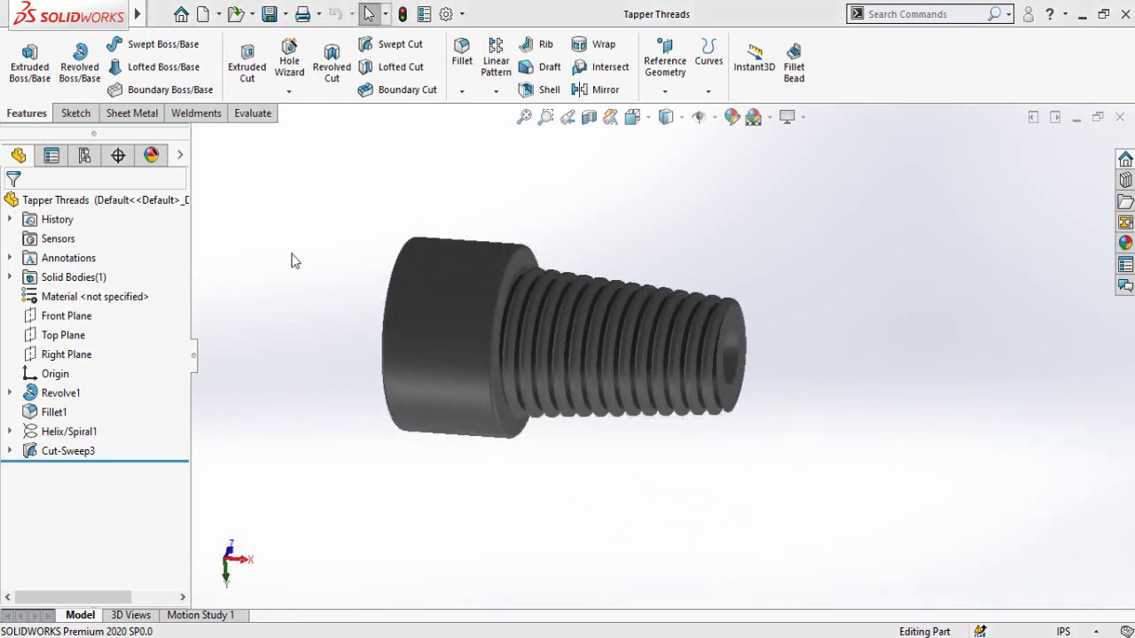
# Create a new drawing from the Page A3 template in the NEW DRAWINGS TEMPLATE set
pyautogui.click(203, 16)
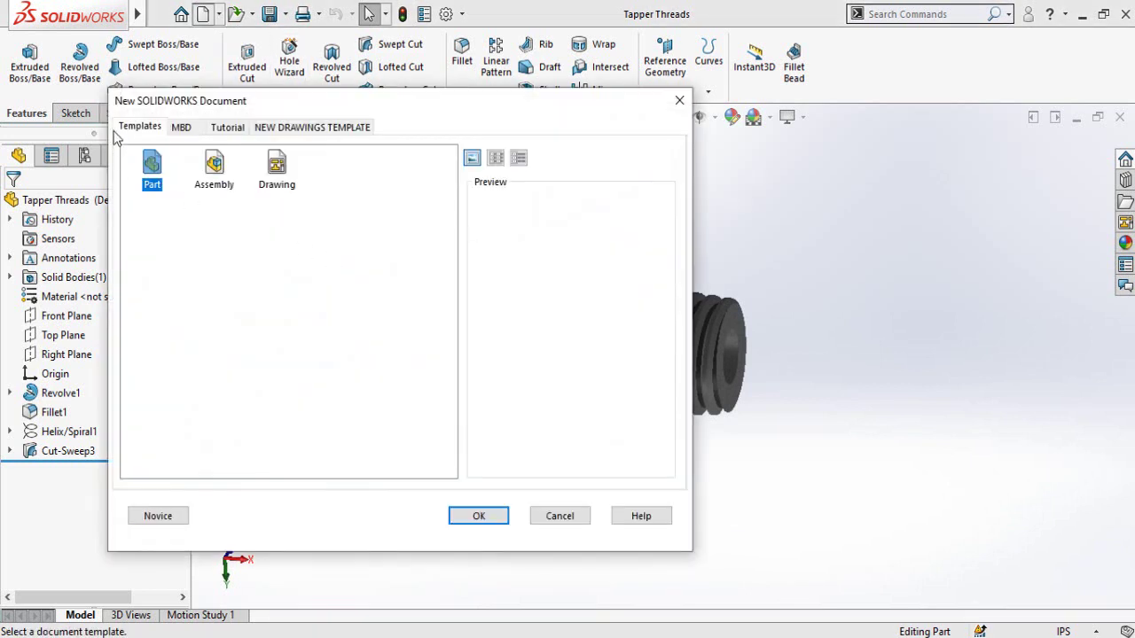
pyautogui.click(282, 176)
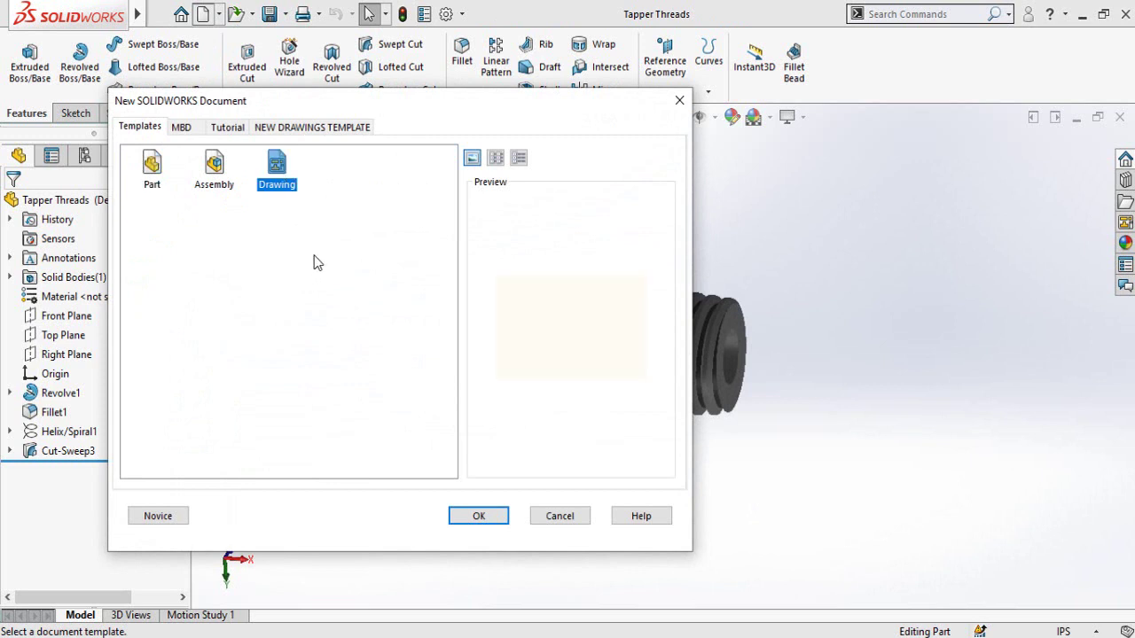
pyautogui.click(314, 262)
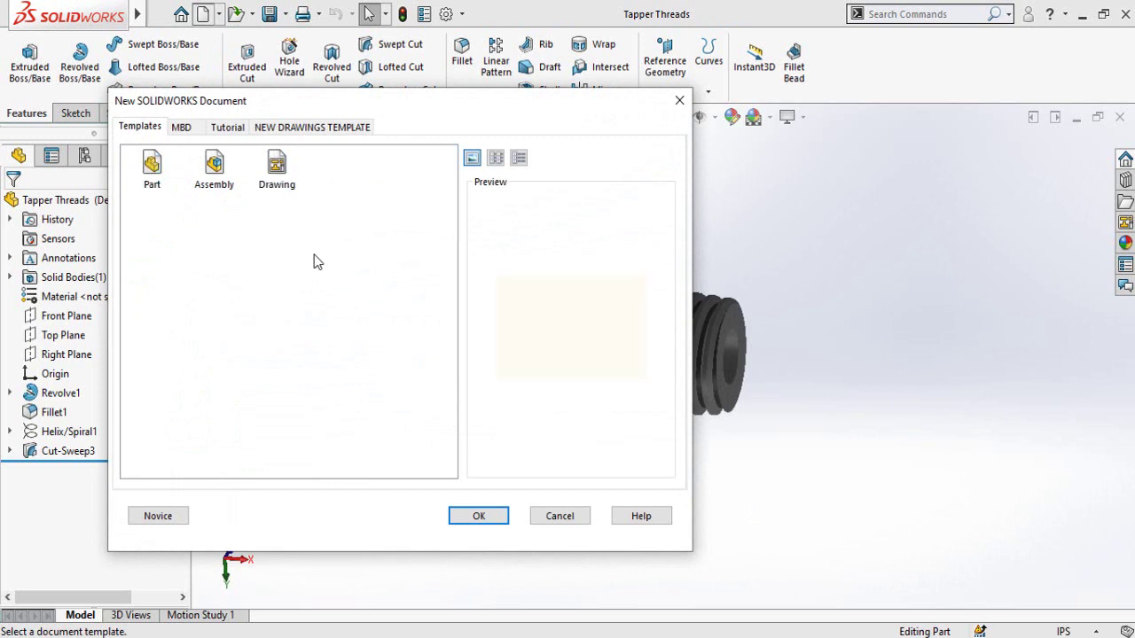
pyautogui.click(298, 128)
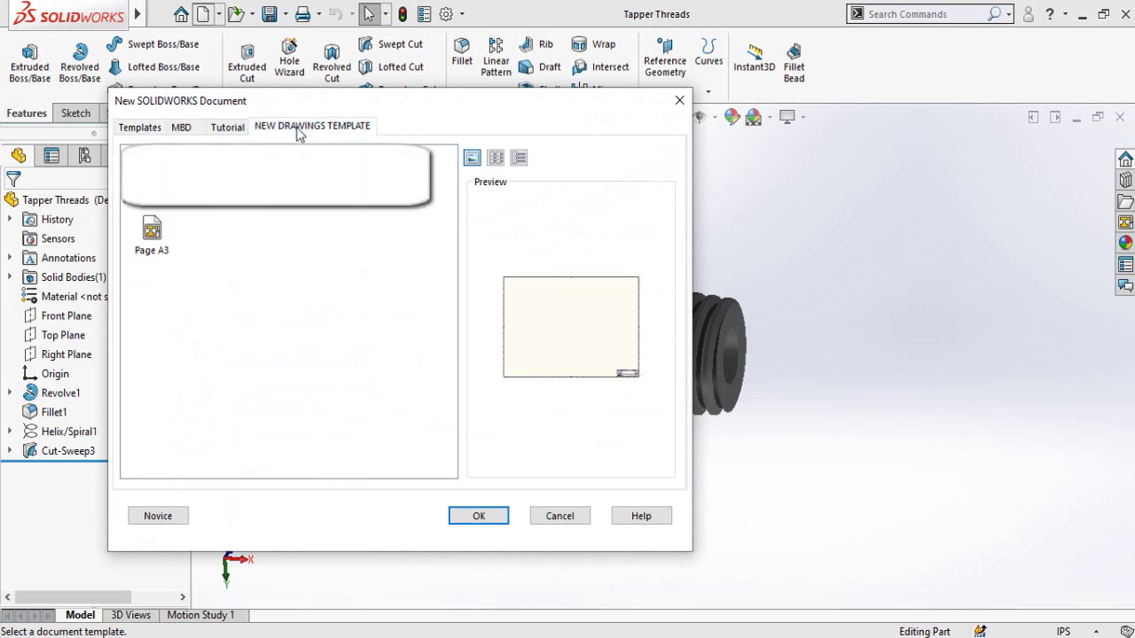
pyautogui.doubleClick(152, 234)
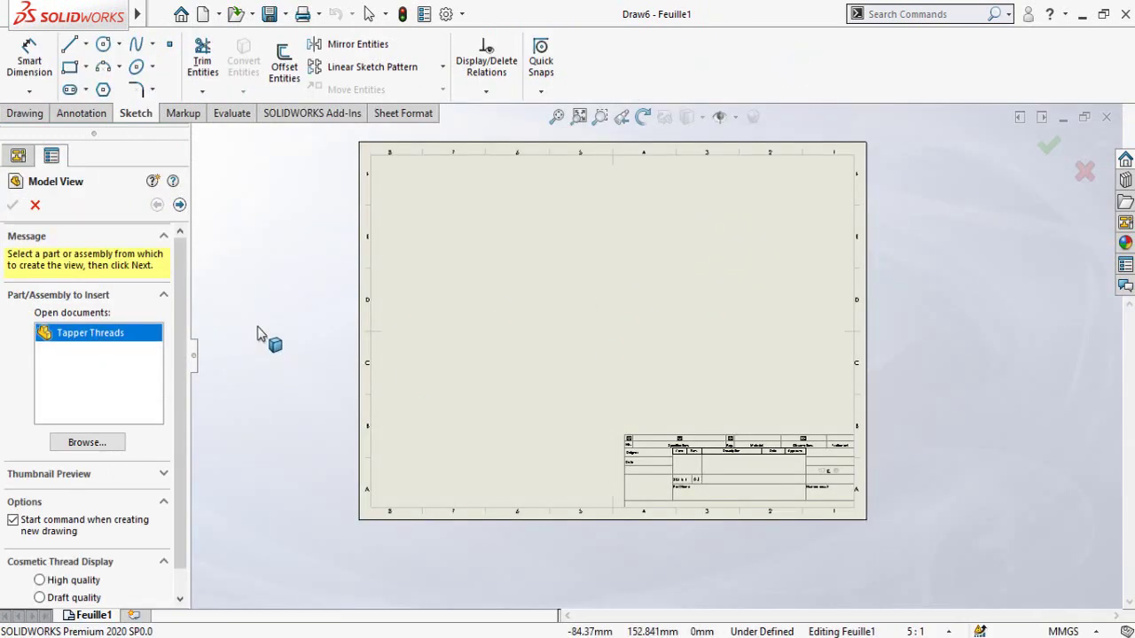
pyautogui.moveTo(588, 295); pyautogui.dragTo(564, 316, button='middle')
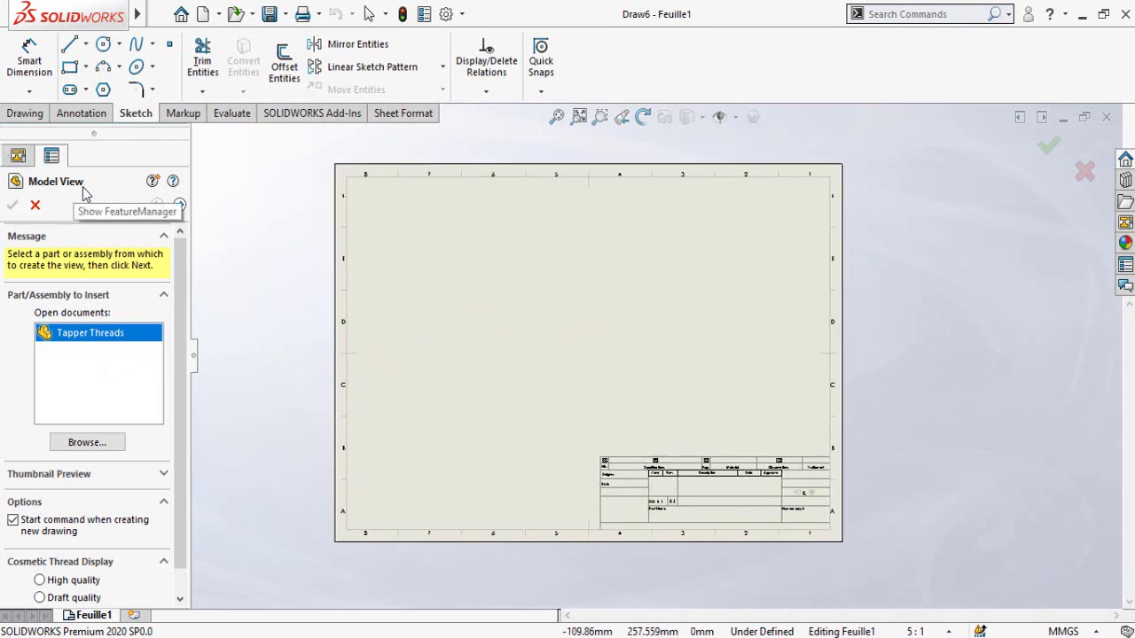
# Insert a front view of the Tapper Threads part at sheet scale in the upper-left area of the sheet, without projected views
pyautogui.doubleClick(73, 332)
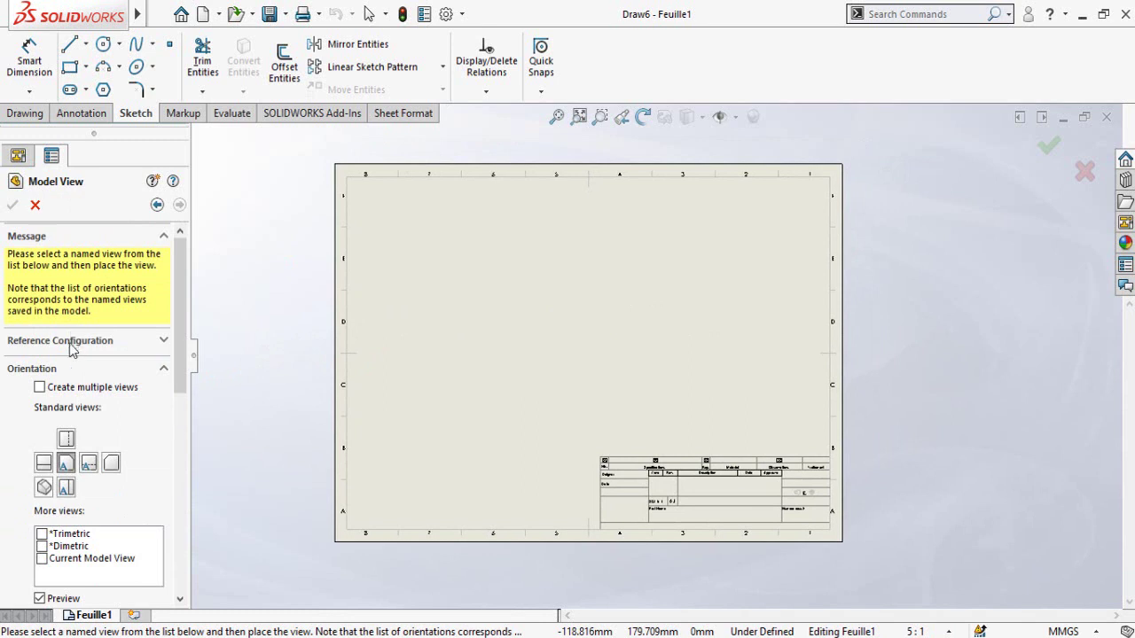
pyautogui.scroll(-5, 1, 348)
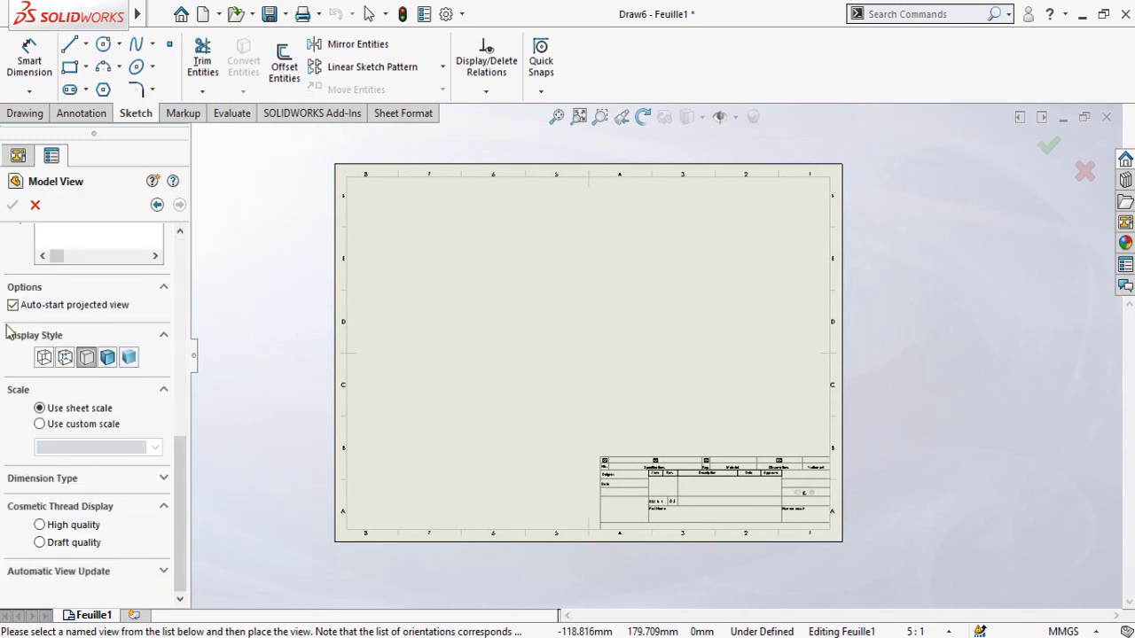
pyautogui.scroll(5, 6, 325)
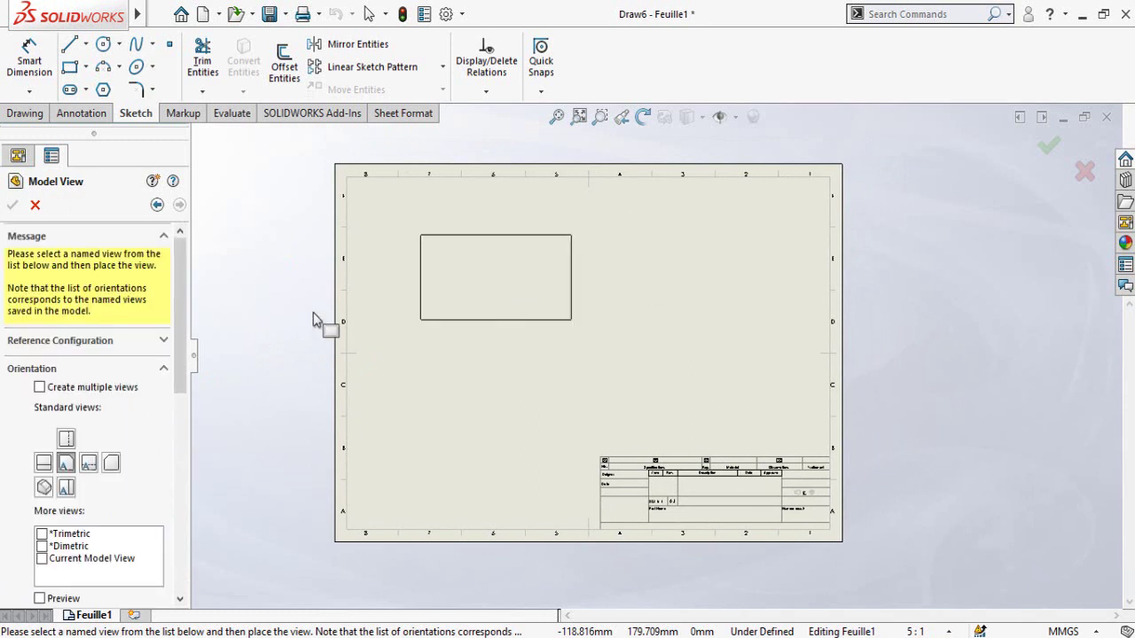
pyautogui.scroll(-5, 178, 380)
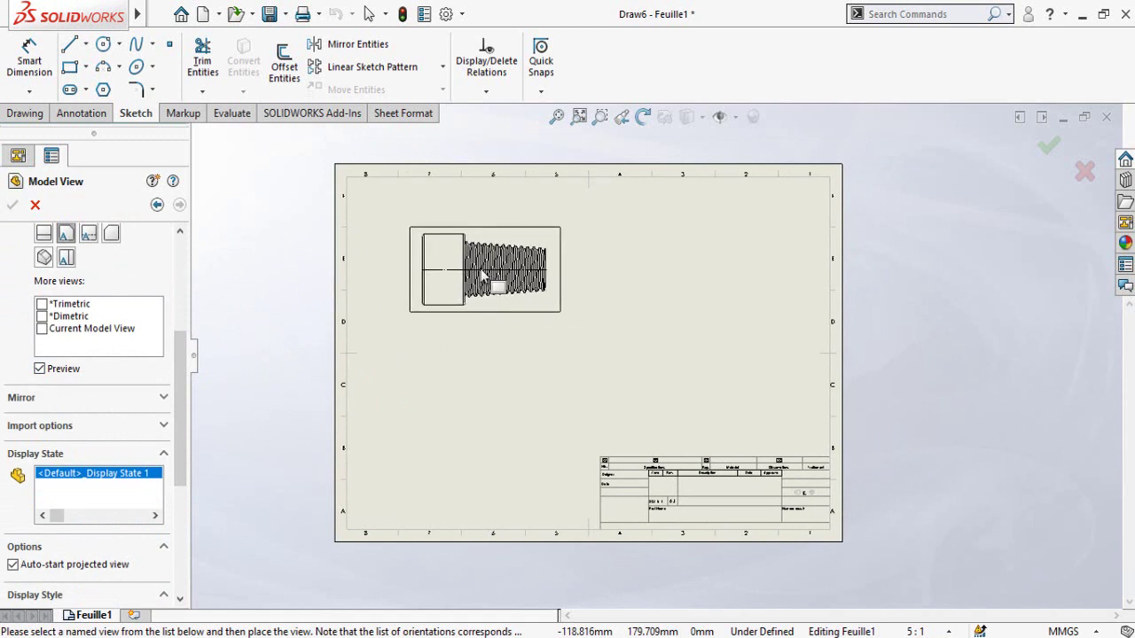
pyautogui.moveTo(176, 372); pyautogui.dragTo(175, 472)
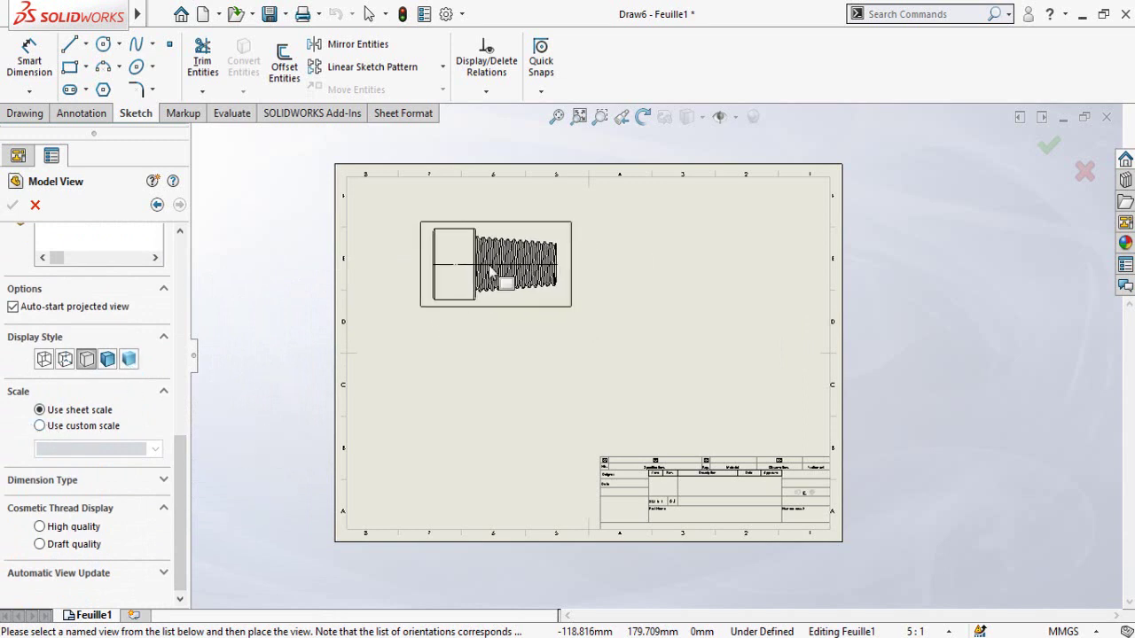
pyautogui.click(485, 280)
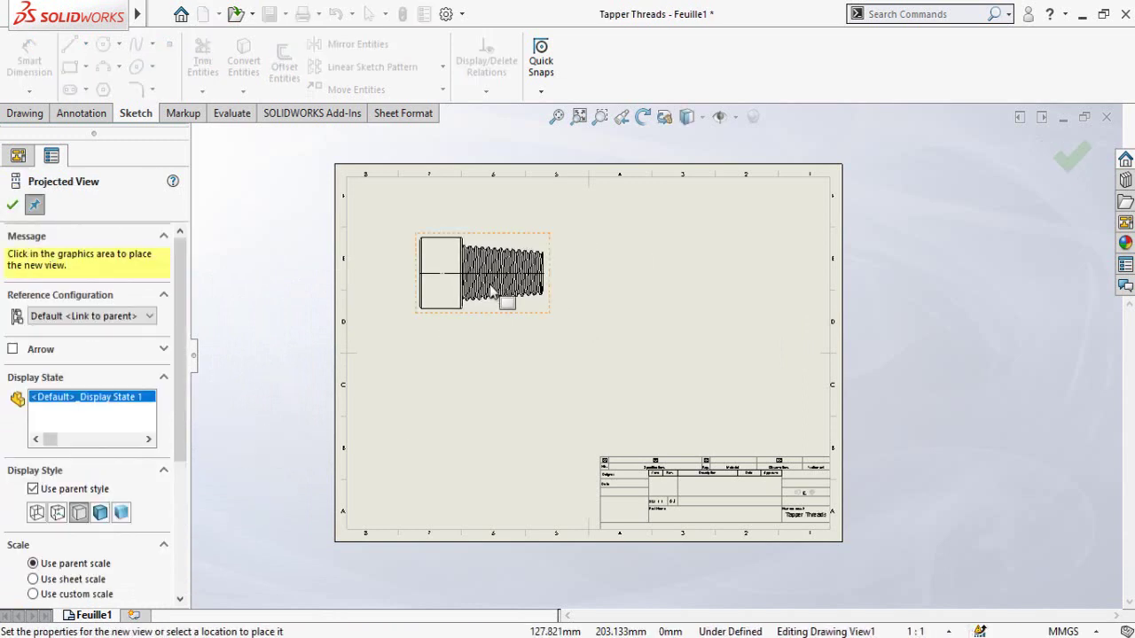
pyautogui.click(11, 204)
pyautogui.moveTo(404, 345); pyautogui.dragTo(376, 410, button='middle')
pyautogui.moveTo(552, 404); pyautogui.dragTo(567, 379, button='middle')
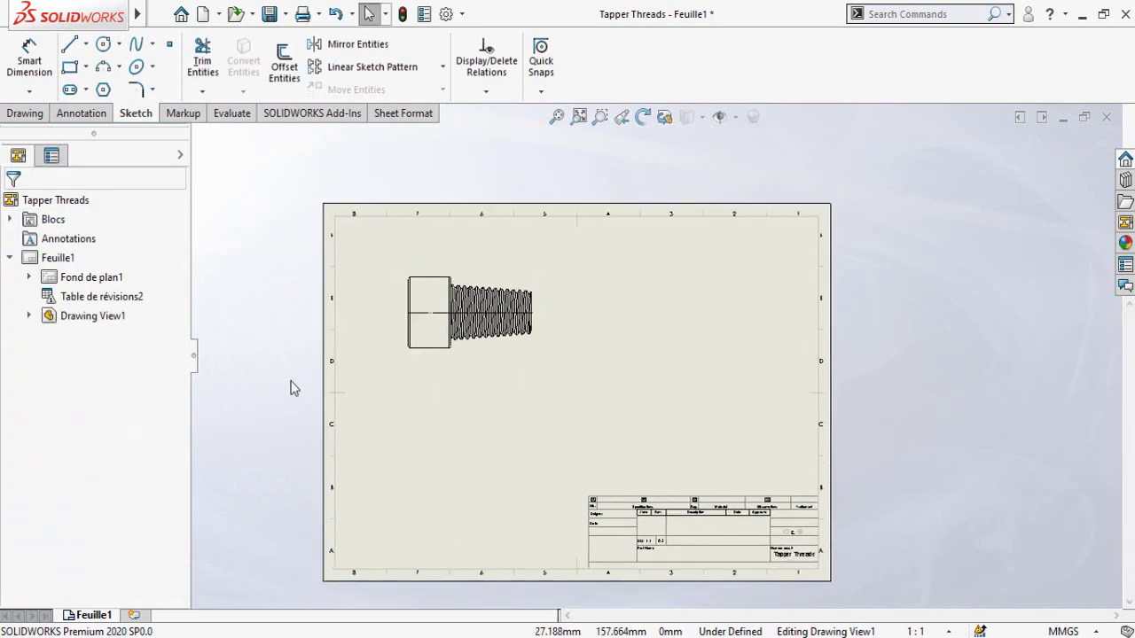
# Start a section view with a horizontal cutting line along the axis of the front view
pyautogui.click(26, 114)
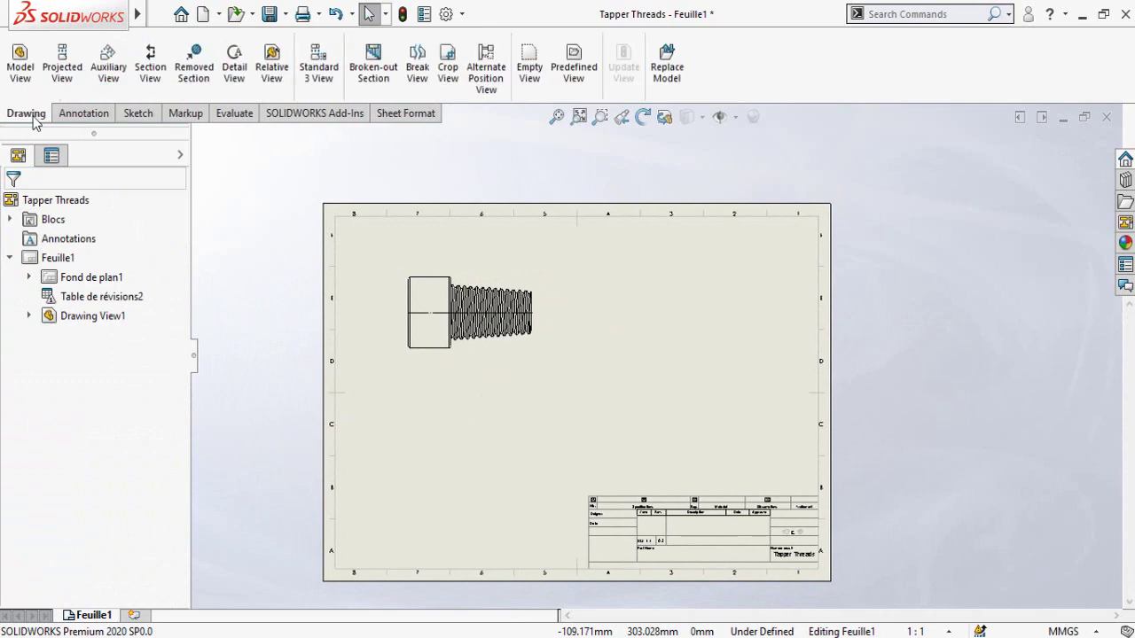
pyautogui.click(152, 73)
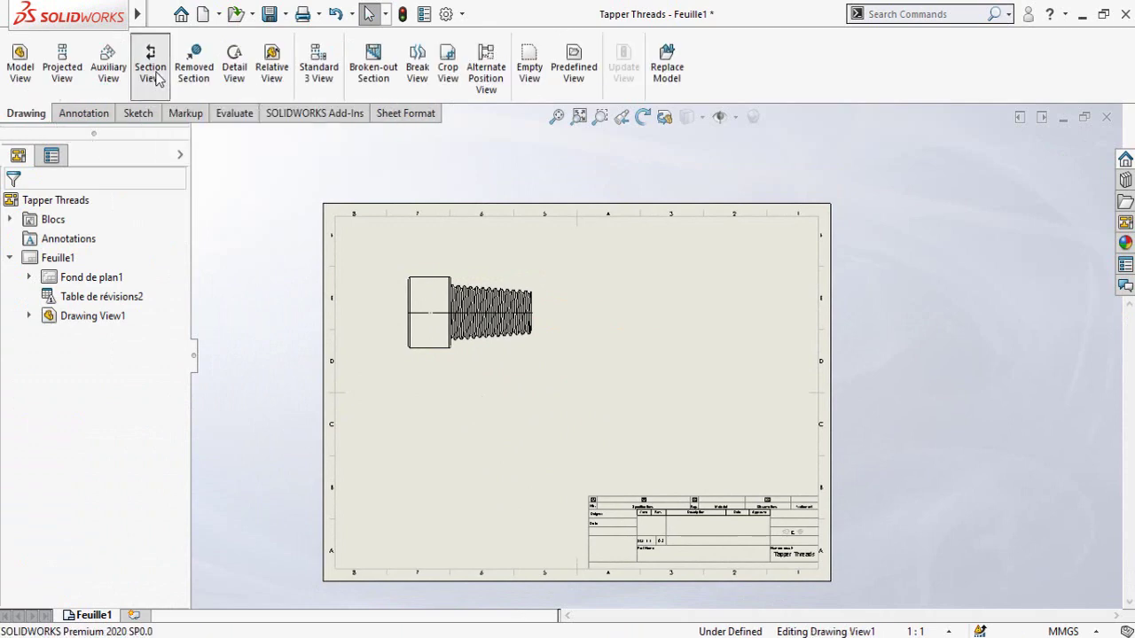
pyautogui.scroll(-2, 293, 496)
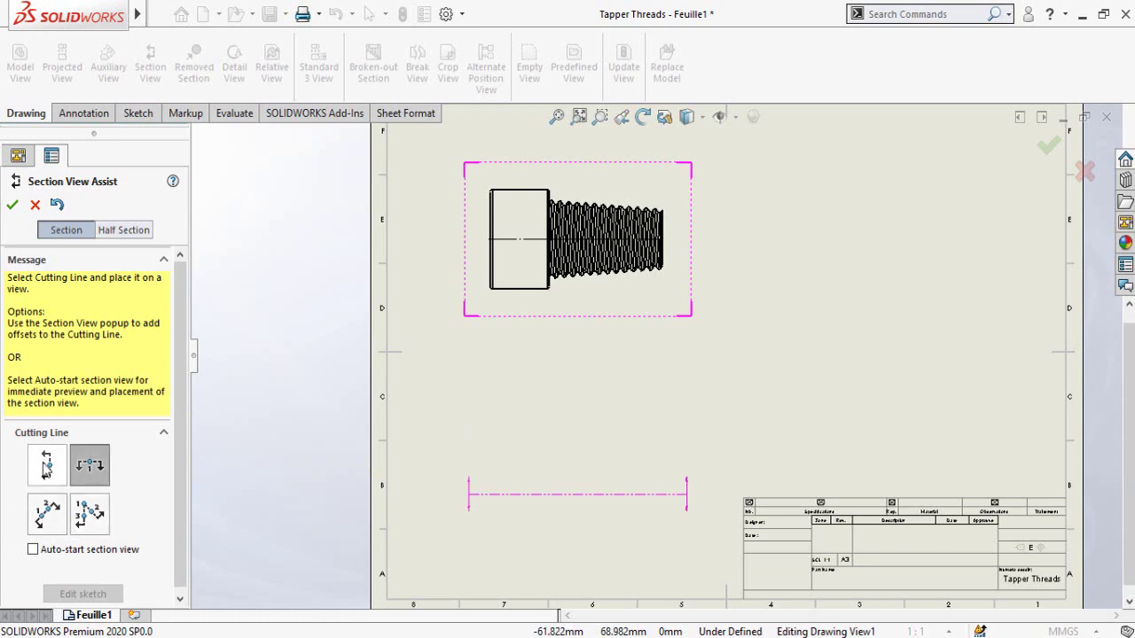
pyautogui.scroll(-6, 575, 247)
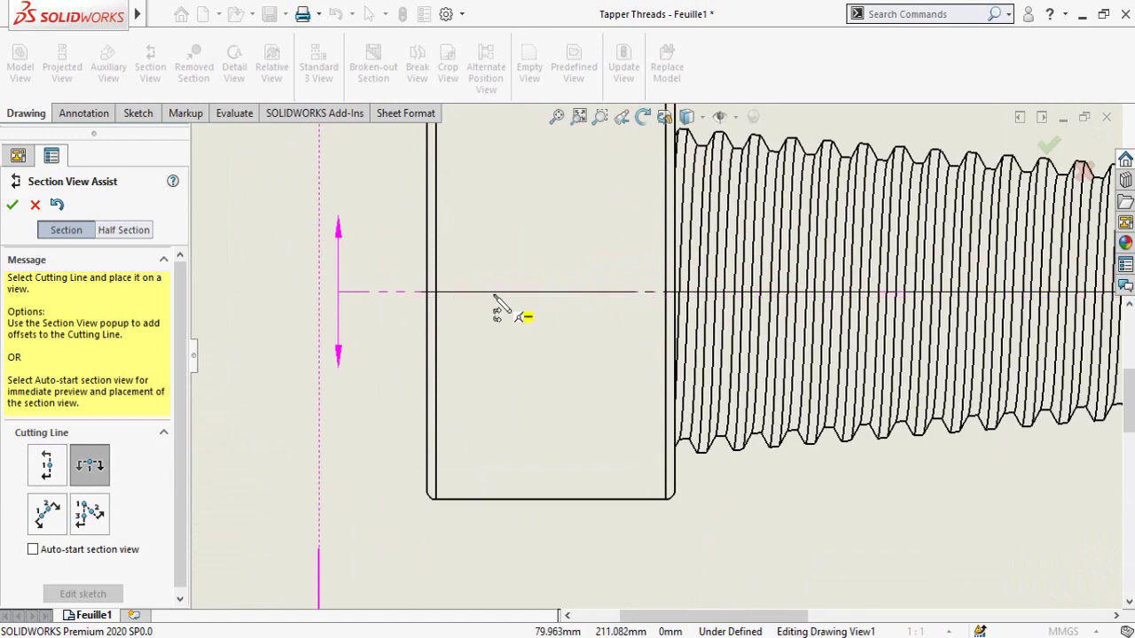
pyautogui.click(494, 292)
pyautogui.click(646, 268)
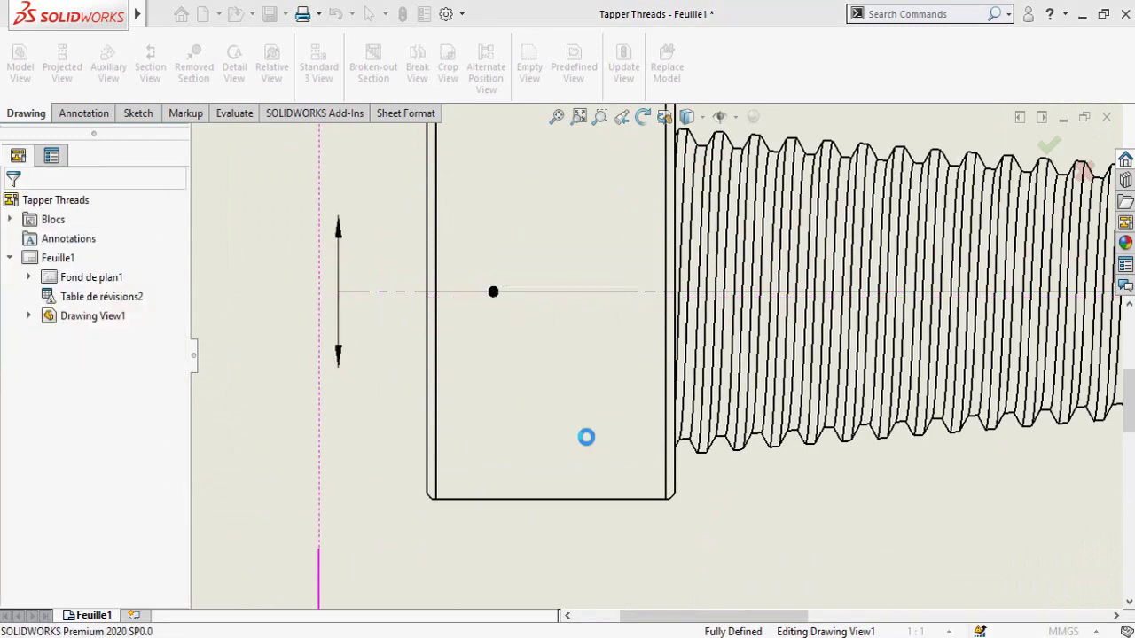
pyautogui.scroll(5, 605, 454)
pyautogui.moveTo(648, 514); pyautogui.dragTo(630, 396, button='middle')
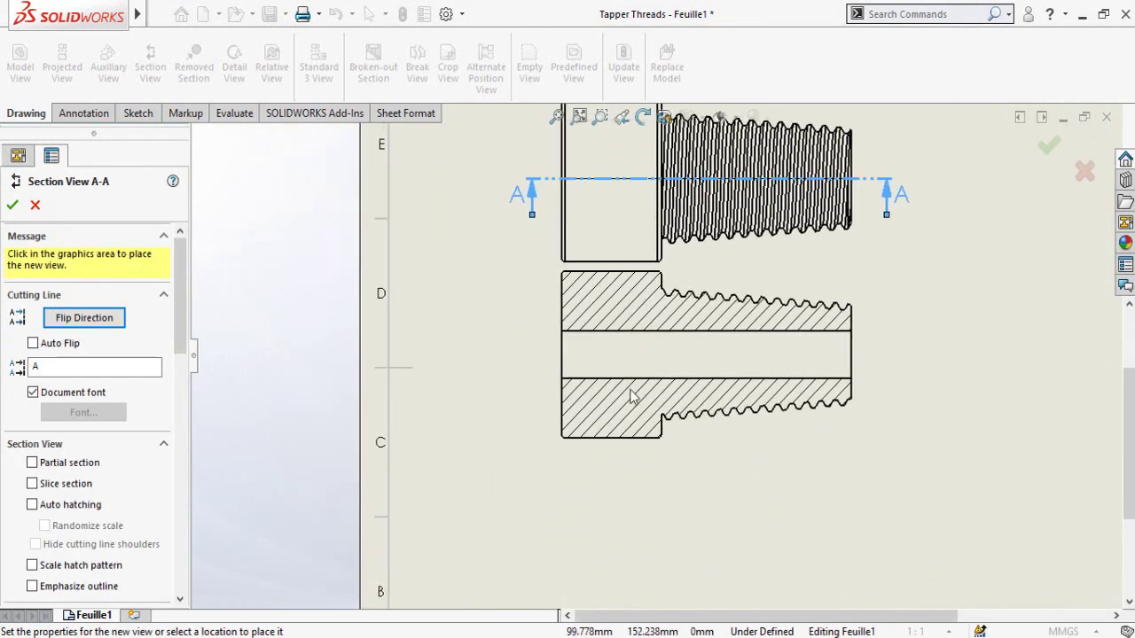
pyautogui.scroll(3, 631, 395)
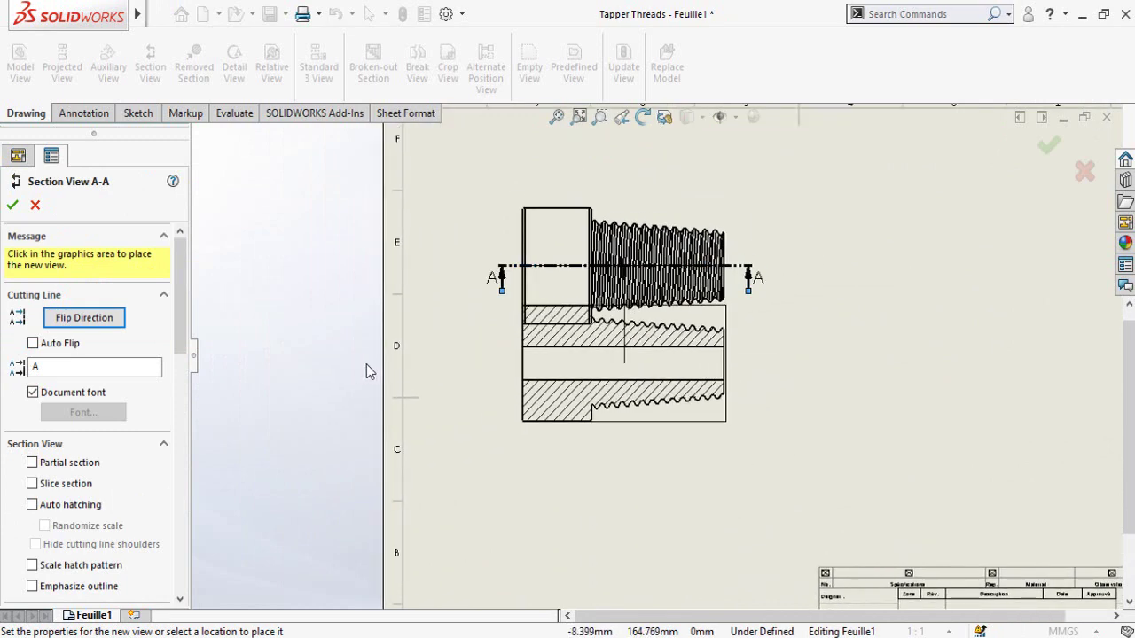
# Flip the cutting direction and place section view A-A directly below the front view
pyautogui.click(92, 321)
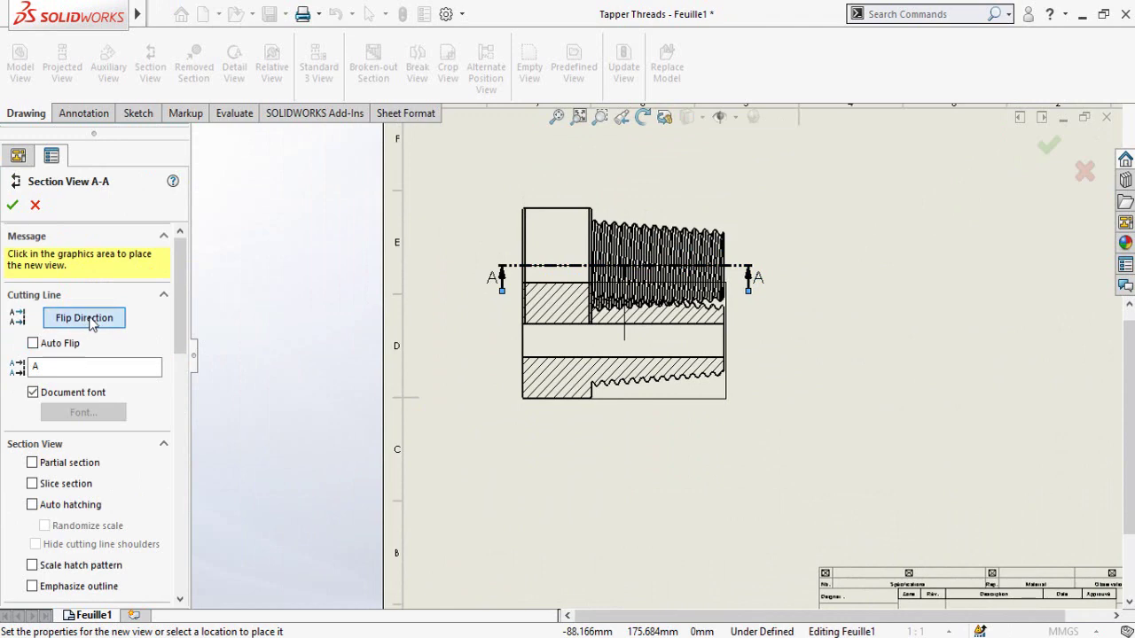
pyautogui.scroll(2, 653, 460)
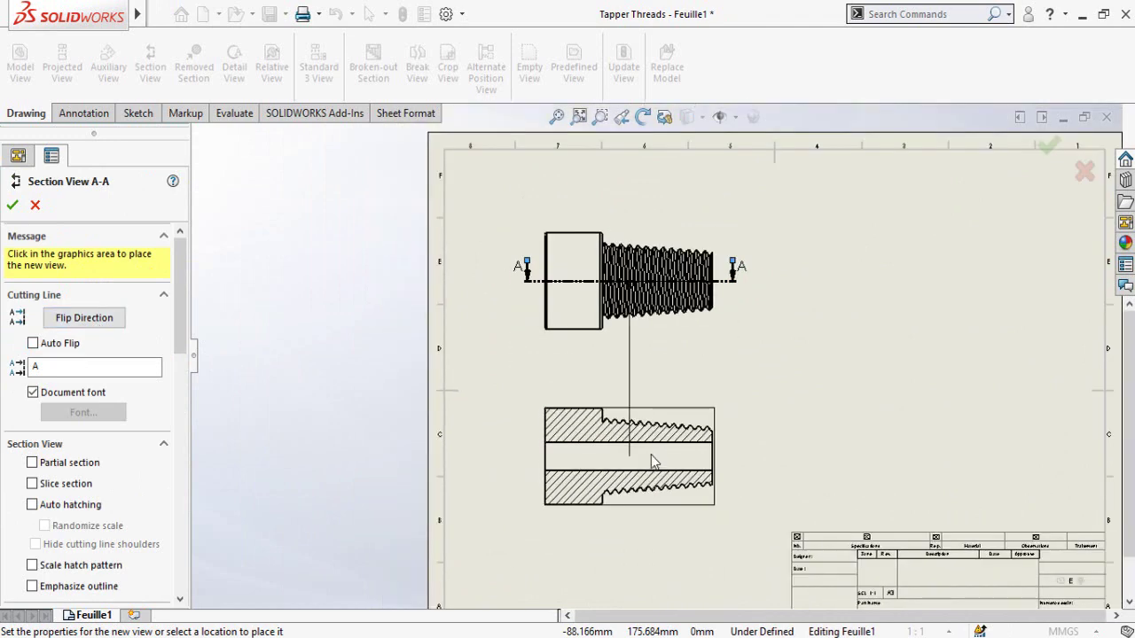
pyautogui.click(645, 457)
pyautogui.click(12, 205)
pyautogui.scroll(2, 763, 429)
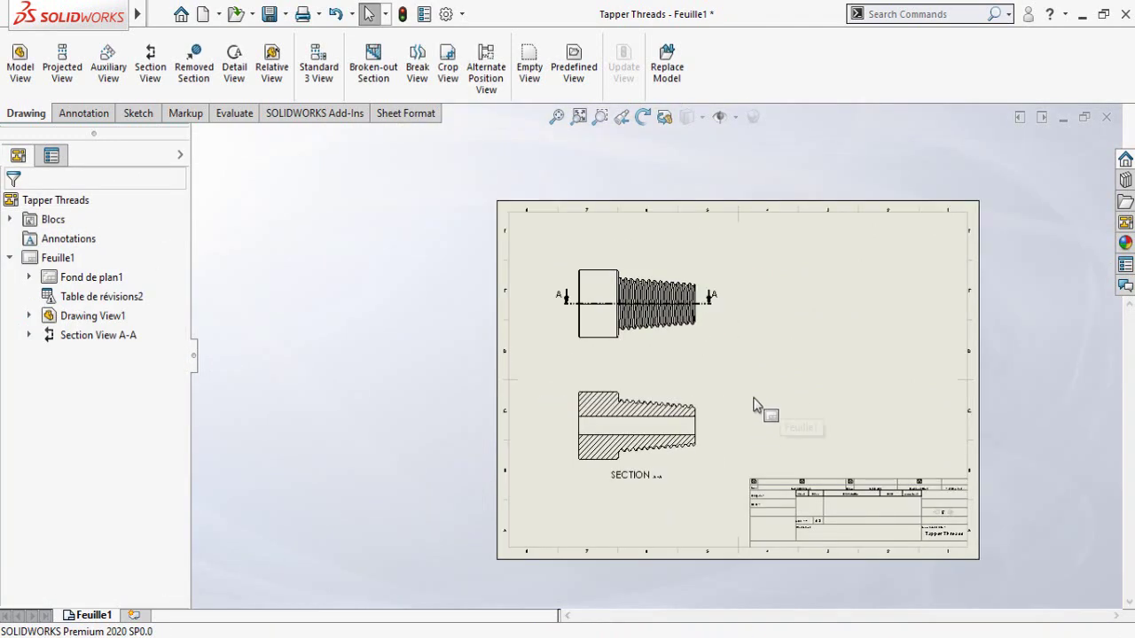
# Add a centerline along the bore axis in section view A-A
pyautogui.moveTo(790, 420); pyautogui.dragTo(739, 440, button='middle')
pyautogui.scroll(-3, 594, 457)
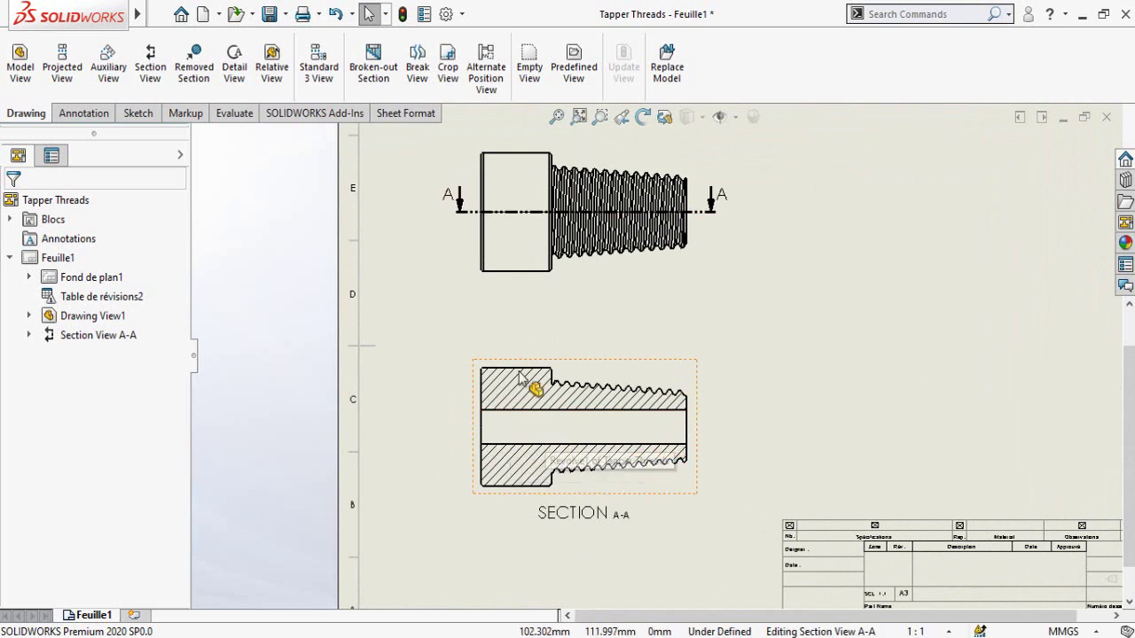
pyautogui.click(87, 114)
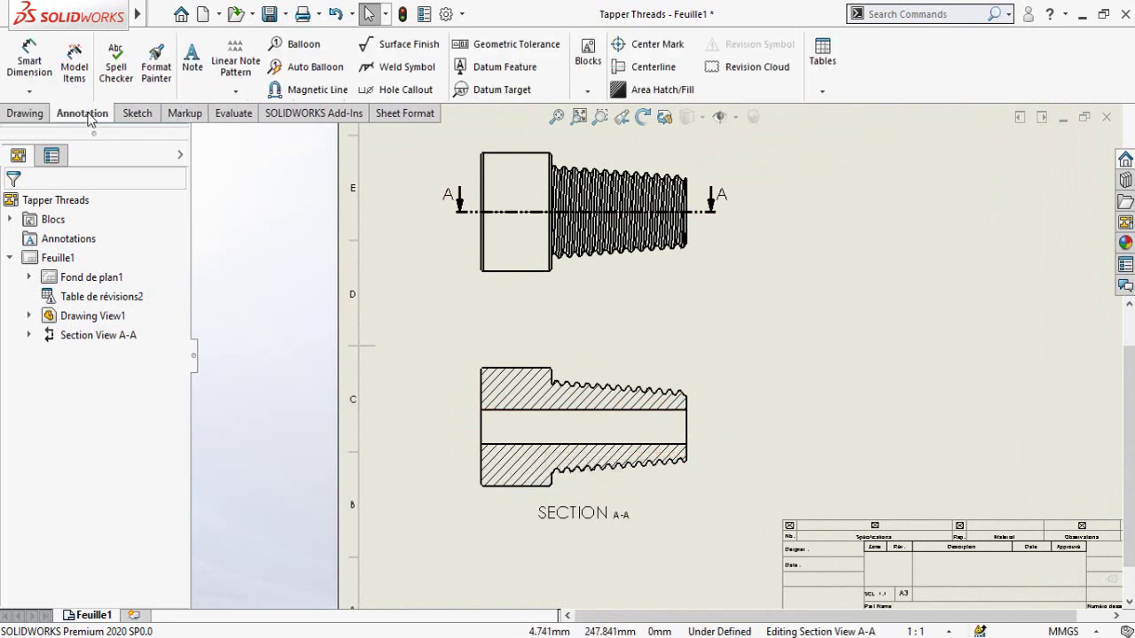
pyautogui.click(661, 69)
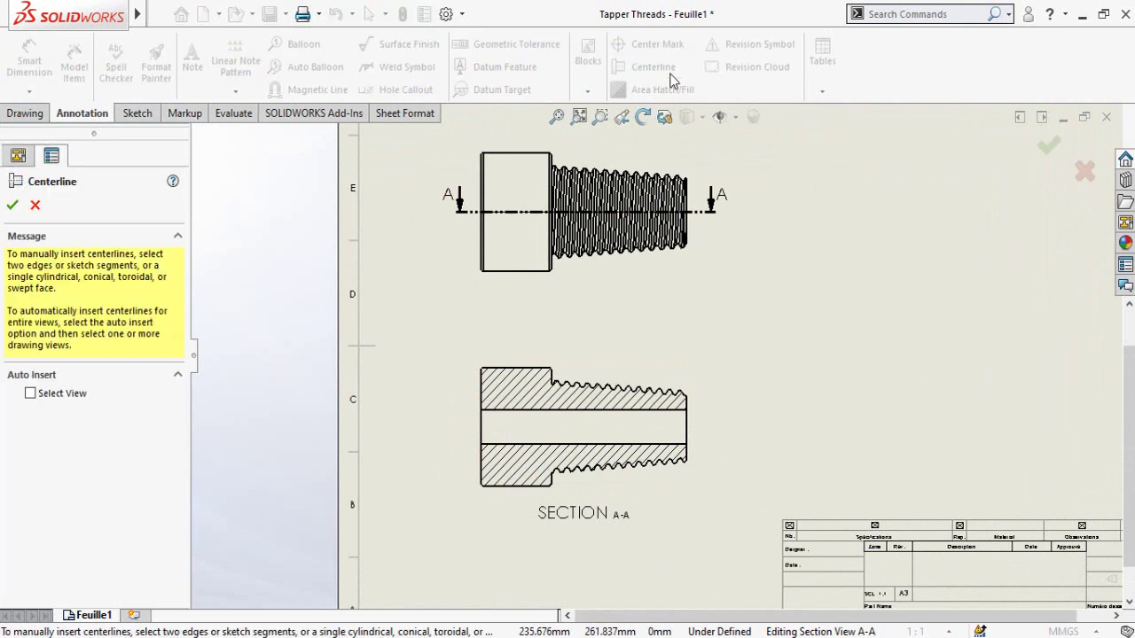
pyautogui.click(557, 433)
pyautogui.click(13, 205)
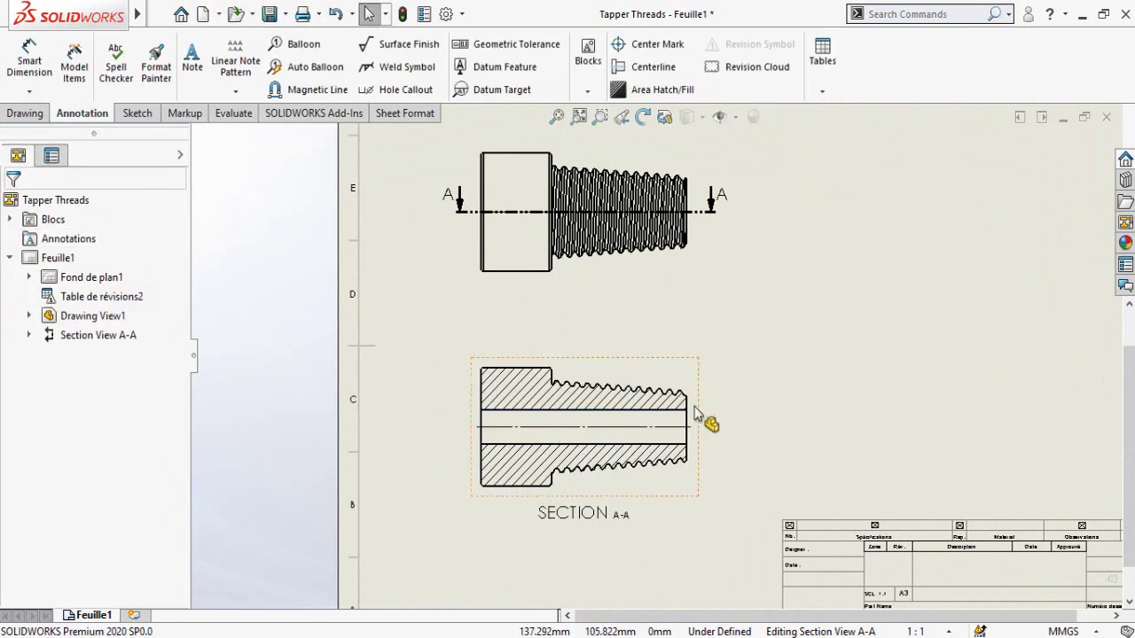
# Project an isometric view from the front view, show it shaded, and place it in the sheet's right-hand area
pyautogui.press('f')
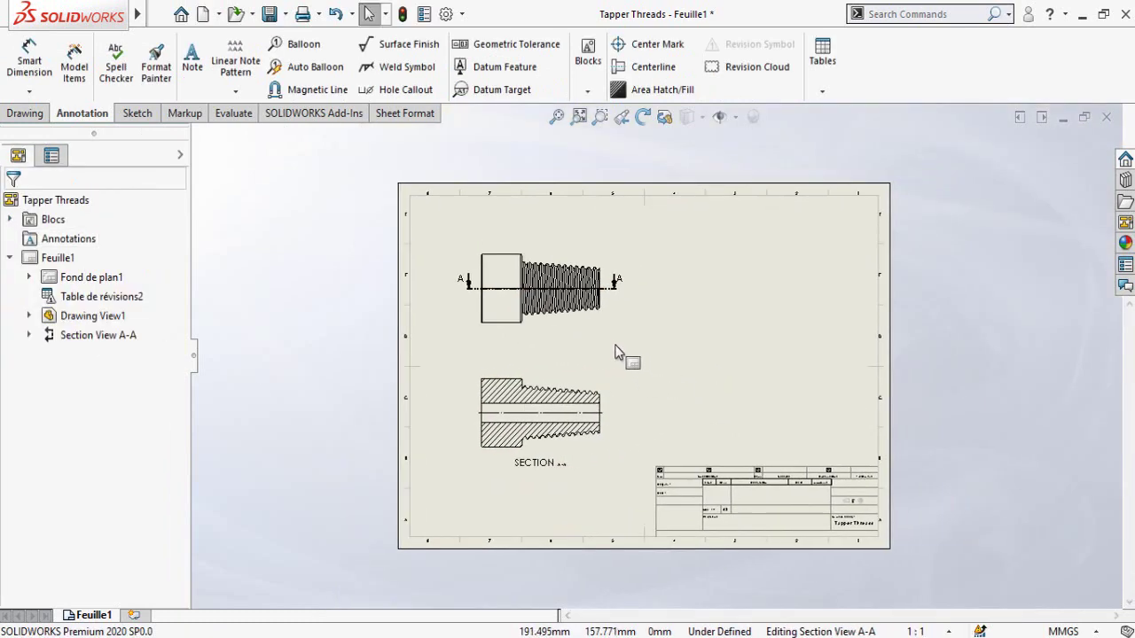
pyautogui.moveTo(681, 334); pyautogui.dragTo(647, 377, button='middle')
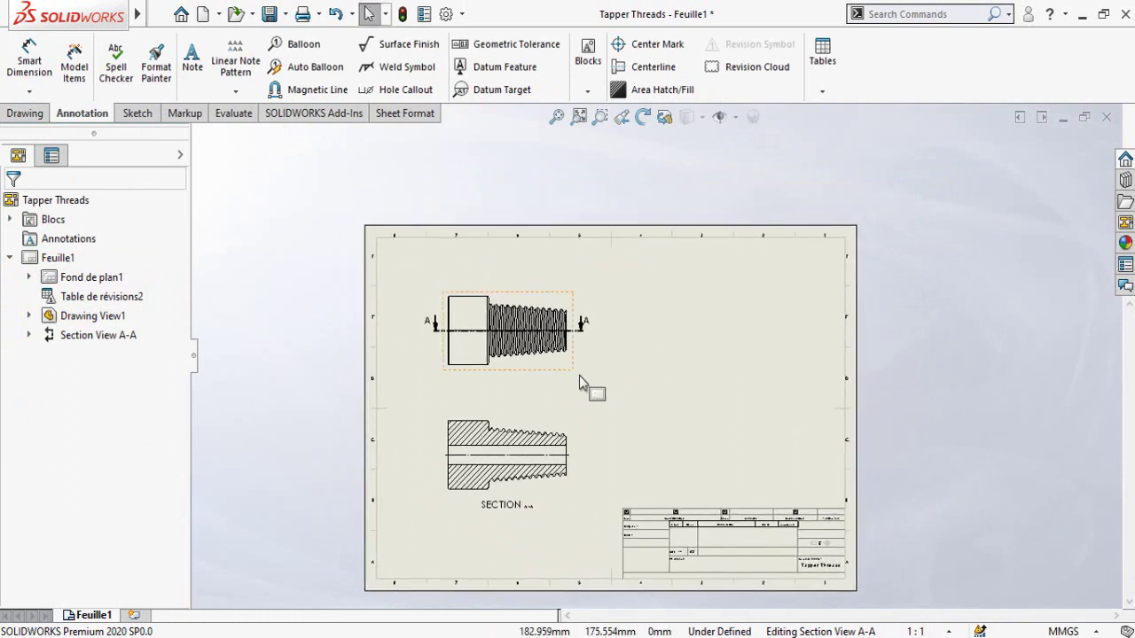
pyautogui.click(531, 375)
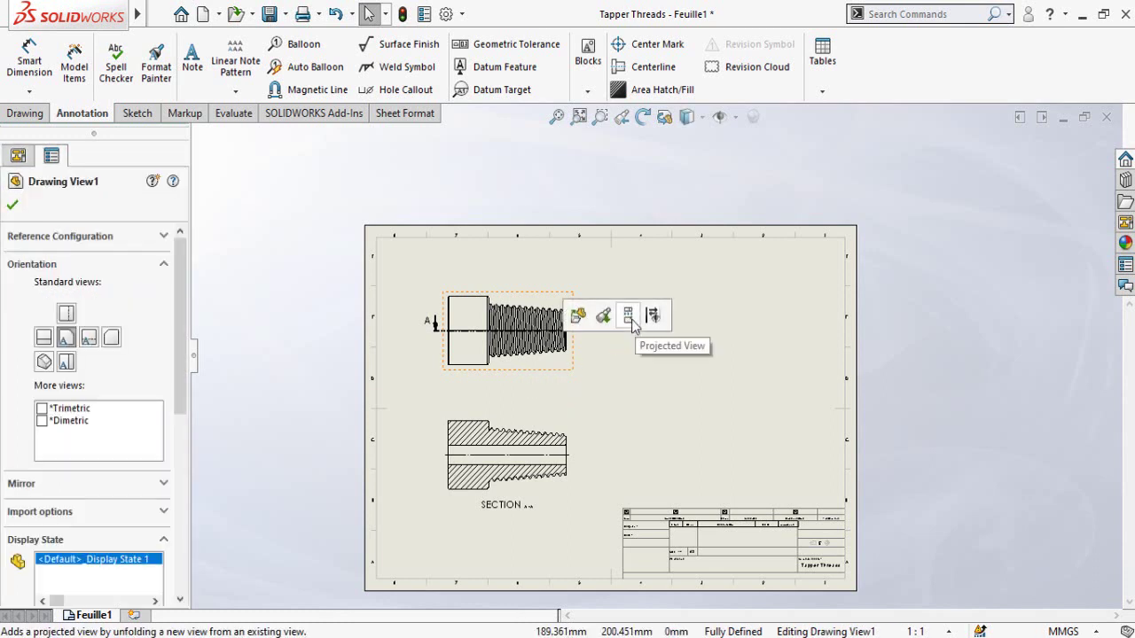
pyautogui.click(631, 319)
pyautogui.scroll(4, 647, 328)
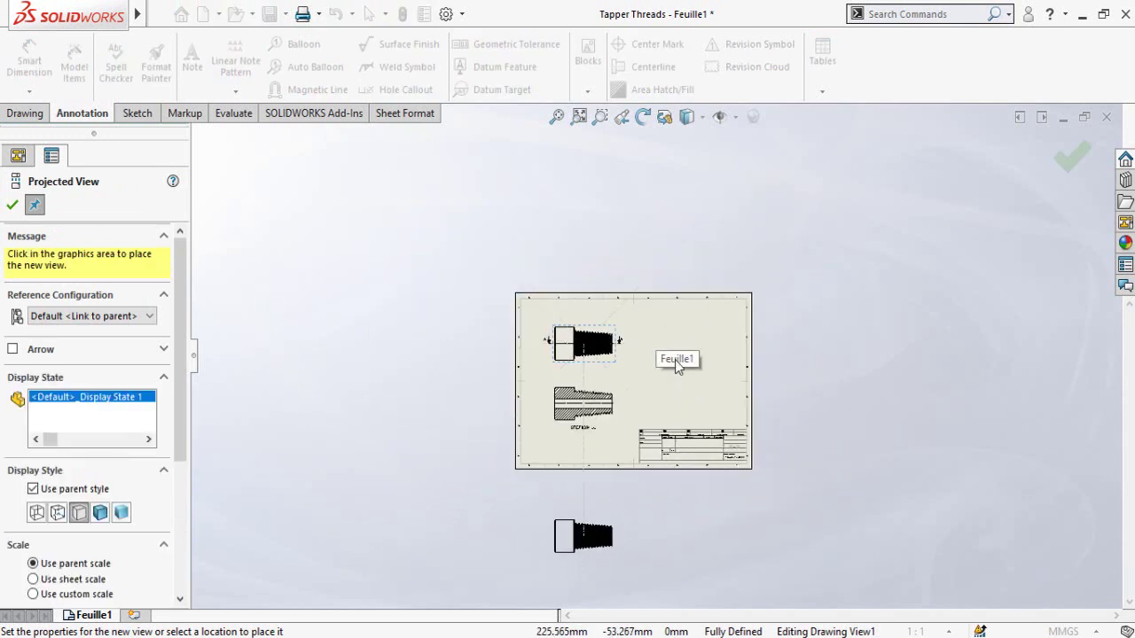
pyautogui.scroll(-5, 683, 359)
pyautogui.scroll(5, 620, 373)
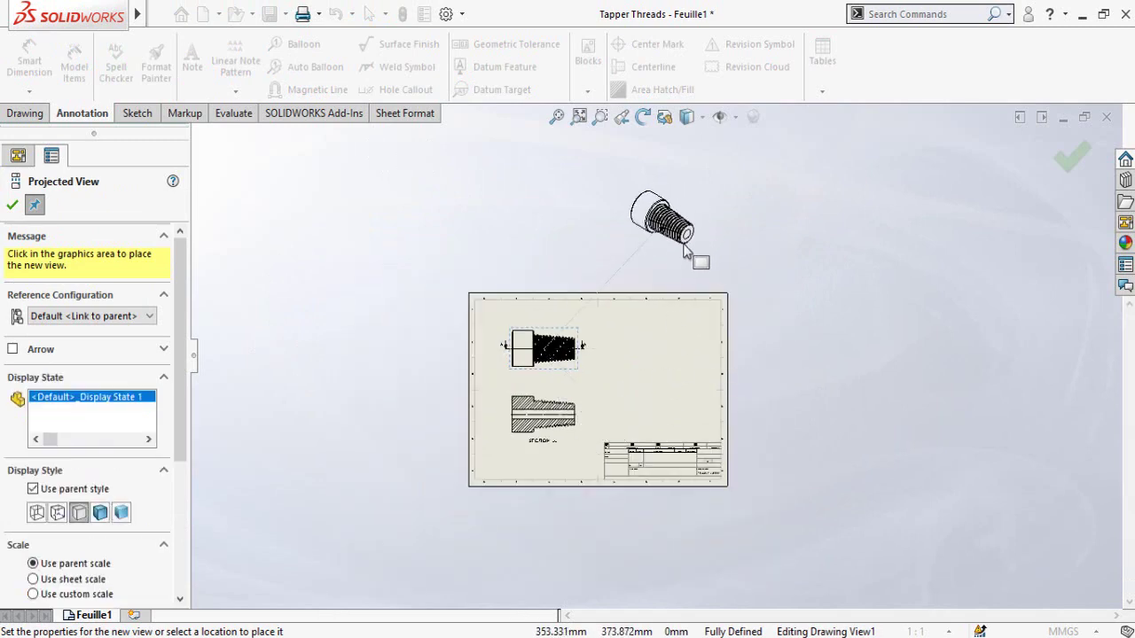
pyautogui.scroll(-5, 14, 396)
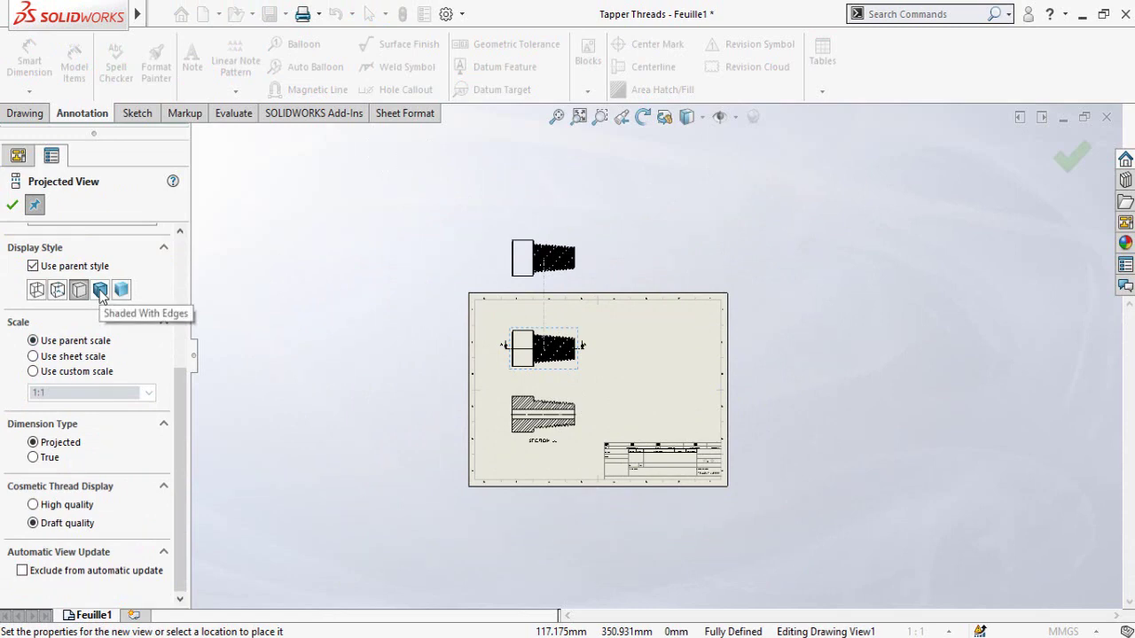
pyautogui.click(14, 205)
pyautogui.moveTo(698, 238)
pyautogui.mouseDown()
pyautogui.moveTo(688, 459)
pyautogui.moveTo(691, 416)
pyautogui.mouseUp()
# Dimension the outer diameter of the cylindrical head in the front view, placing the dimension to the left of the part
pyautogui.scroll(-6, 474, 345)
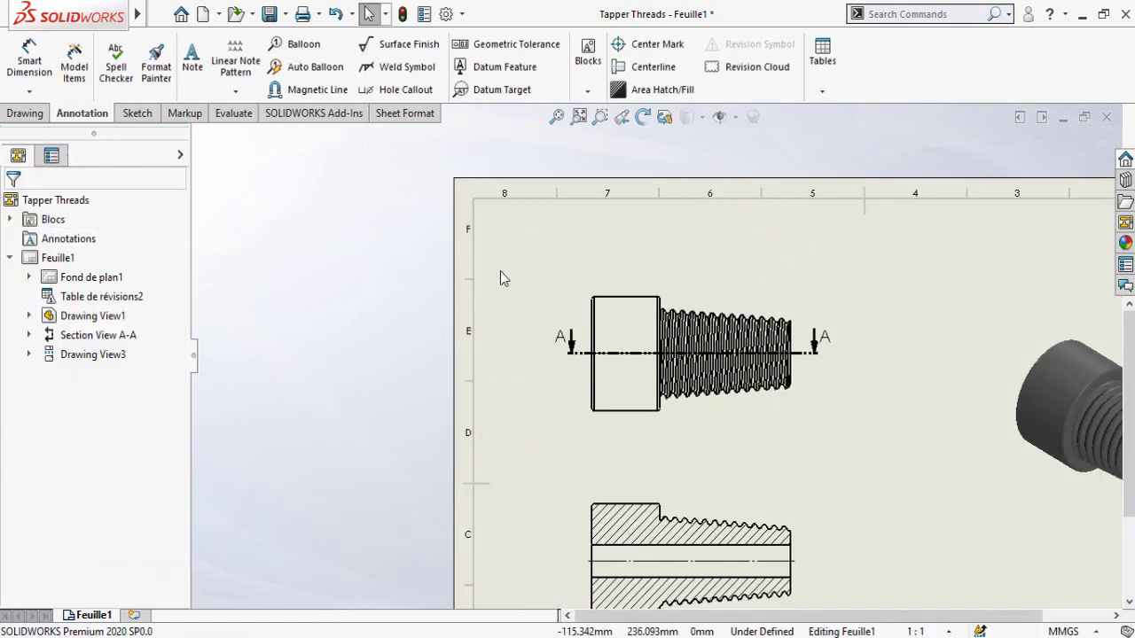
pyautogui.scroll(-1, 654, 426)
pyautogui.press('f')
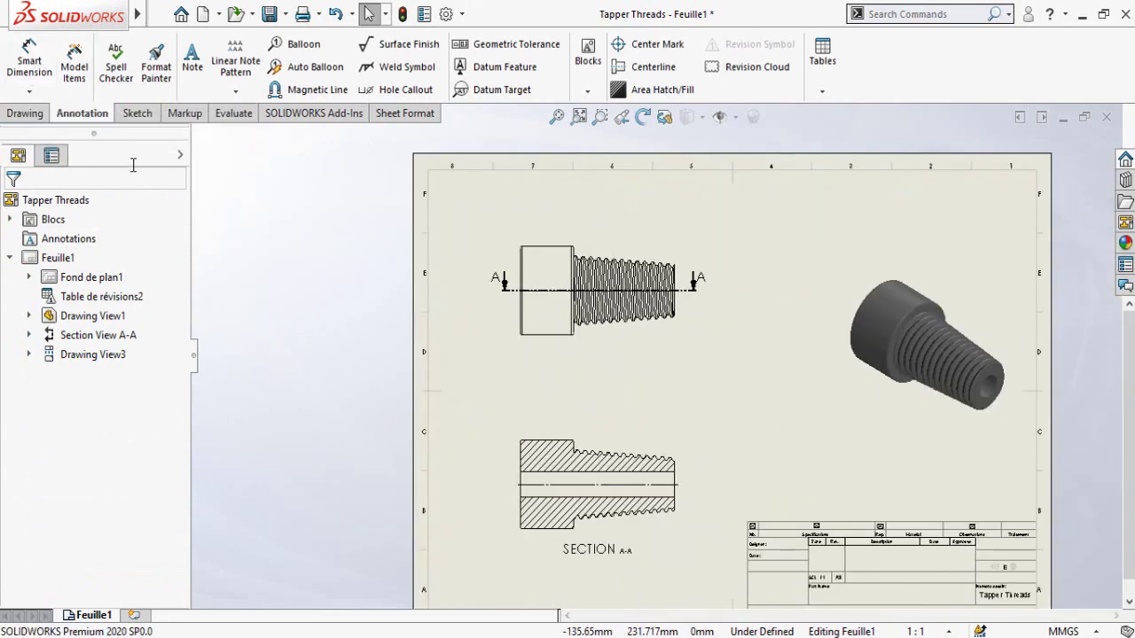
pyautogui.click(29, 60)
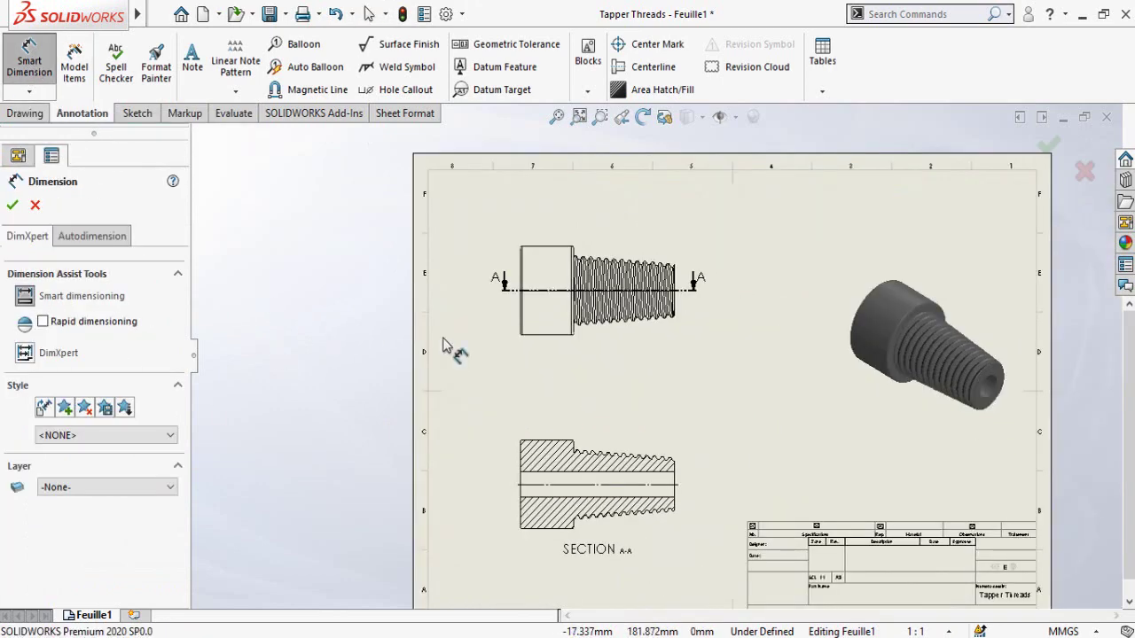
pyautogui.scroll(-5, 523, 248)
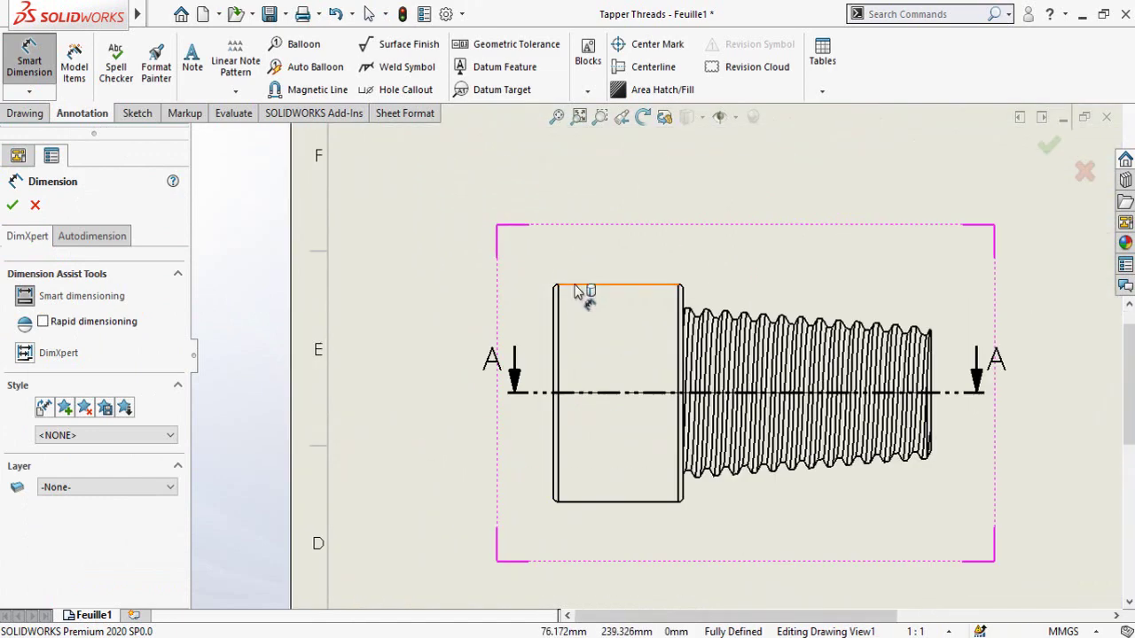
pyautogui.click(608, 502)
pyautogui.click(599, 285)
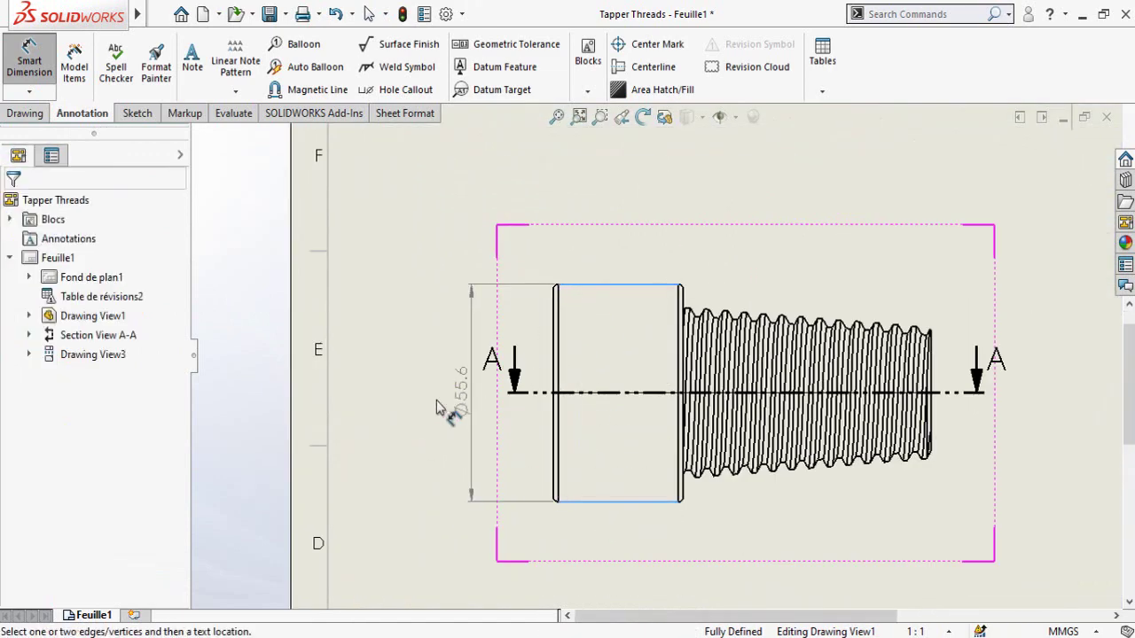
pyautogui.click(442, 471)
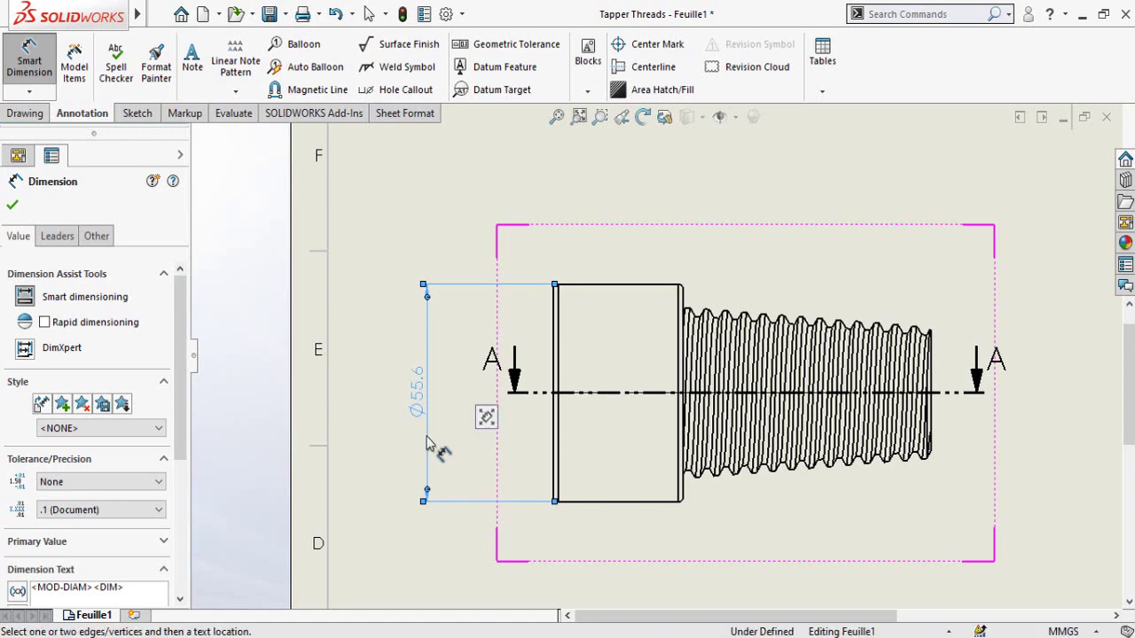
# Try dual dimension display on the head diameter dimension
pyautogui.moveTo(387, 420); pyautogui.dragTo(420, 389, button='middle')
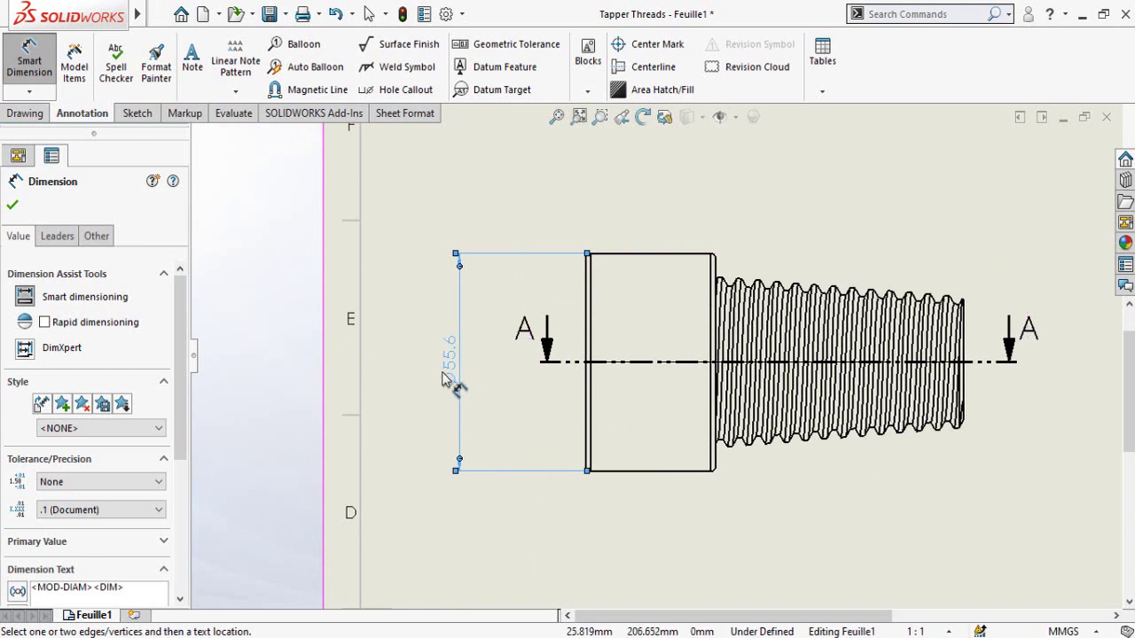
pyautogui.moveTo(182, 336); pyautogui.dragTo(182, 490)
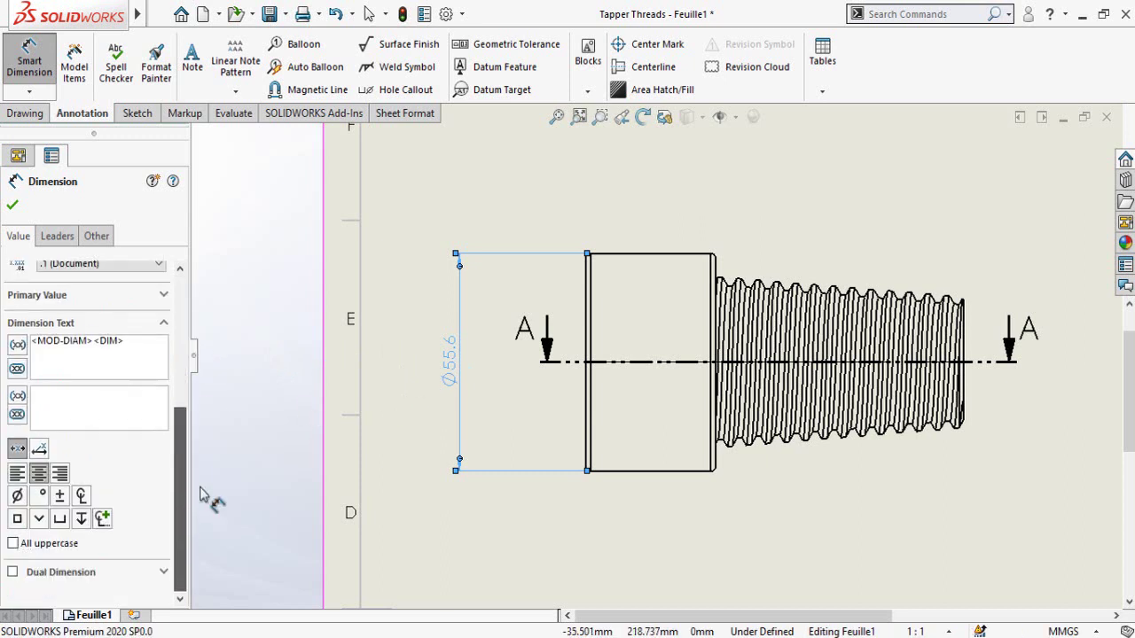
pyautogui.click(13, 572)
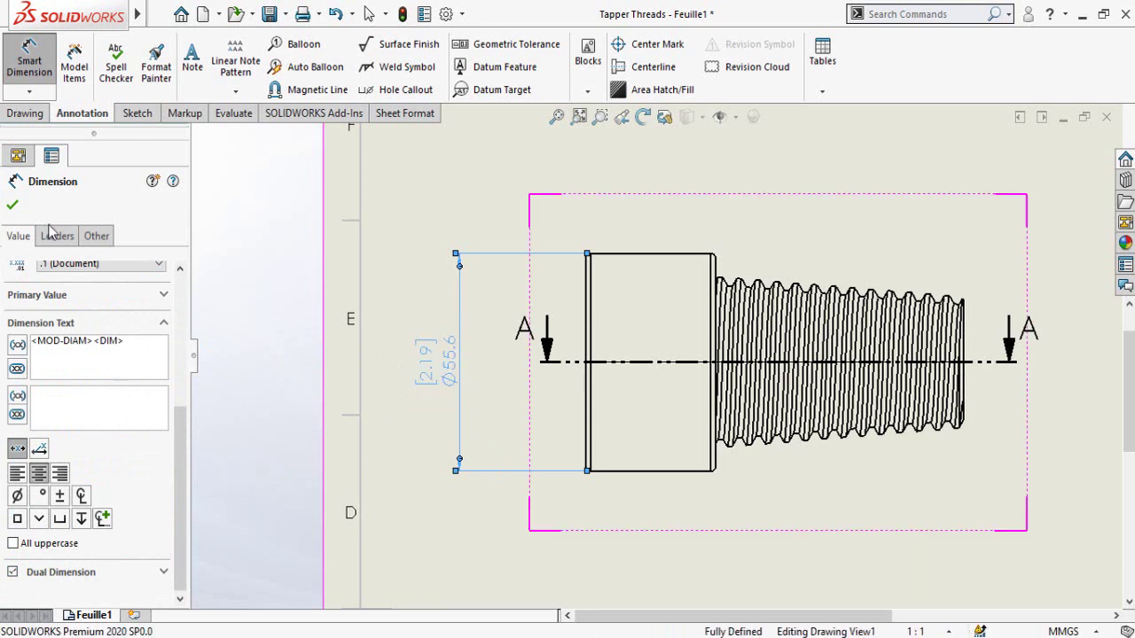
pyautogui.click(53, 577)
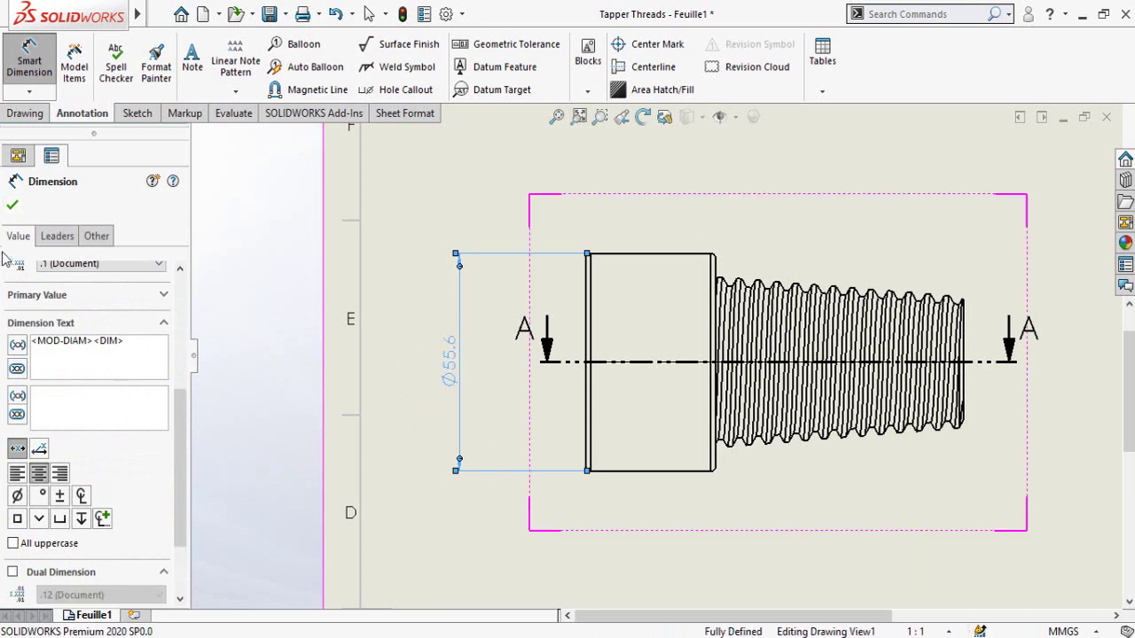
pyautogui.click(12, 205)
# Change the drawing's unit system to IPS (inch, pound, second)
pyautogui.moveTo(538, 383); pyautogui.dragTo(456, 383)
pyautogui.moveTo(719, 523); pyautogui.dragTo(508, 436, button='middle')
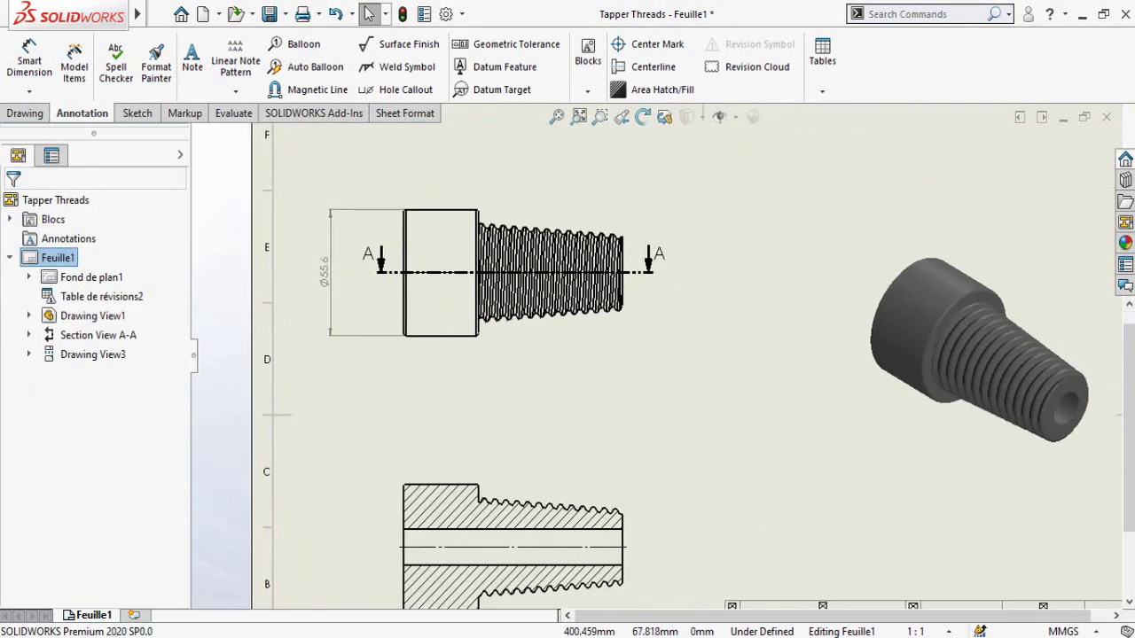
pyautogui.click(1097, 631)
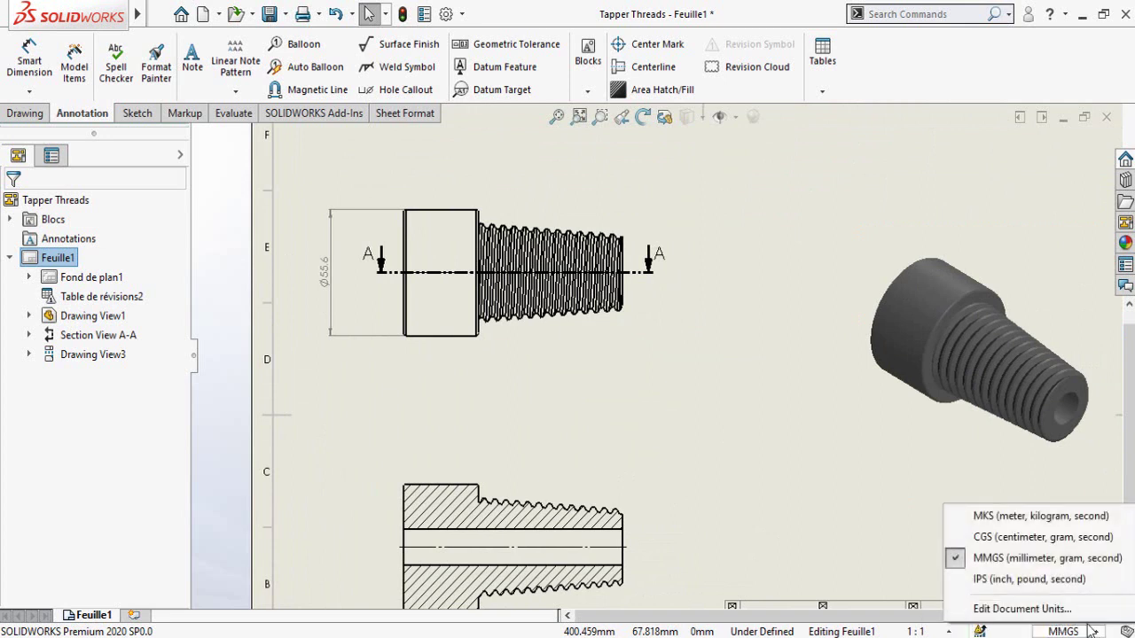
pyautogui.click(990, 580)
pyautogui.scroll(-3, 379, 342)
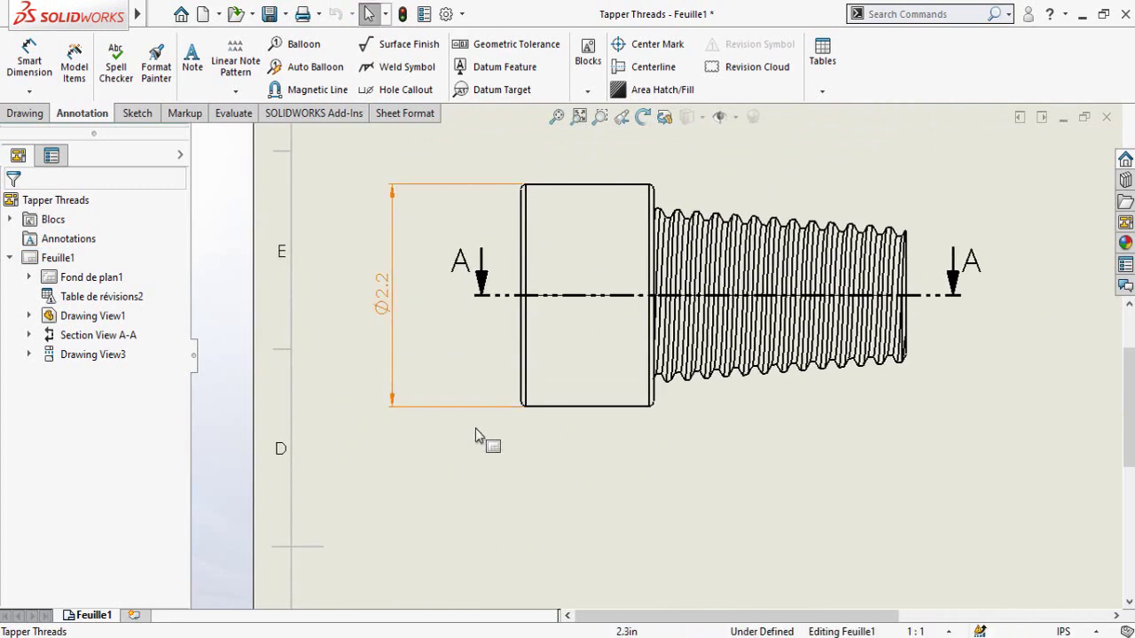
pyautogui.scroll(3, 475, 428)
# Dimension the length of the cylindrical head in the front view, placing the dimension above the part
pyautogui.moveTo(314, 487); pyautogui.dragTo(328, 399, button='right')
pyautogui.scroll(-5, 623, 257)
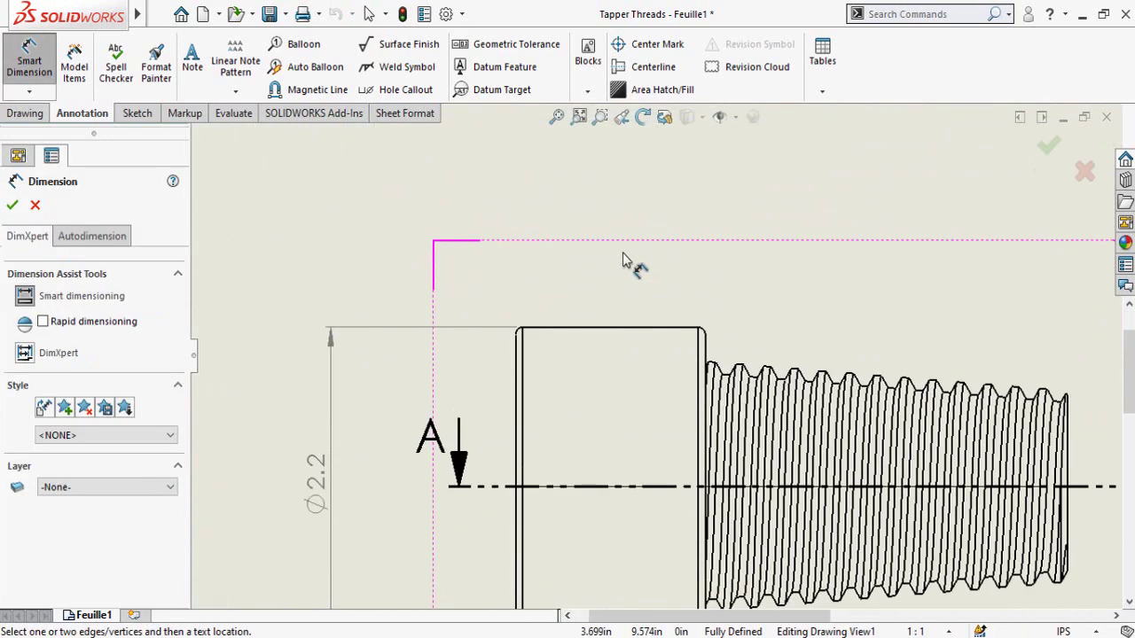
pyautogui.click(516, 371)
pyautogui.click(706, 404)
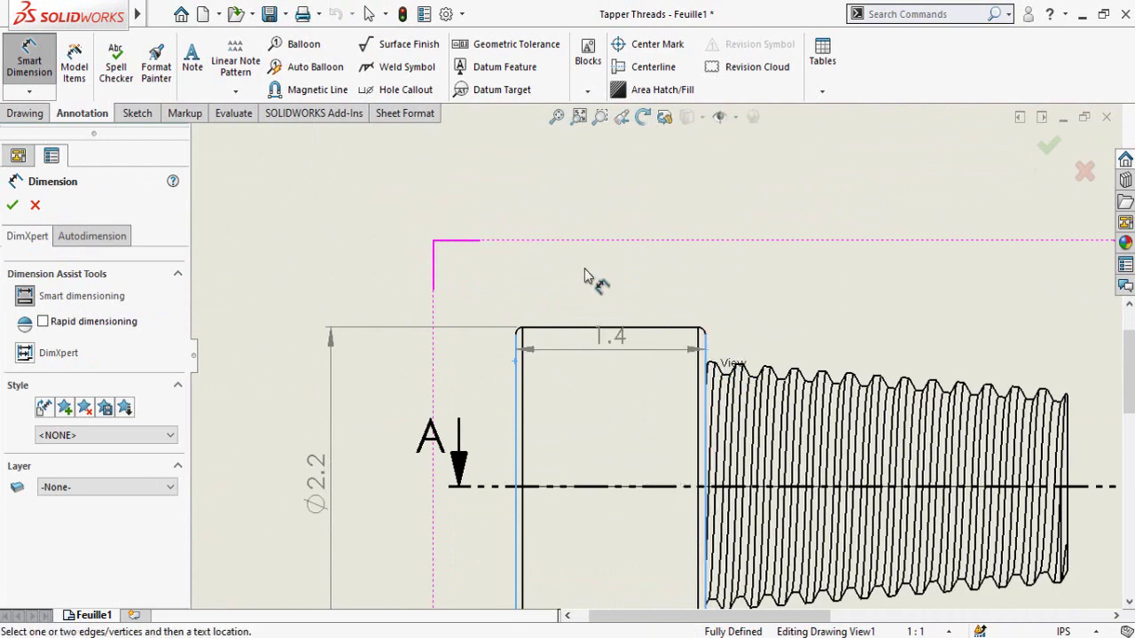
pyautogui.scroll(1, 606, 253)
pyautogui.click(604, 253)
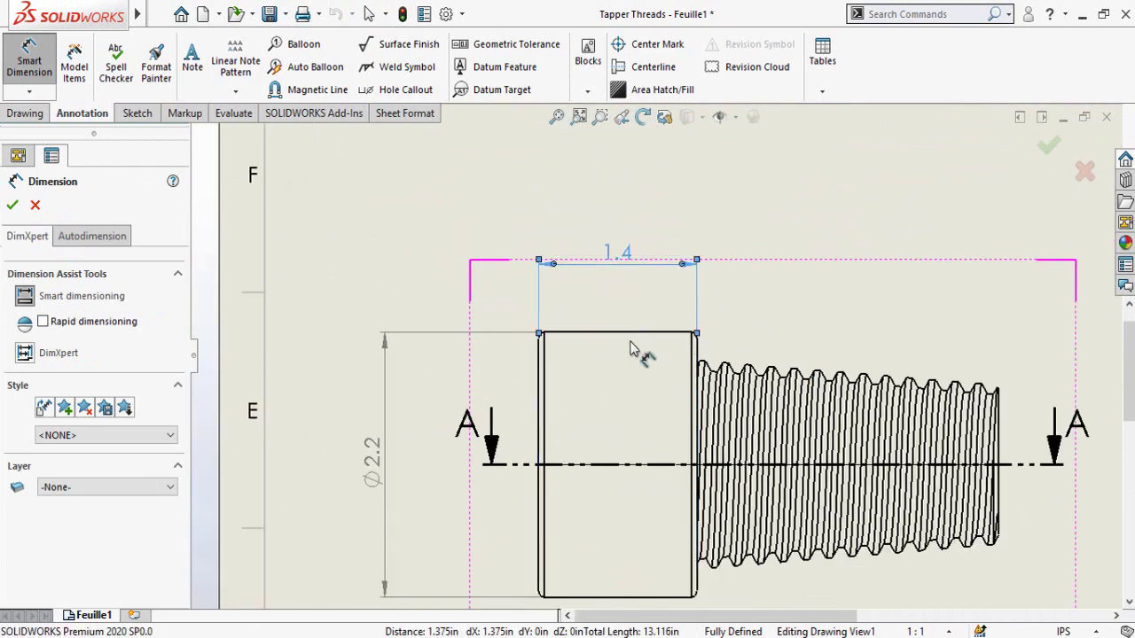
# Dimension the overall length and the threaded section's length above the front view, with the overall dimension outermost
pyautogui.click(543, 393)
pyautogui.click(1006, 418)
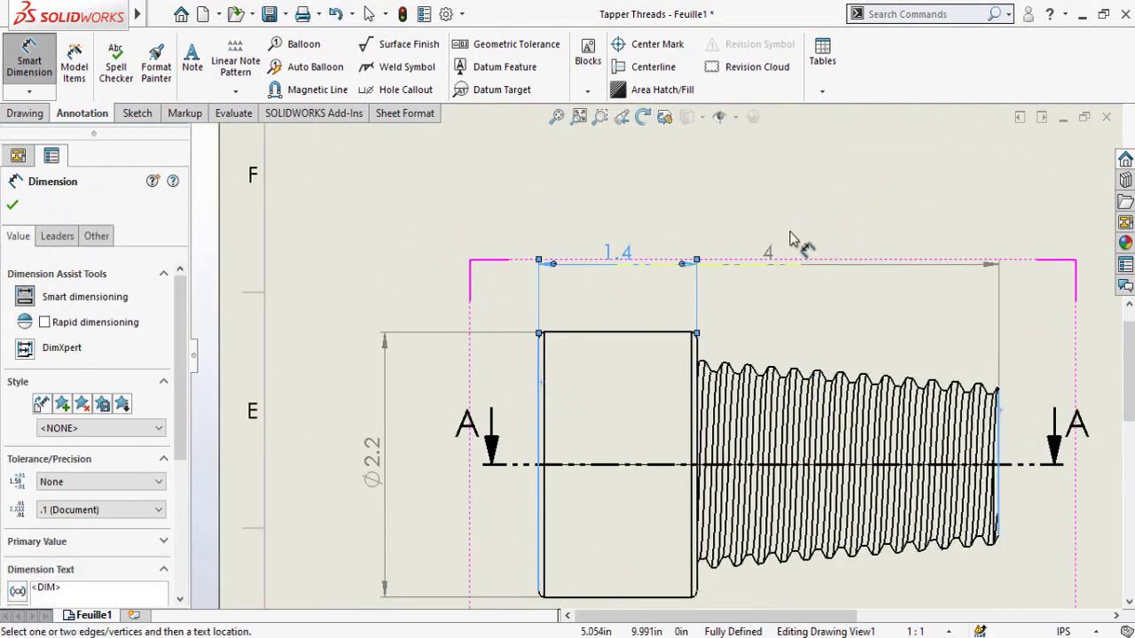
pyautogui.click(793, 221)
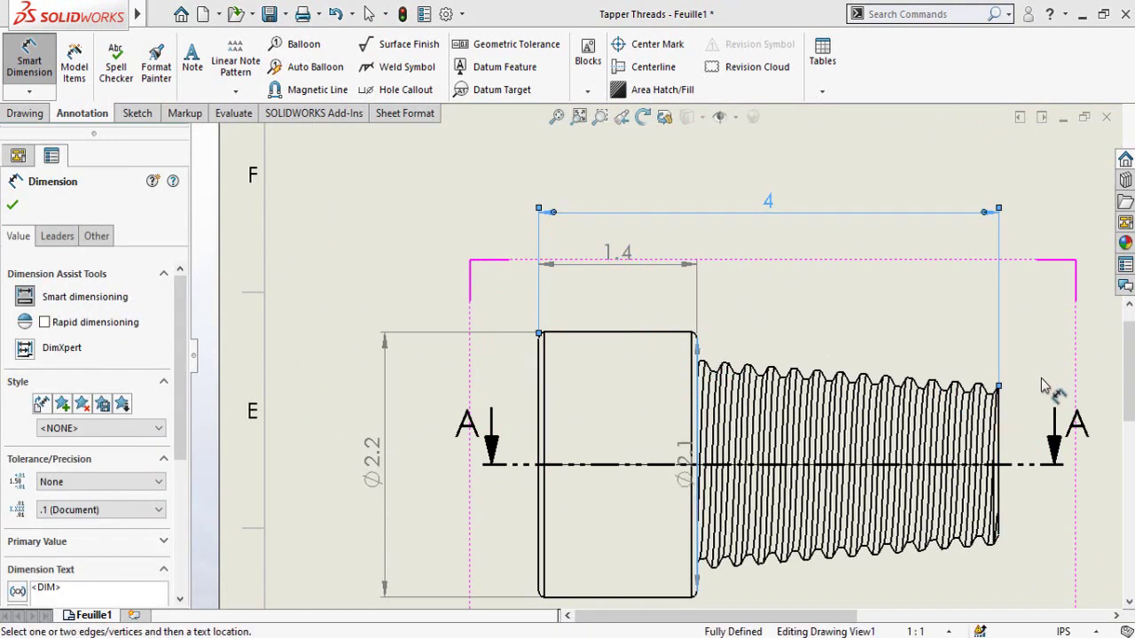
pyautogui.click(1004, 439)
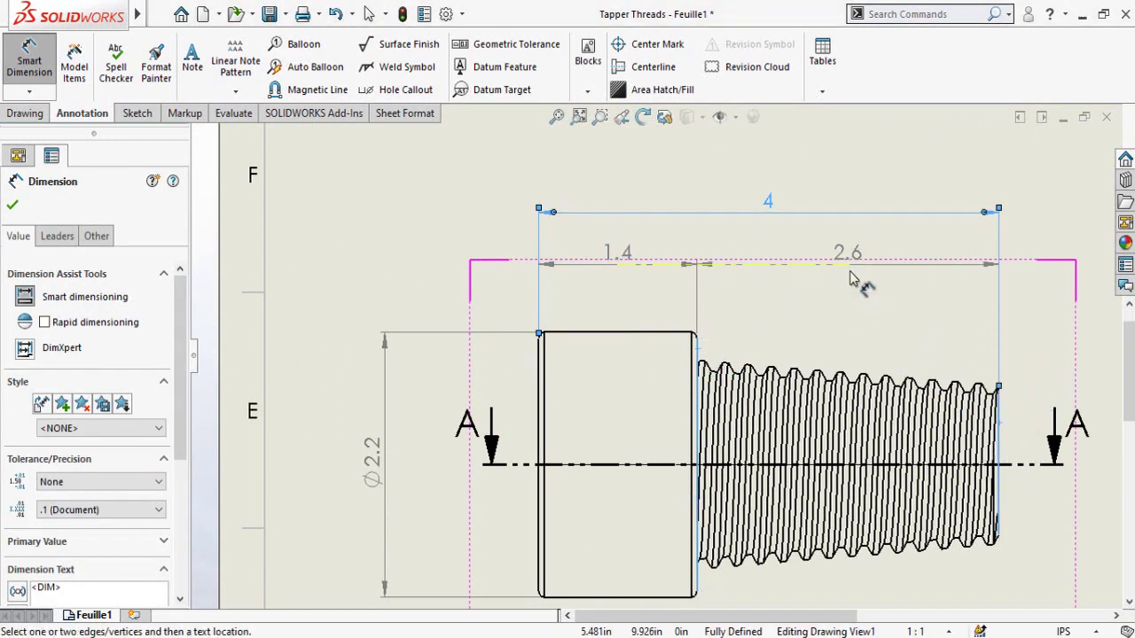
pyautogui.click(850, 271)
pyautogui.press('Escape')
# Start a detail view by sketching a circle around the last upper threads at the narrow end of section view A-A
pyautogui.press('f')
pyautogui.scroll(-3, 635, 404)
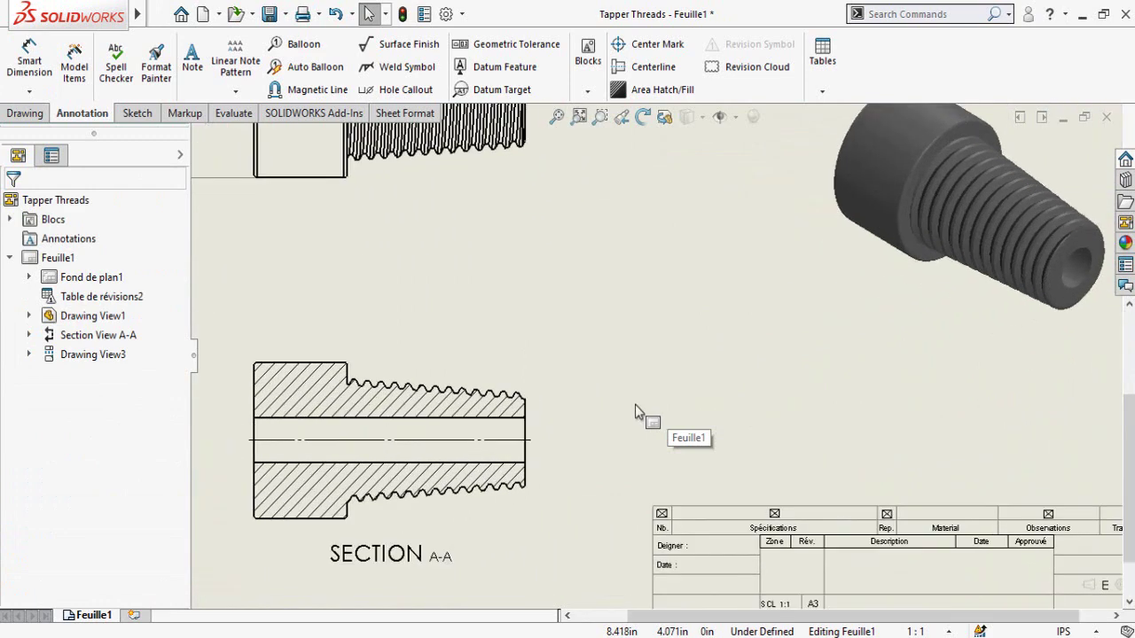
pyautogui.scroll(1, 635, 404)
pyautogui.scroll(-2, 569, 396)
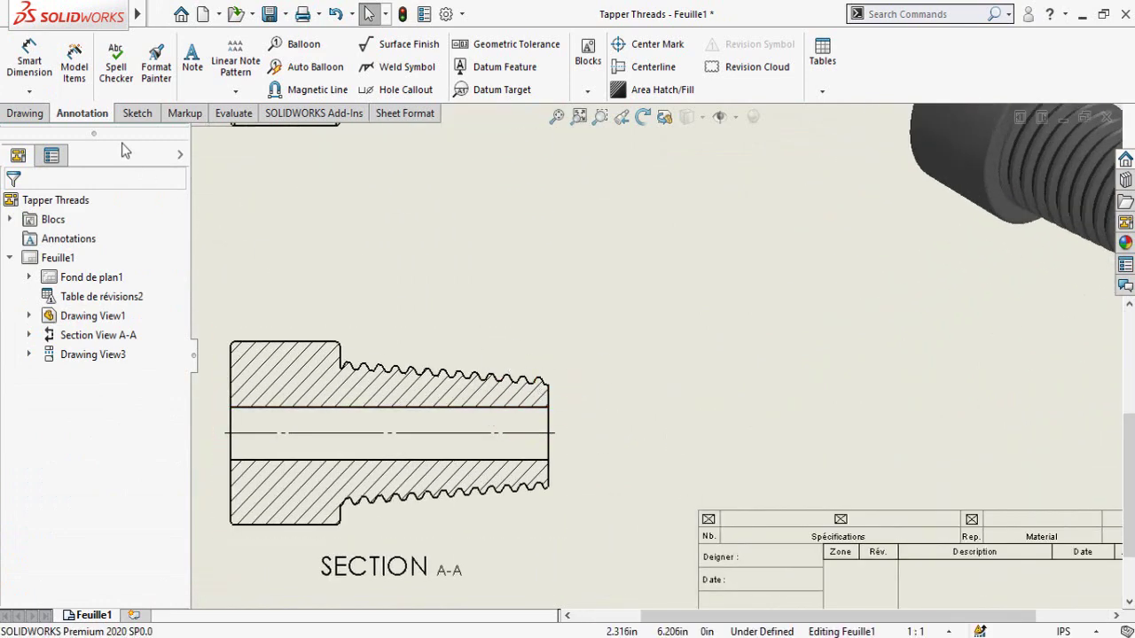
pyautogui.click(27, 113)
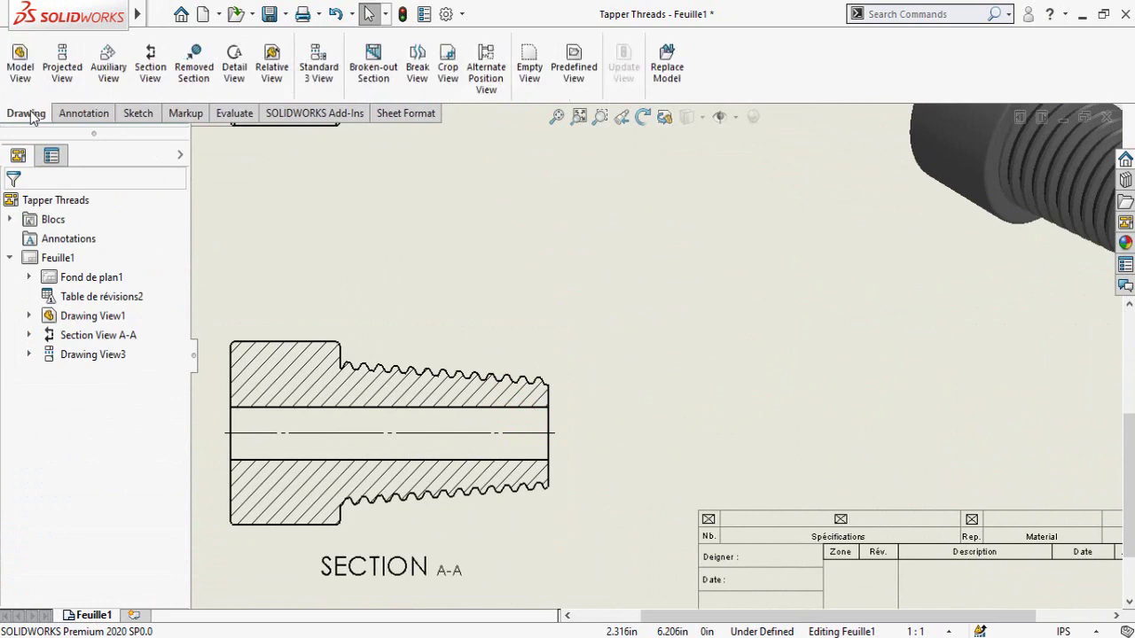
pyautogui.click(233, 70)
pyautogui.scroll(3, 571, 381)
pyautogui.scroll(4, 568, 380)
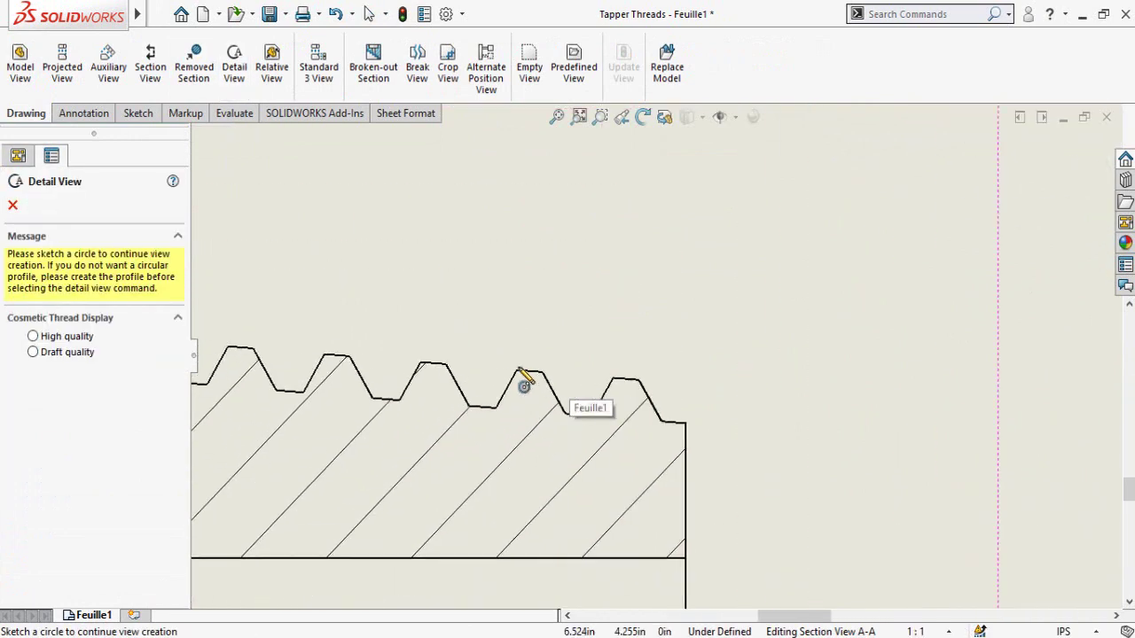
pyautogui.click(578, 389)
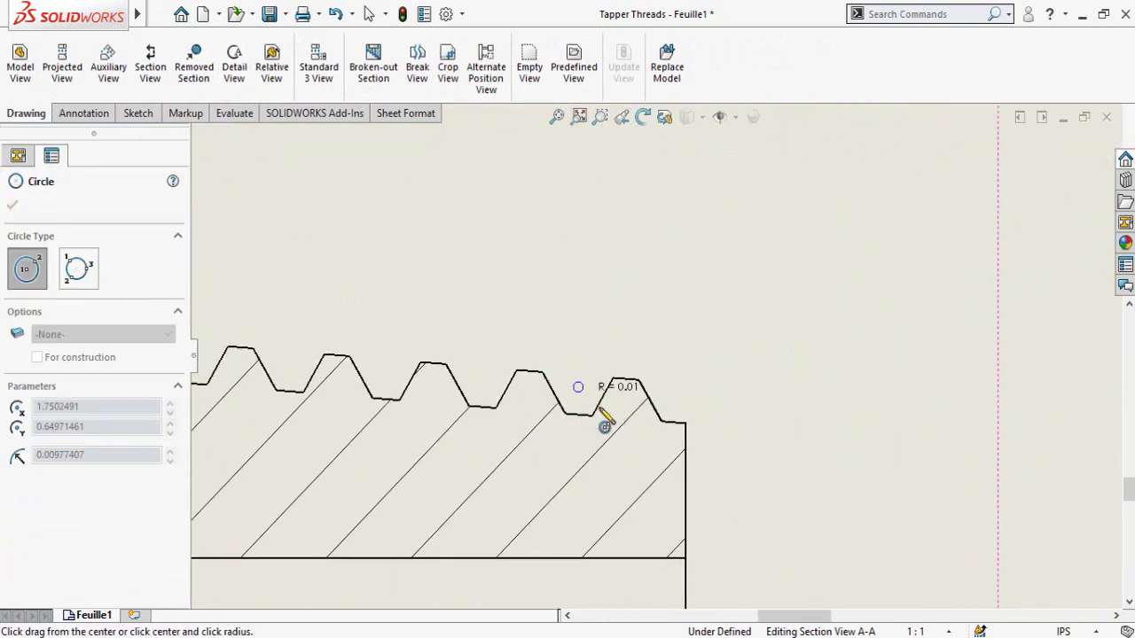
pyautogui.click(679, 475)
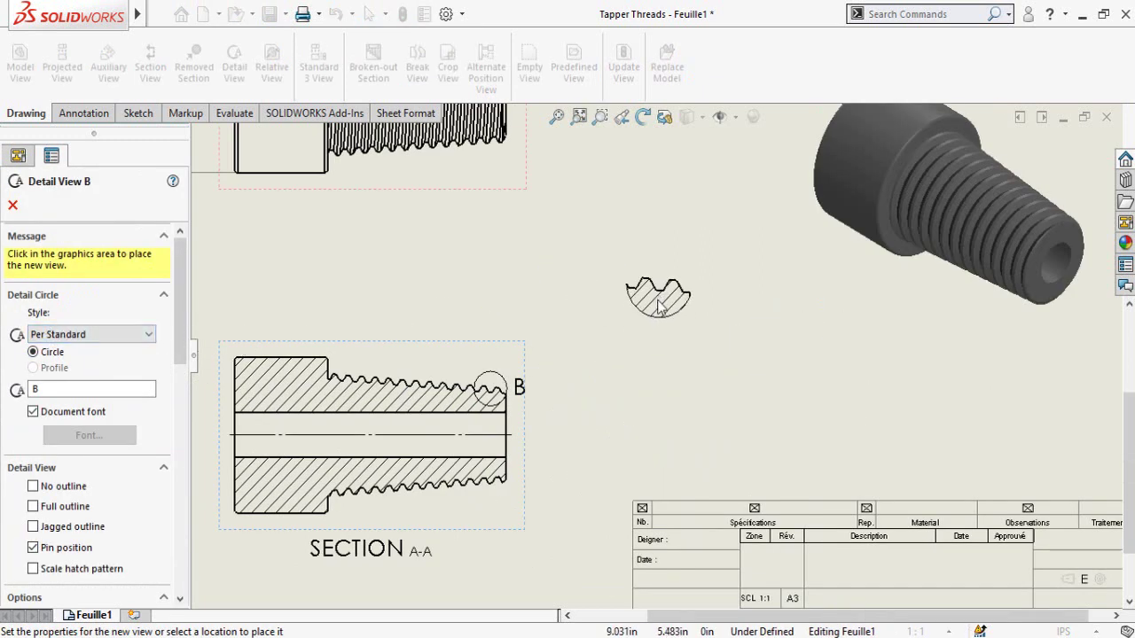
# Set the detail view to the Connected style with a 5:1 custom scale and place it between the section and isometric views
pyautogui.click(67, 342)
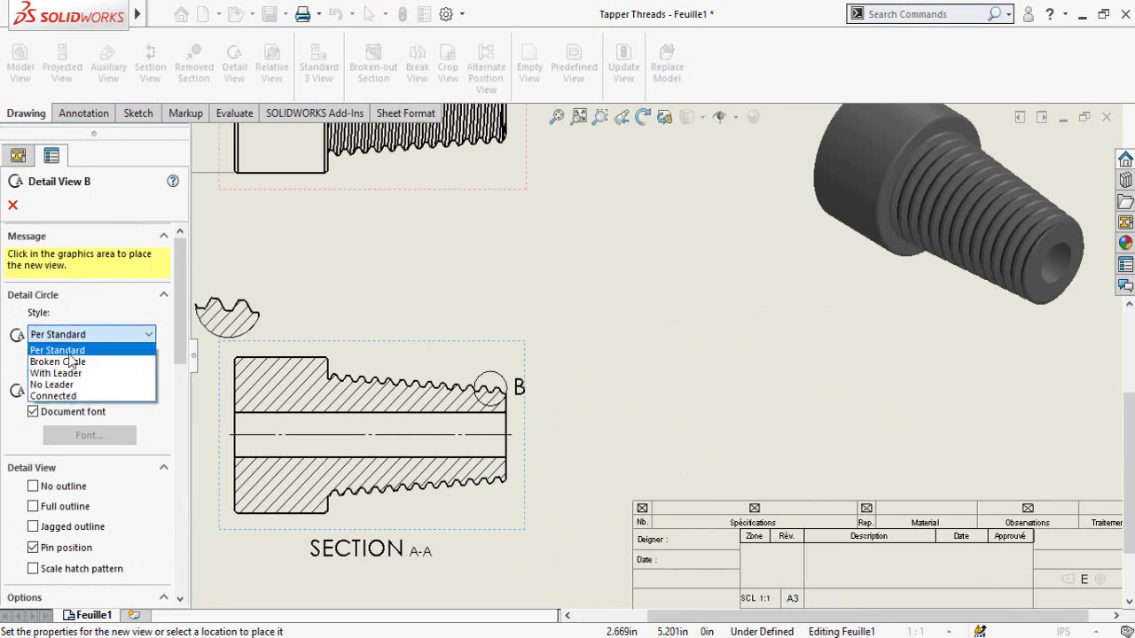
pyautogui.click(53, 396)
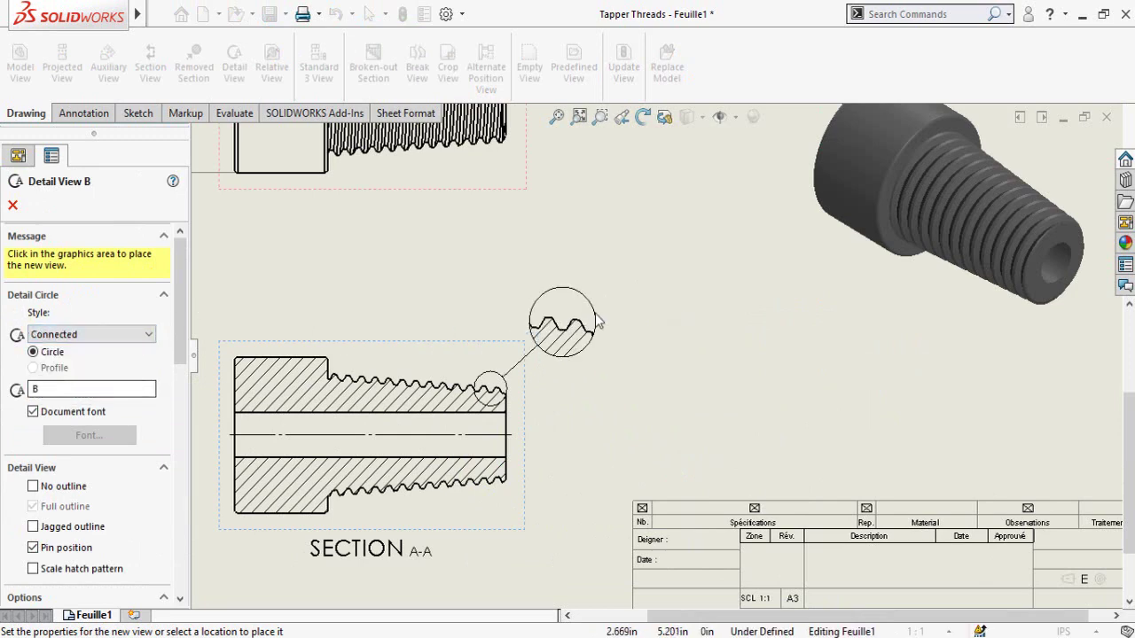
pyautogui.scroll(-5, 4, 398)
pyautogui.scroll(-5, 4, 399)
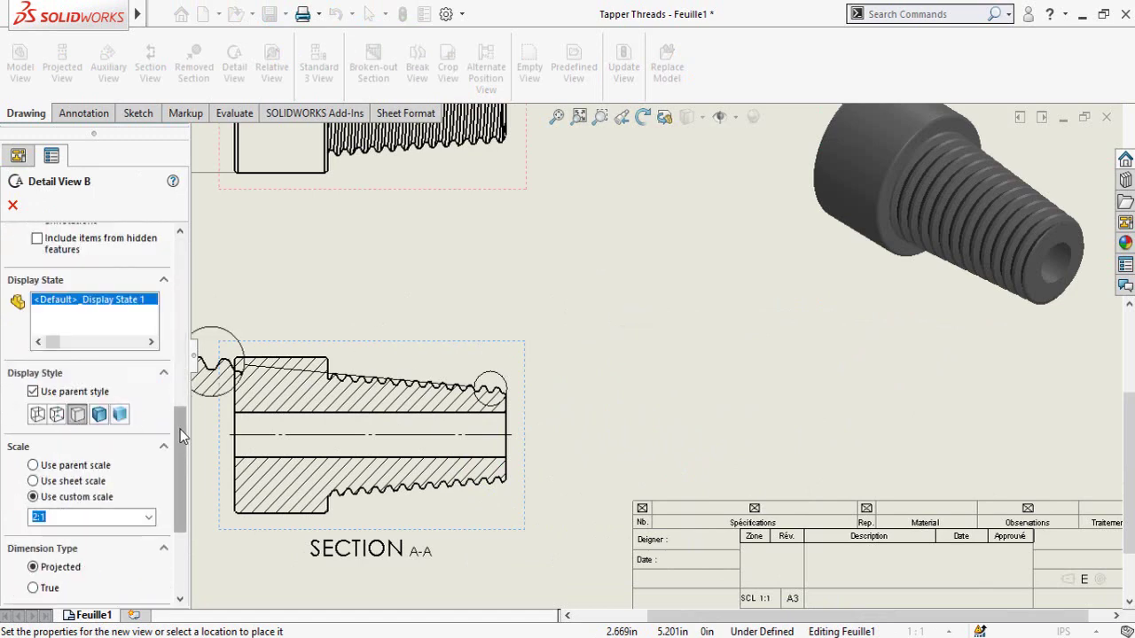
pyautogui.moveTo(180, 435); pyautogui.dragTo(179, 452)
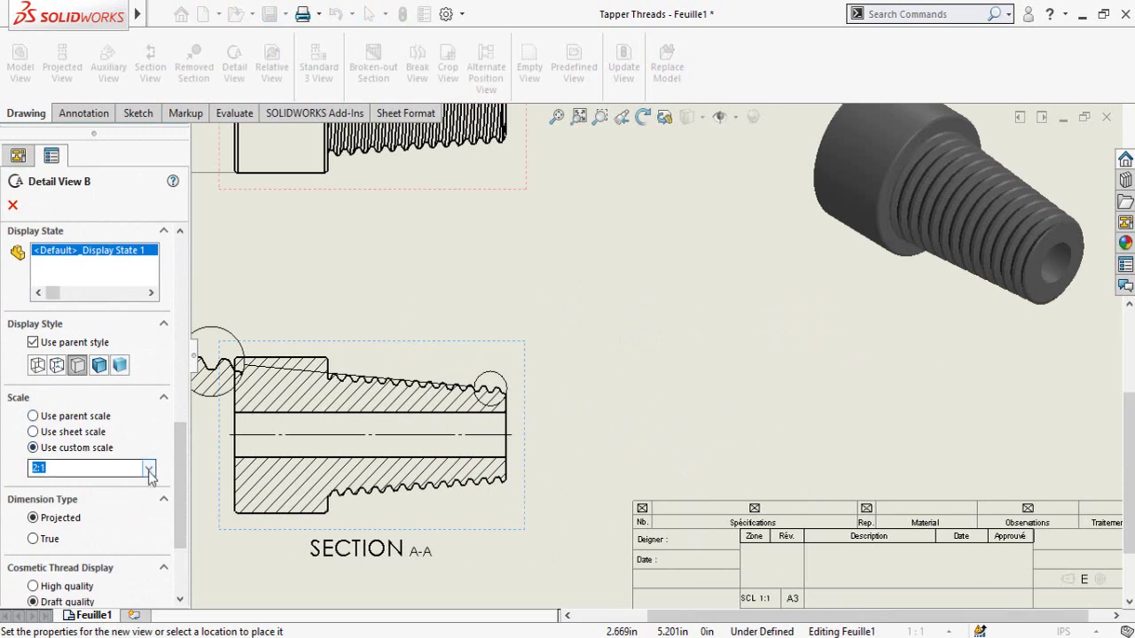
pyautogui.click(149, 470)
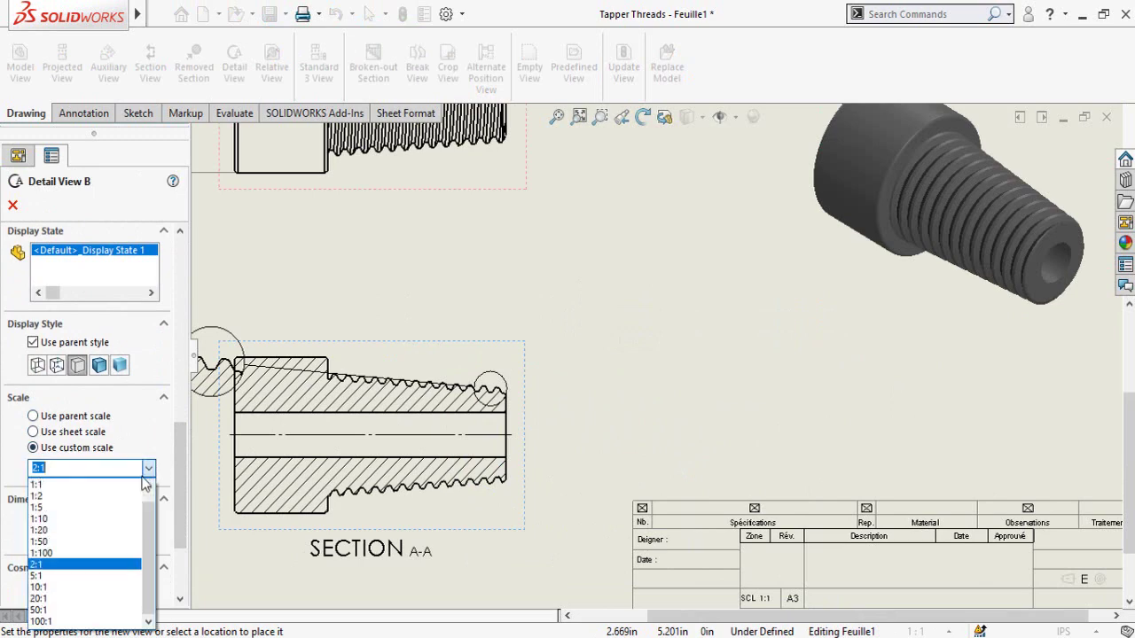
pyautogui.click(53, 575)
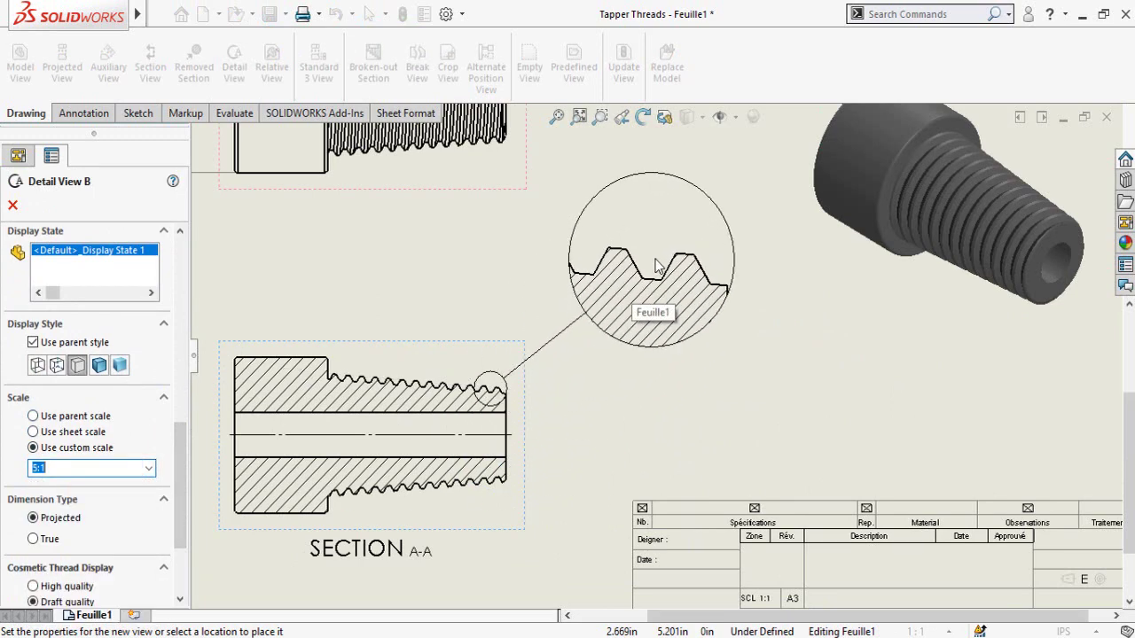
pyautogui.click(663, 254)
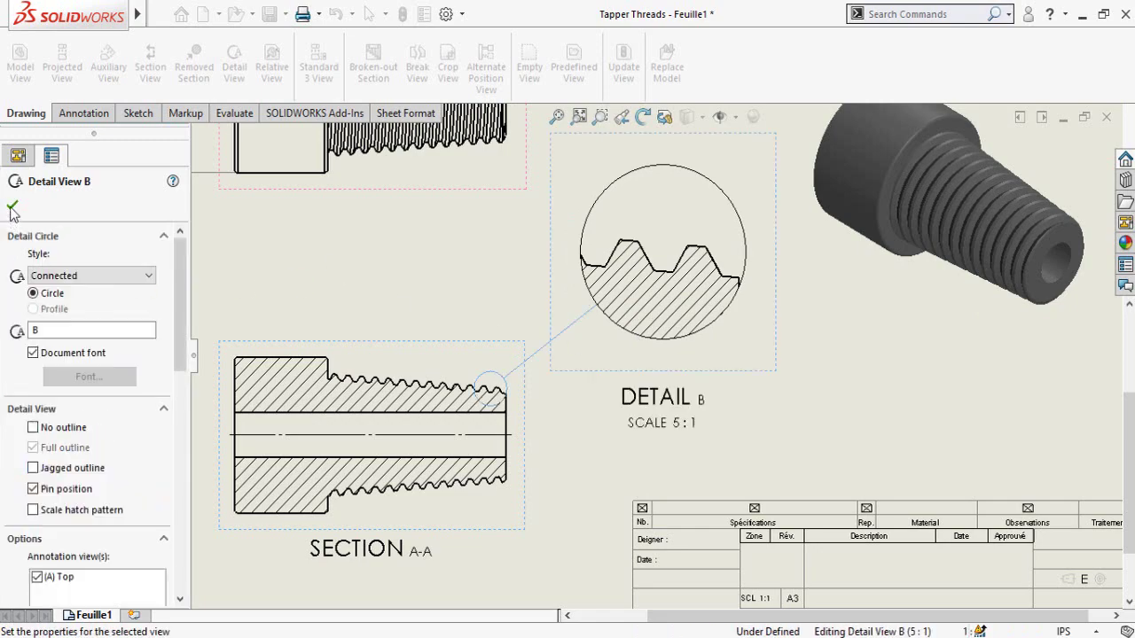
pyautogui.click(13, 205)
# Dimension the gap between the facing crest corners of the two neighbouring threads in the detail view, placing it above the circle
pyautogui.scroll(-6, 770, 402)
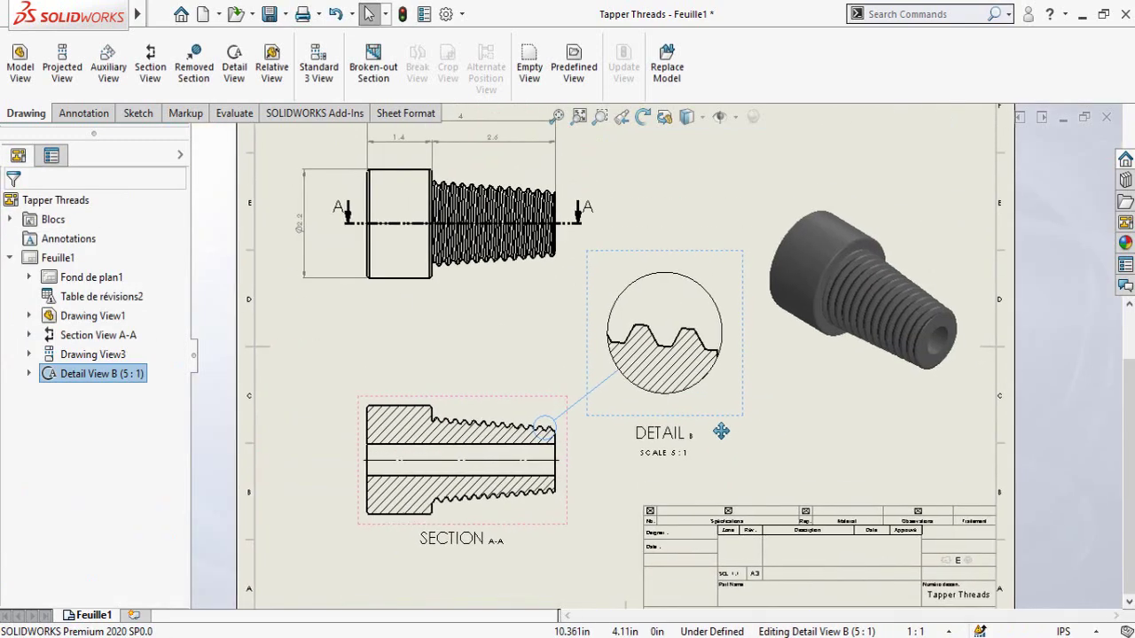
pyautogui.scroll(4, 713, 448)
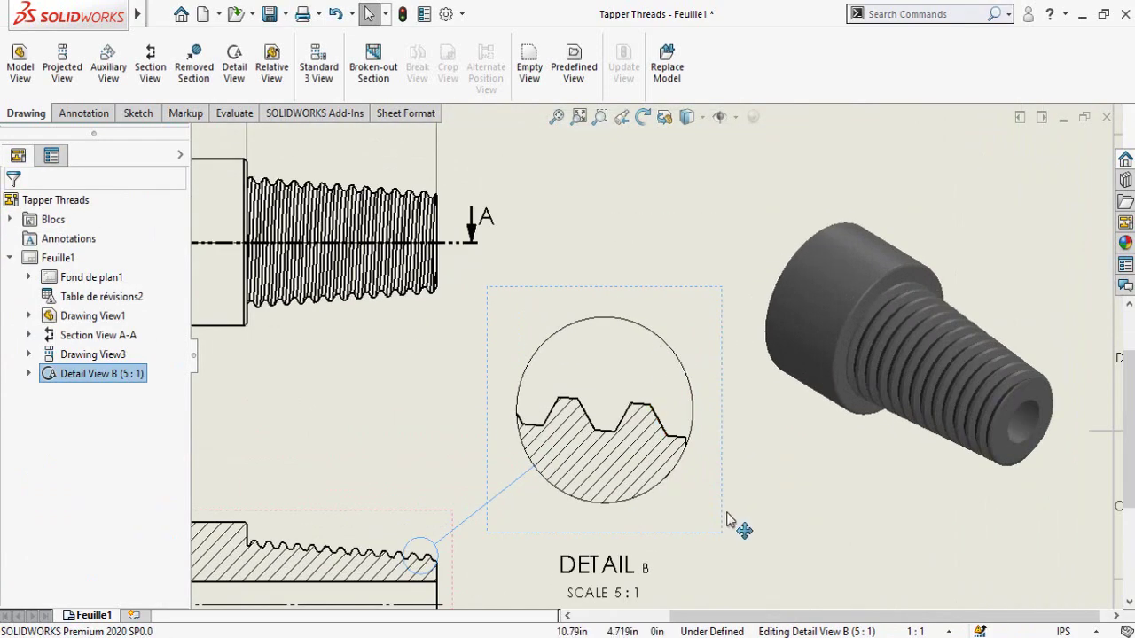
pyautogui.click(84, 112)
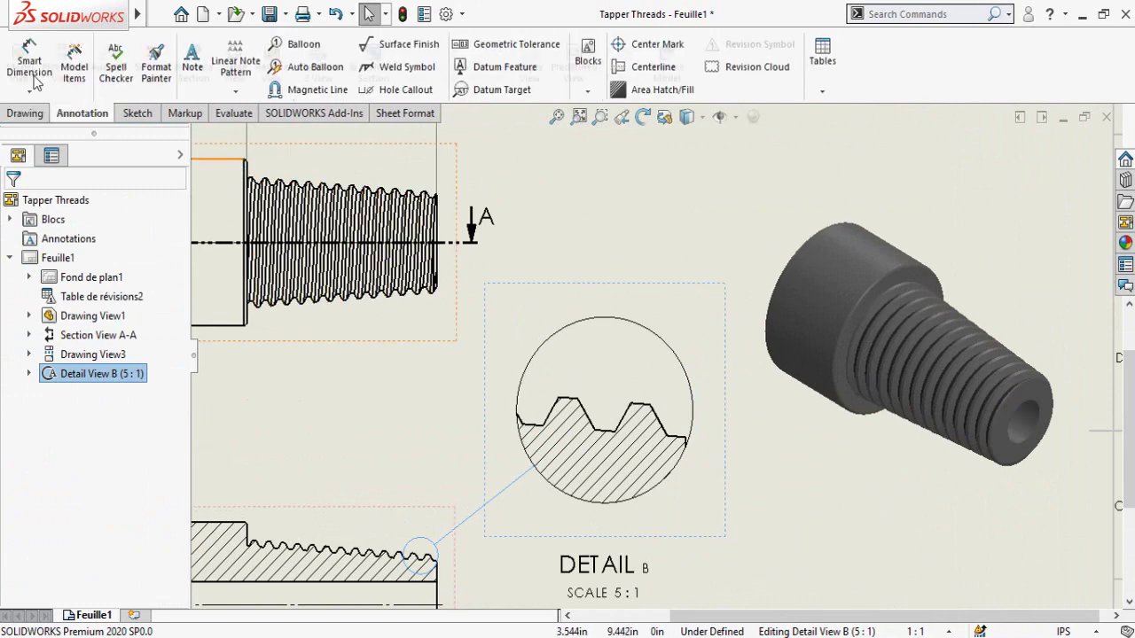
pyautogui.click(30, 60)
pyautogui.scroll(2, 620, 403)
pyautogui.scroll(3, 629, 399)
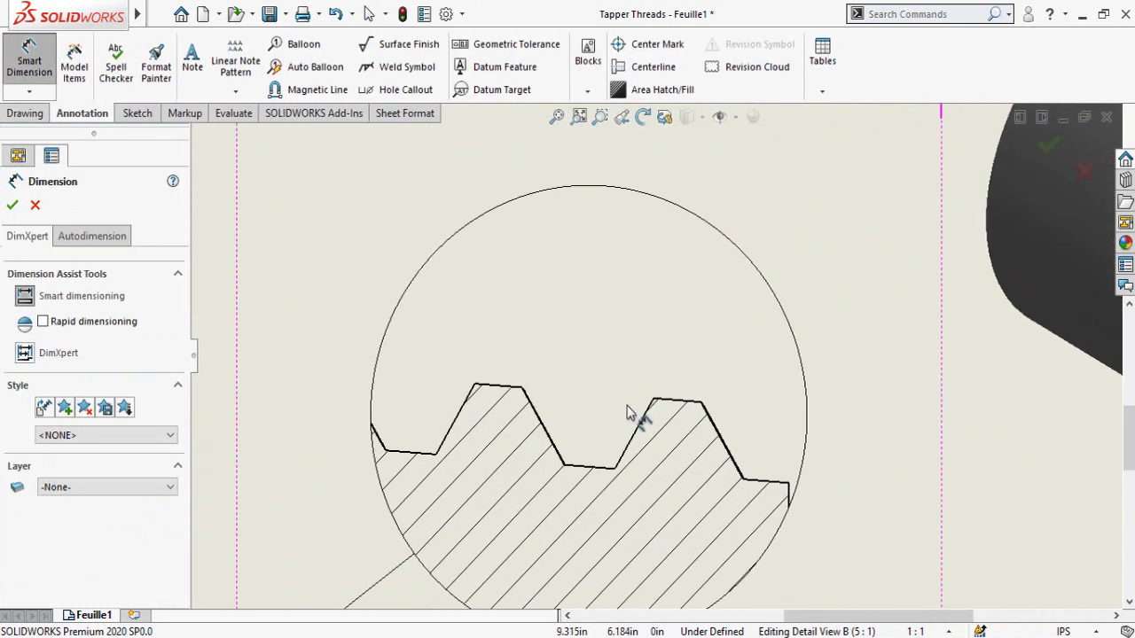
pyautogui.scroll(2, 562, 381)
pyautogui.click(529, 395)
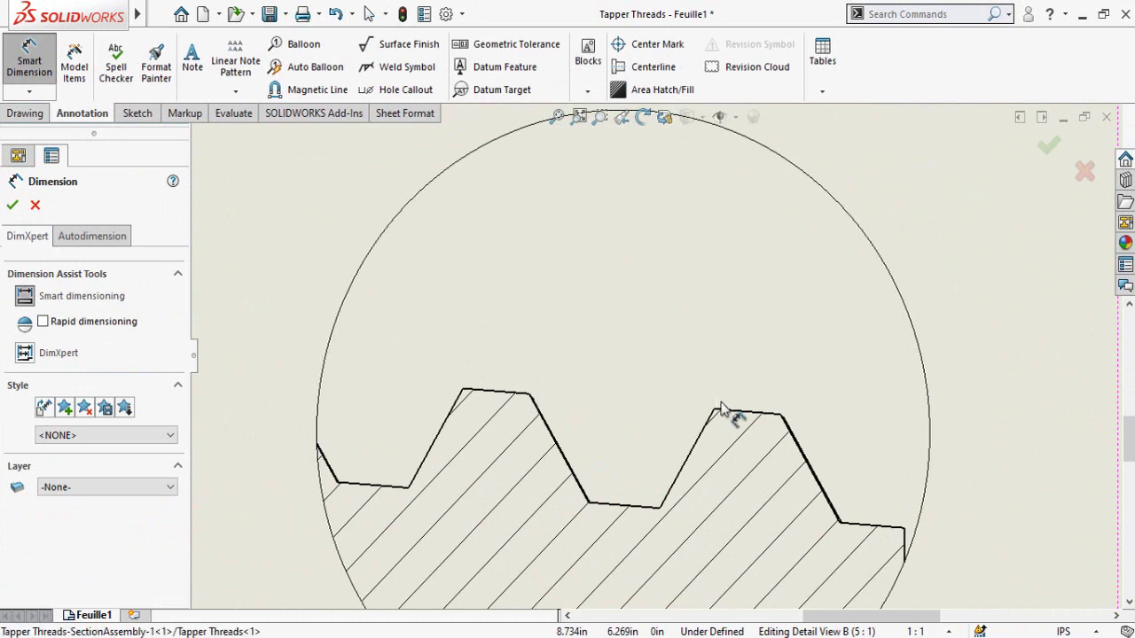
pyautogui.click(713, 411)
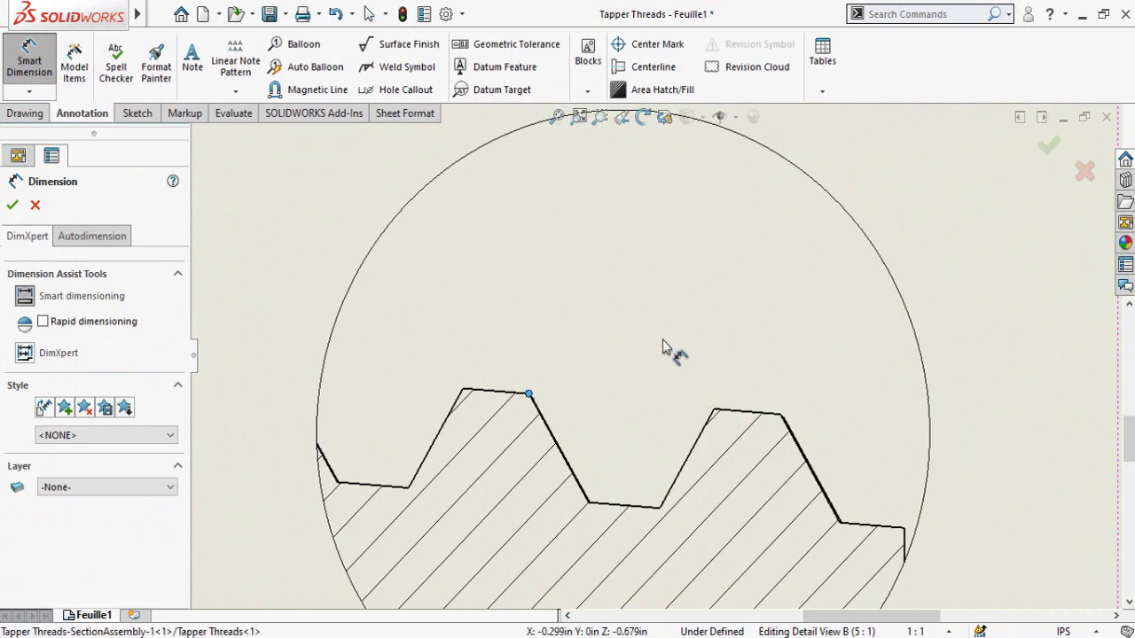
pyautogui.scroll(-3, 665, 346)
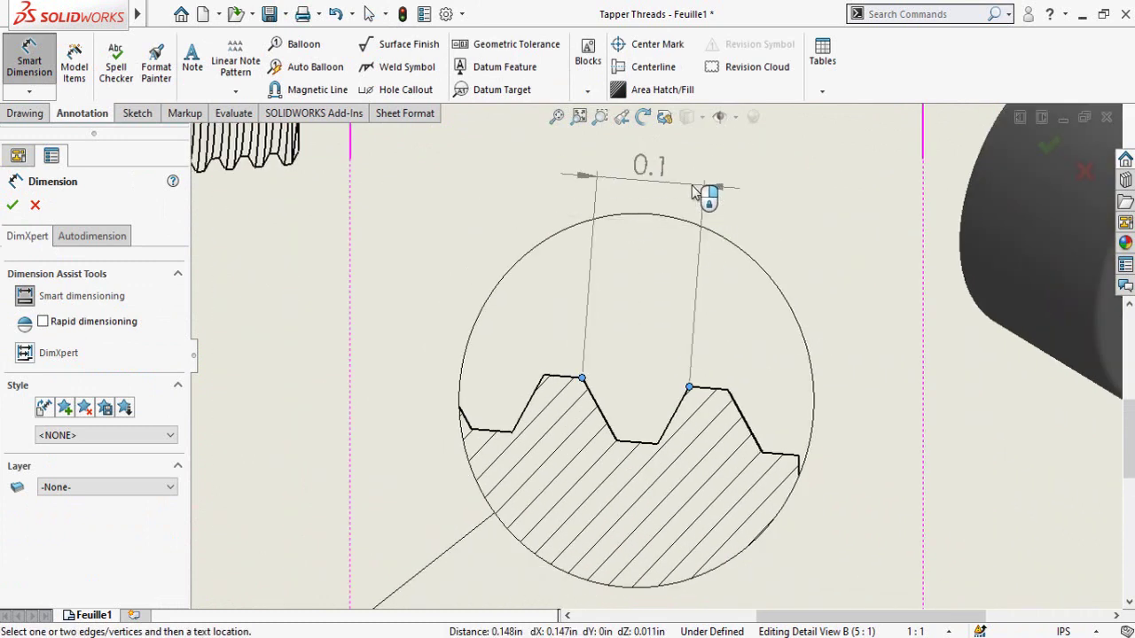
pyautogui.click(671, 221)
pyautogui.moveTo(869, 190); pyautogui.dragTo(646, 173)
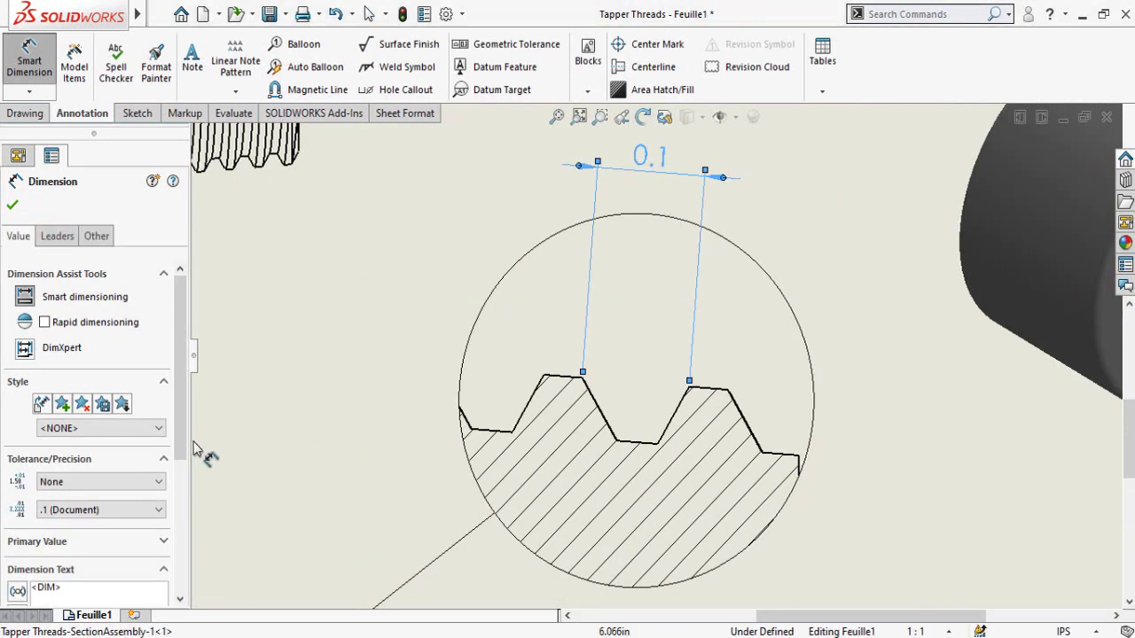
# Set the crest gap dimension's unit precision to two decimals (.12)
pyautogui.click(133, 509)
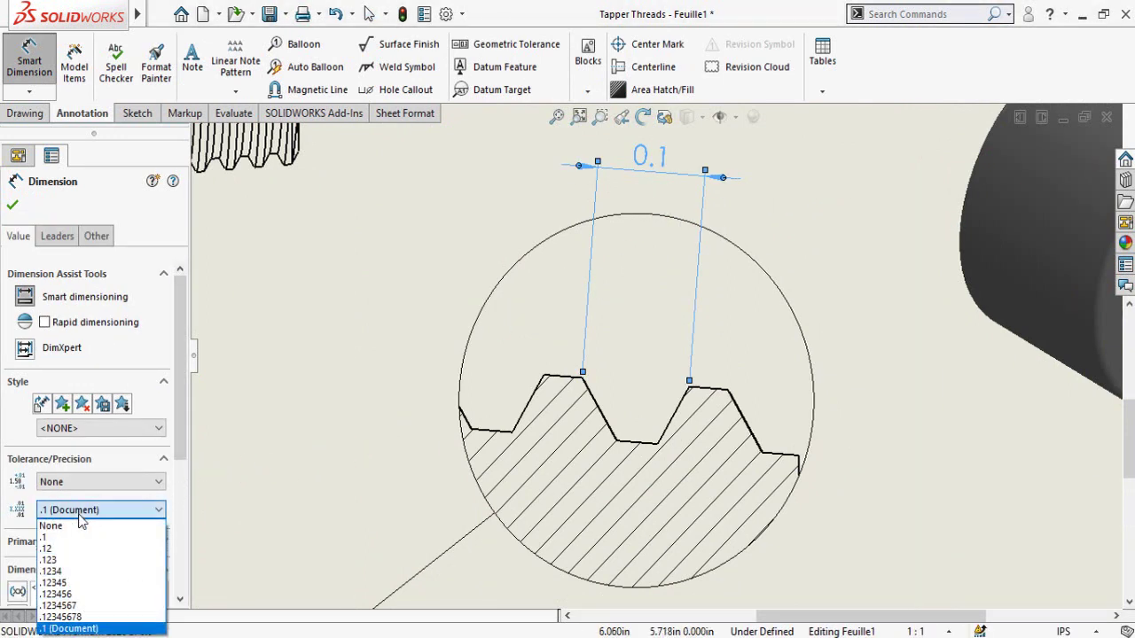
pyautogui.click(52, 549)
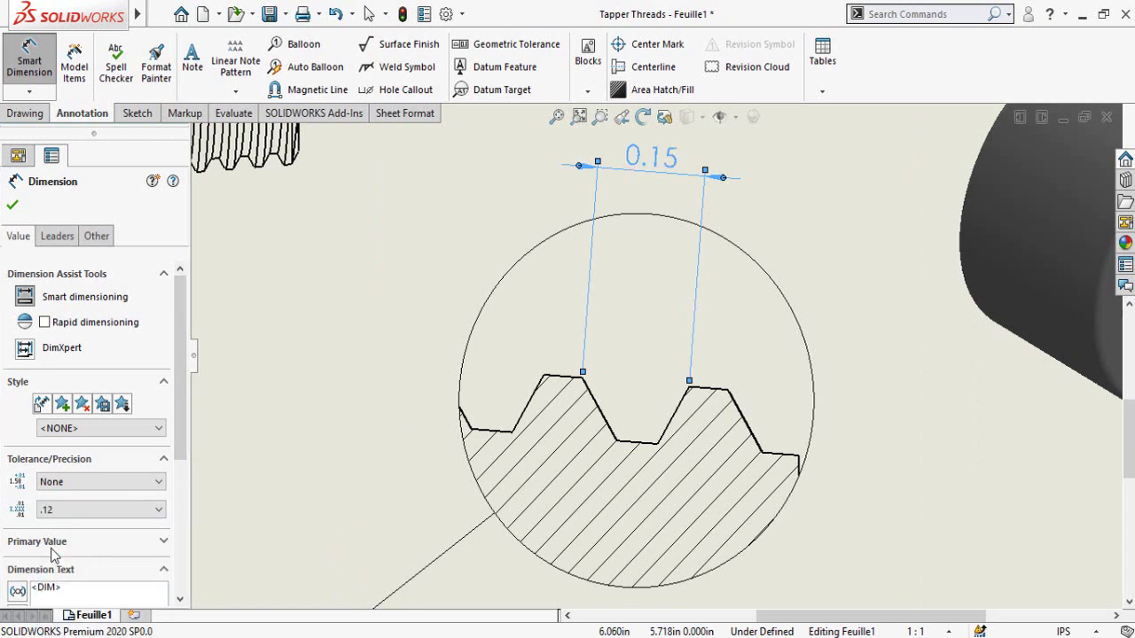
pyautogui.click(385, 412)
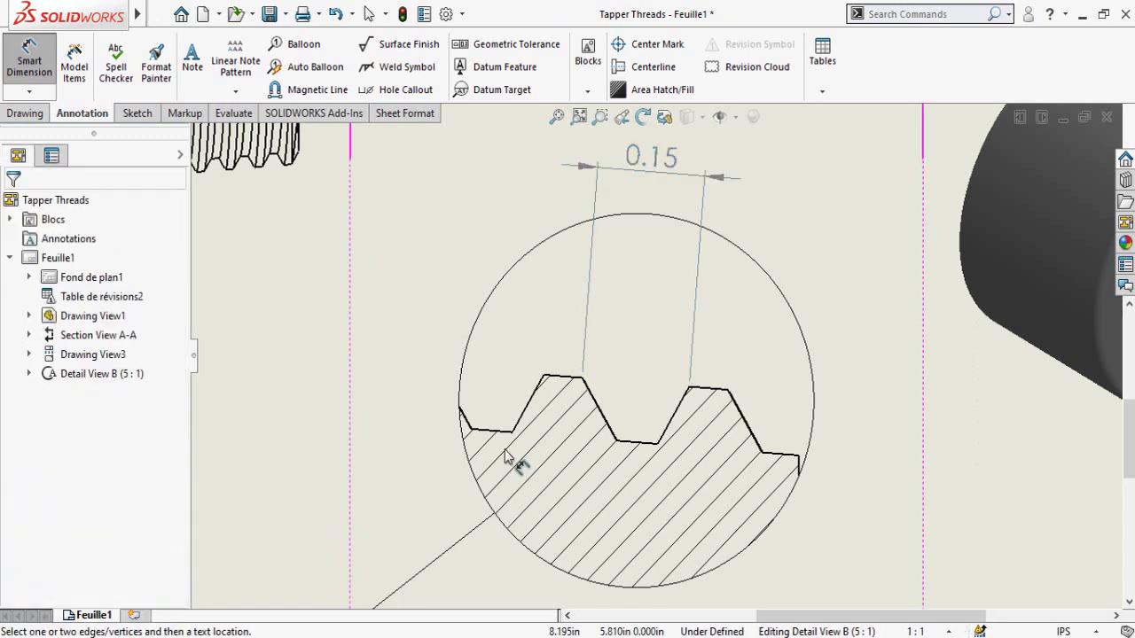
# Dimension the thread depth between a crest and the adjacent root in the detail view, placing it left of the circle
pyautogui.scroll(-3, 507, 443)
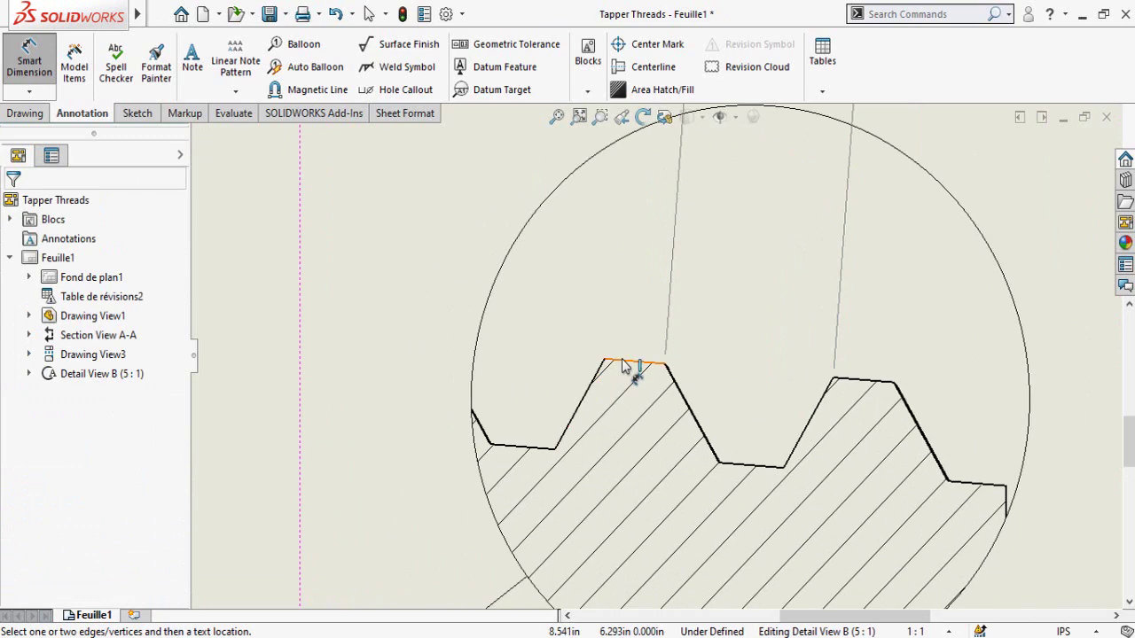
pyautogui.click(734, 472)
pyautogui.scroll(3, 401, 410)
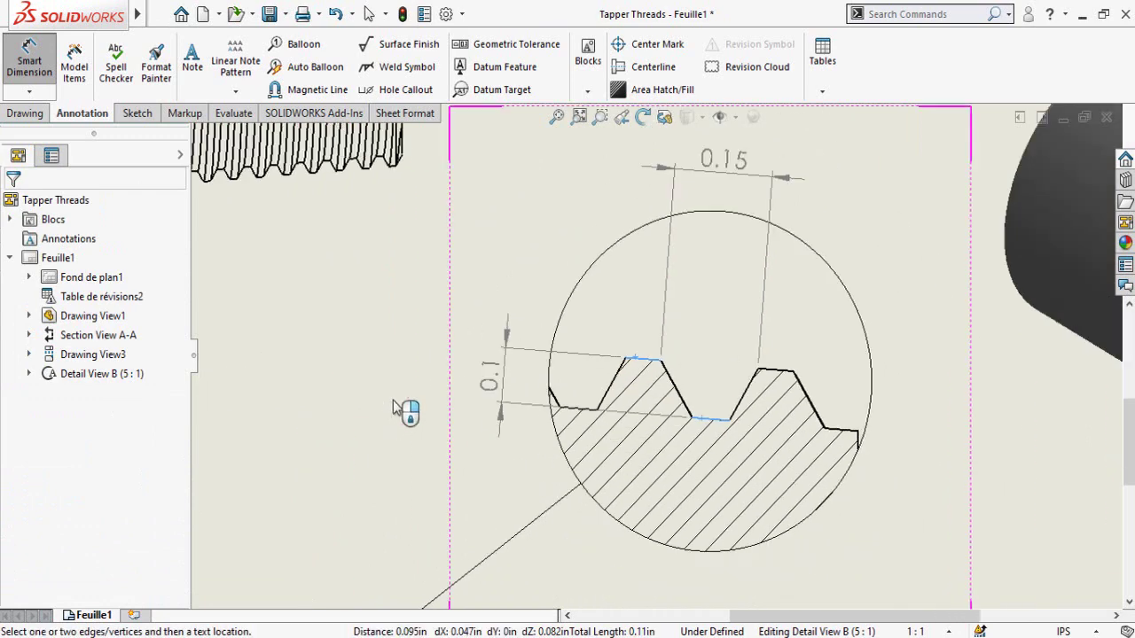
pyautogui.scroll(-2, 404, 409)
pyautogui.click(523, 356)
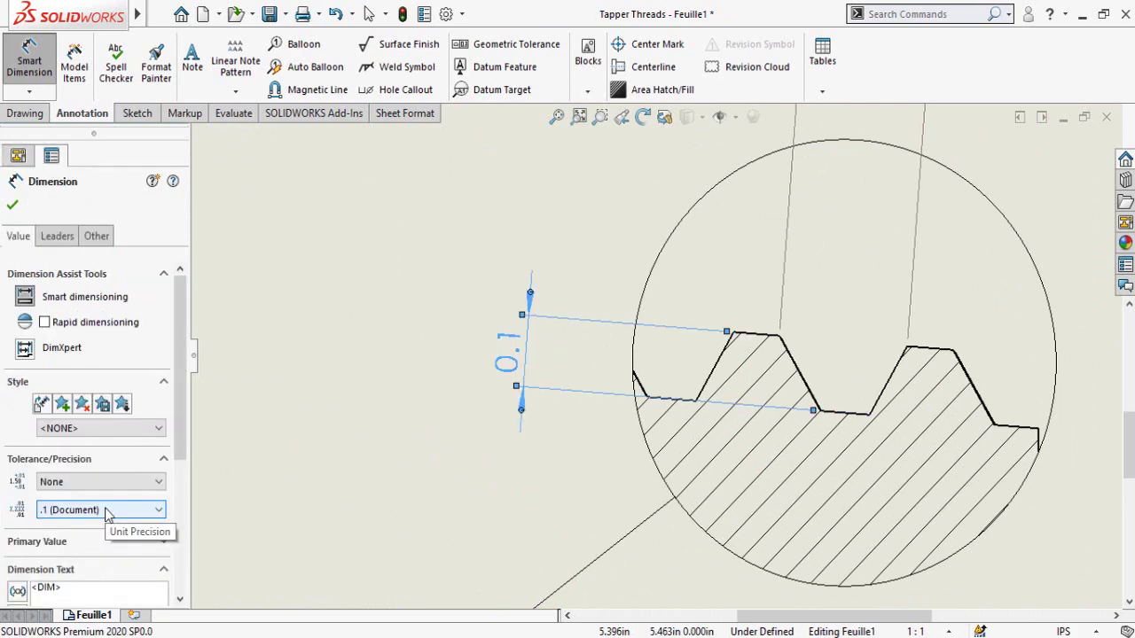
# Set the thread depth dimension's unit precision to two decimals (.12)
pyautogui.click(105, 512)
pyautogui.click(66, 549)
pyautogui.scroll(3, 613, 438)
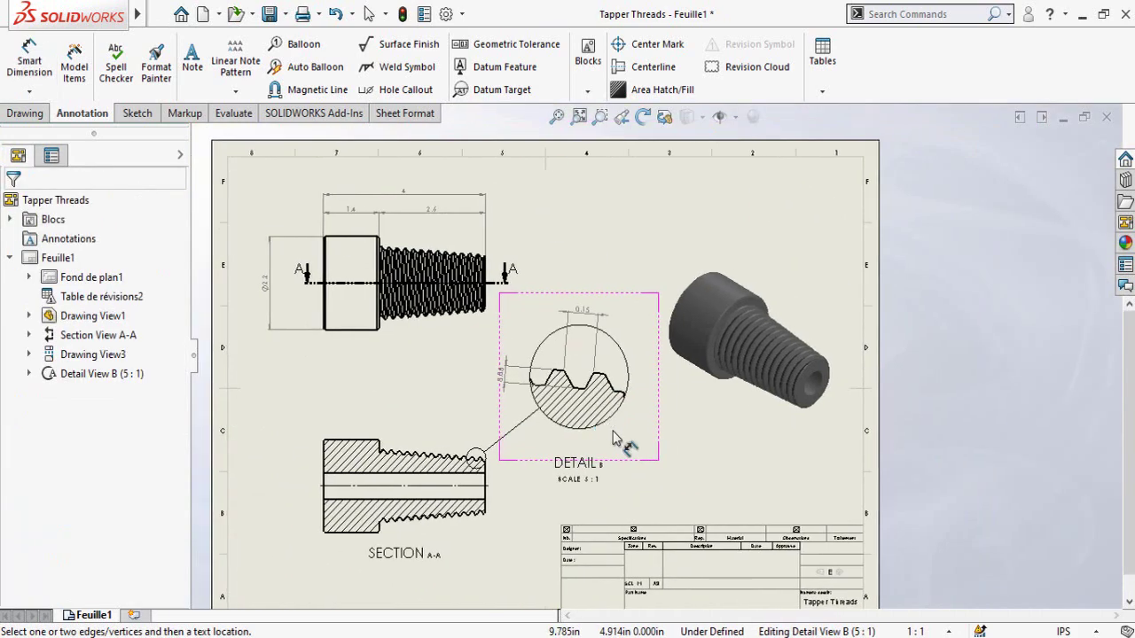
# Sketch points at the midpoints of the two neighbouring thread root edges in the detail view
pyautogui.scroll(-3, 620, 358)
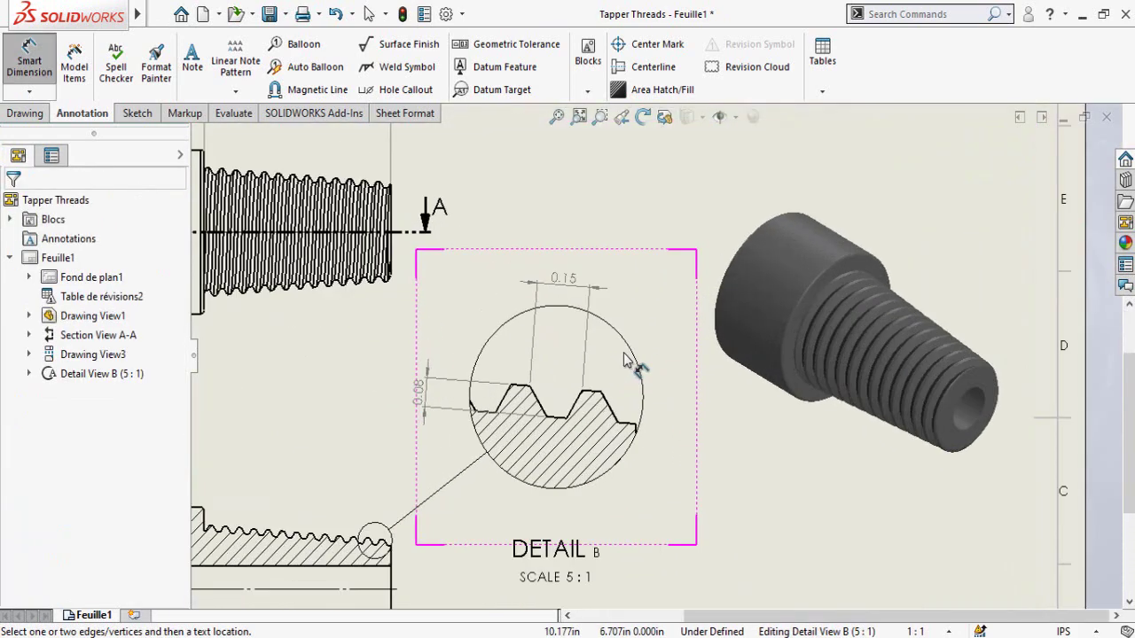
pyautogui.scroll(-5, 486, 414)
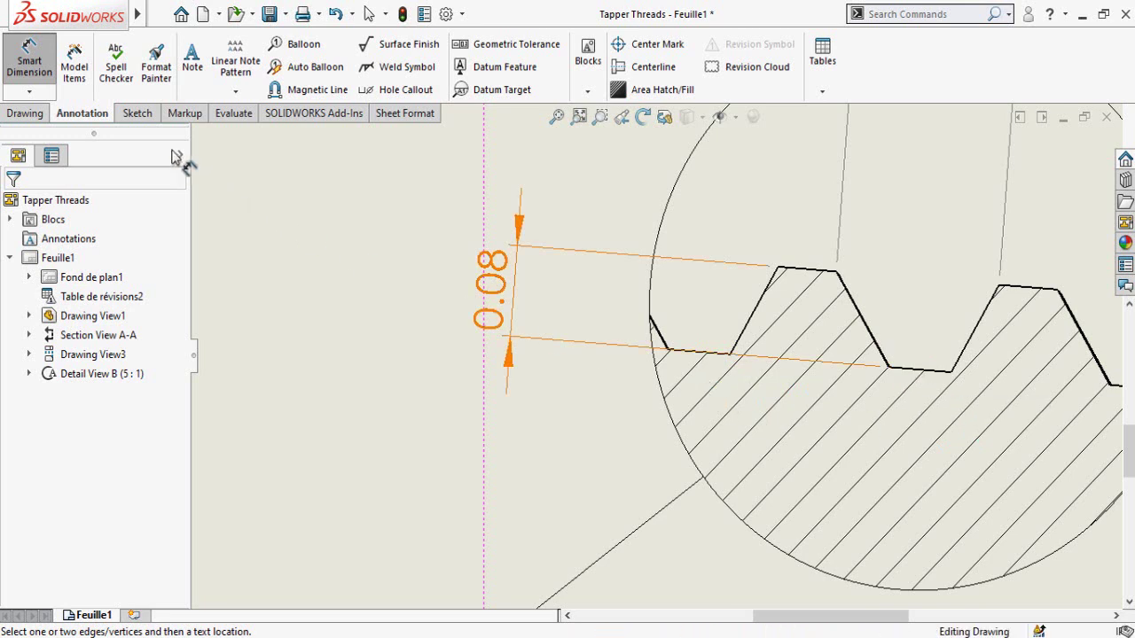
pyautogui.click(137, 113)
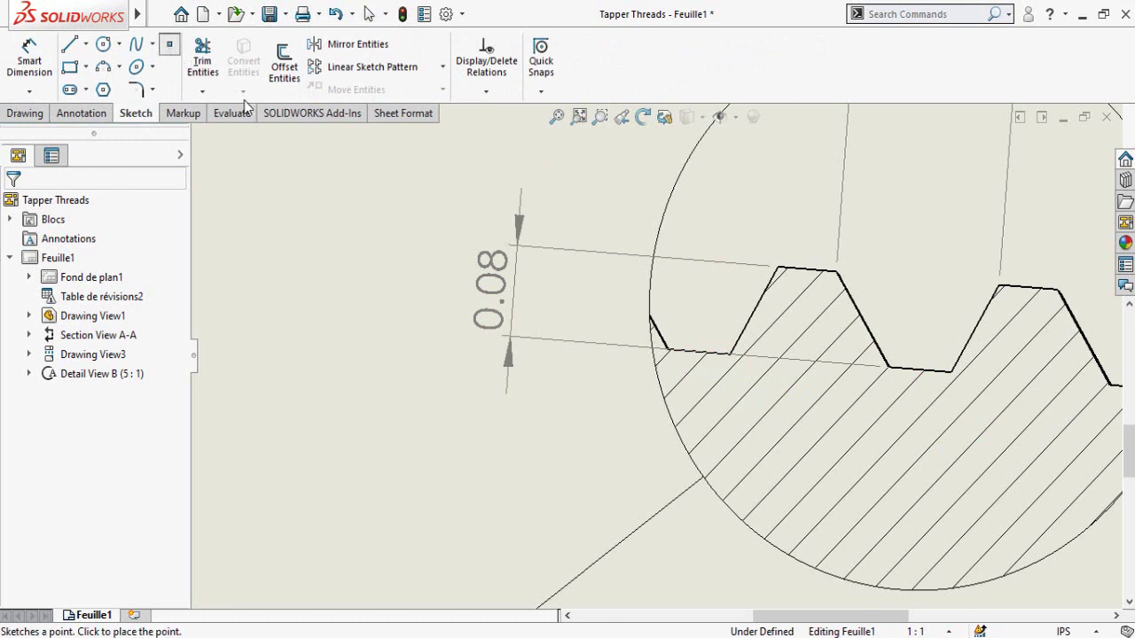
pyautogui.click(700, 353)
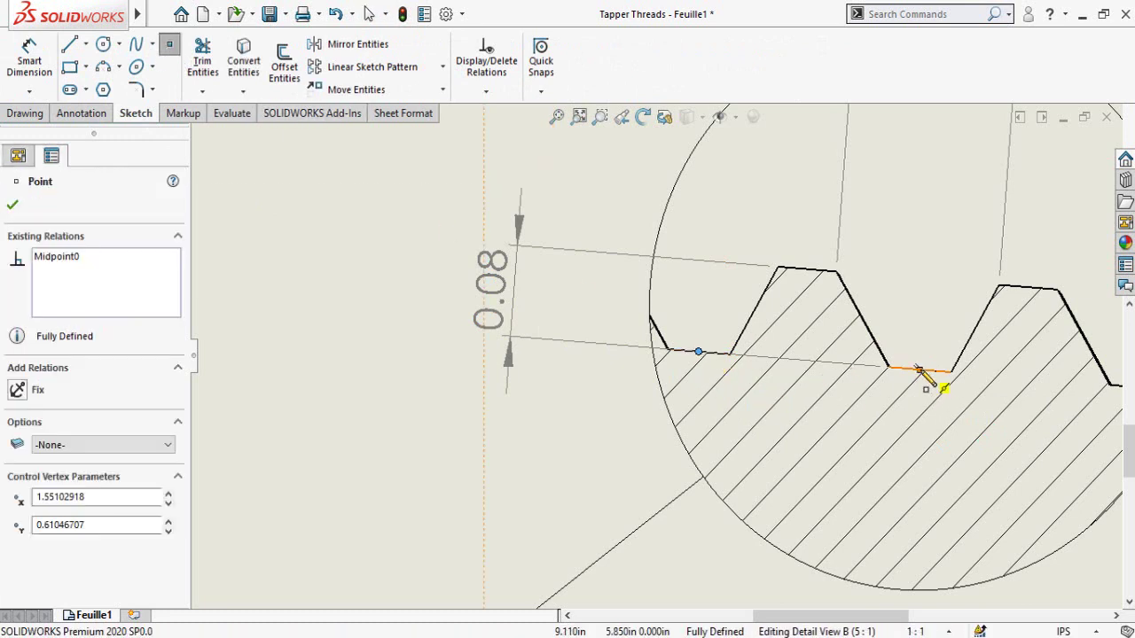
pyautogui.press('Escape')
# Dimension the distance between the two root midpoints, aligned with the thread taper and placed below the detail circle
pyautogui.press('d')
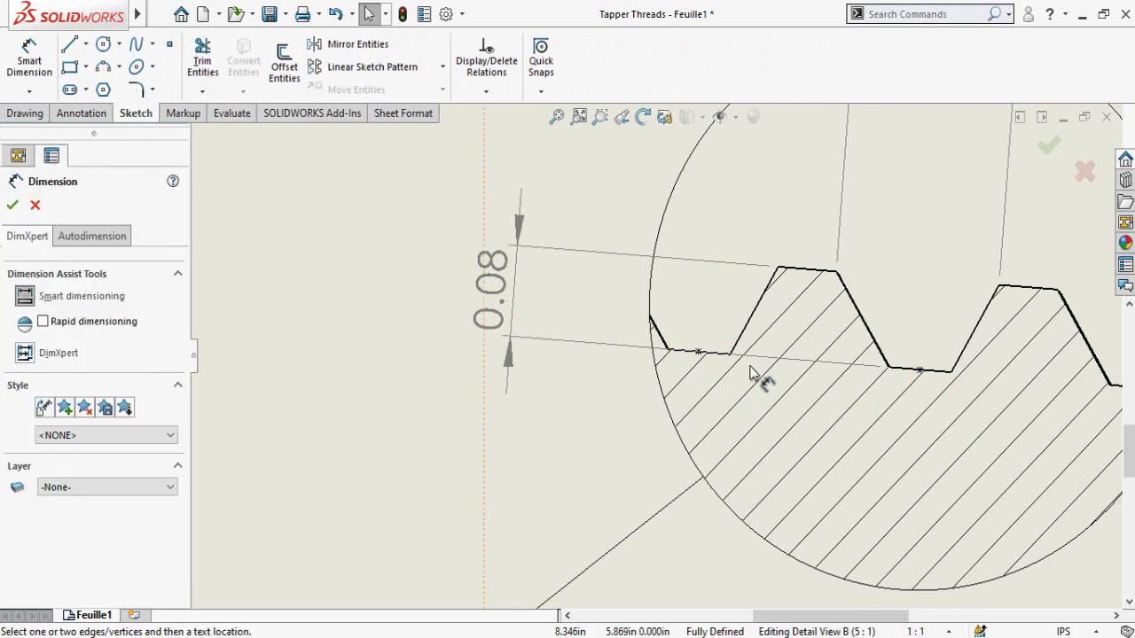
pyautogui.click(698, 352)
pyautogui.click(920, 372)
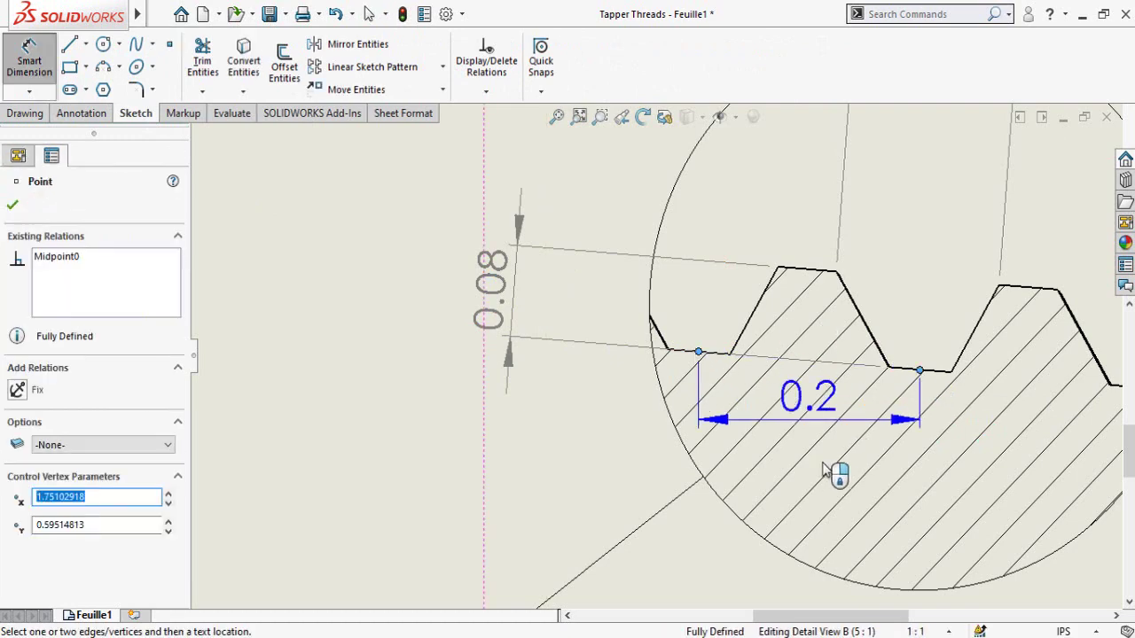
pyautogui.scroll(3, 825, 471)
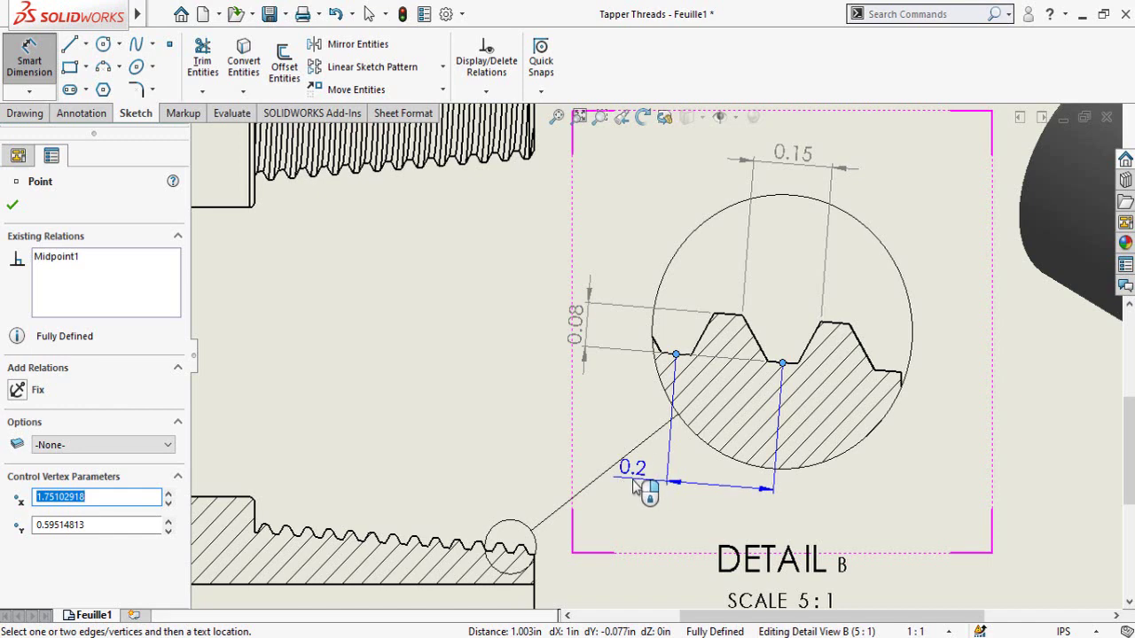
pyautogui.click(653, 484)
pyautogui.press('Escape')
# Sketch a vertical centerline about 0.156 in long upward from the middle thread root's midpoint in the detail view, and select it
pyautogui.scroll(-1, 724, 358)
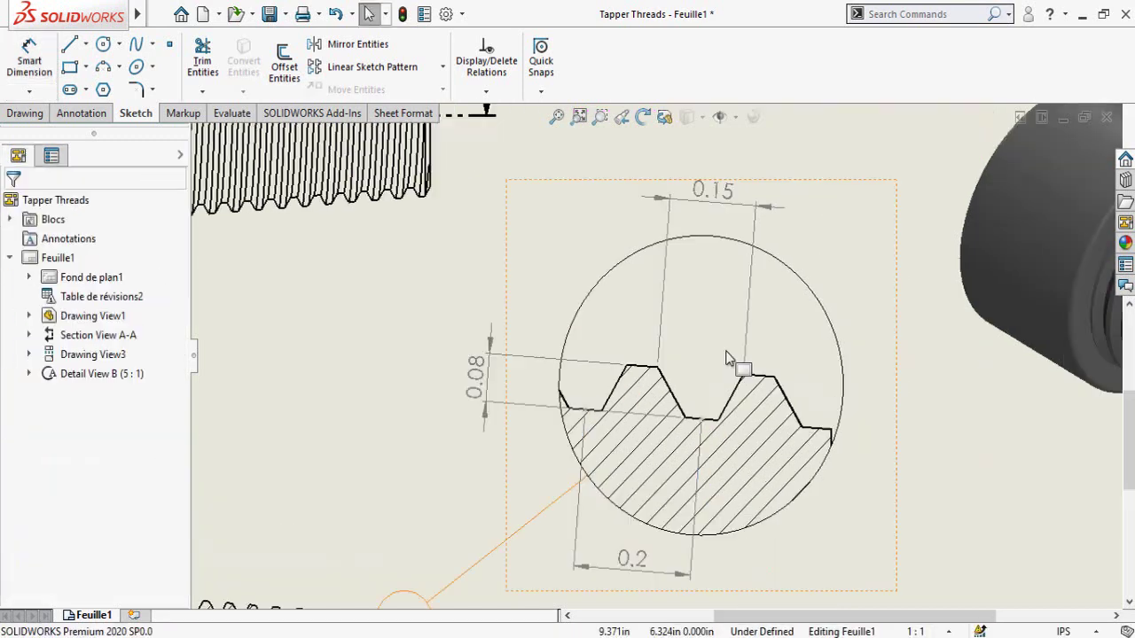
pyautogui.moveTo(724, 357); pyautogui.dragTo(712, 338, button='middle')
pyautogui.click(85, 44)
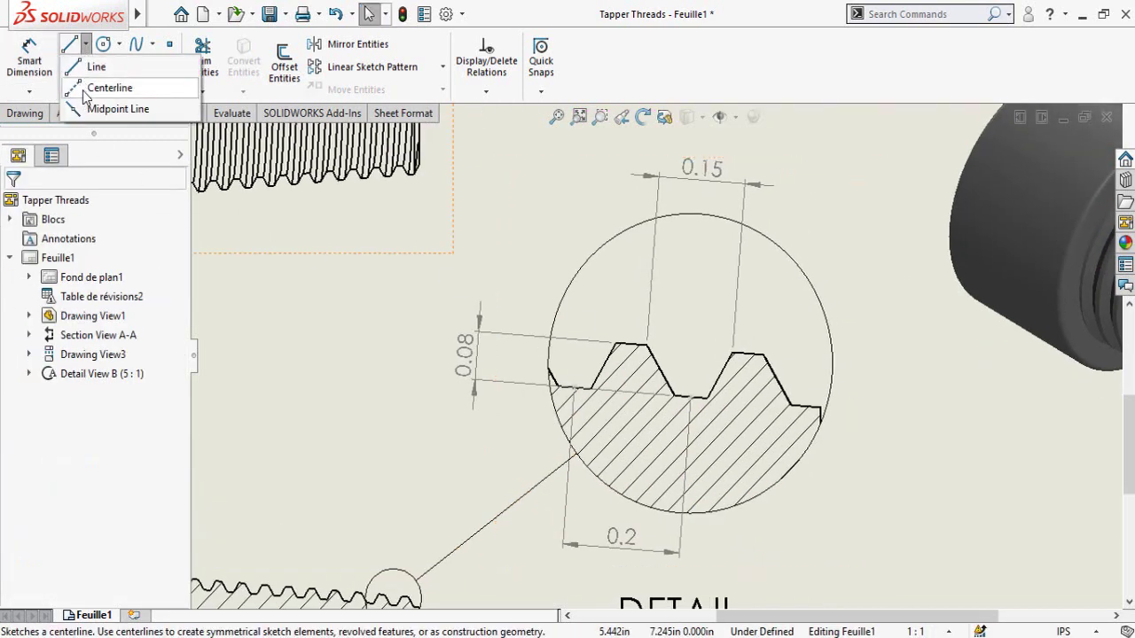
pyautogui.click(85, 90)
pyautogui.scroll(4, 612, 394)
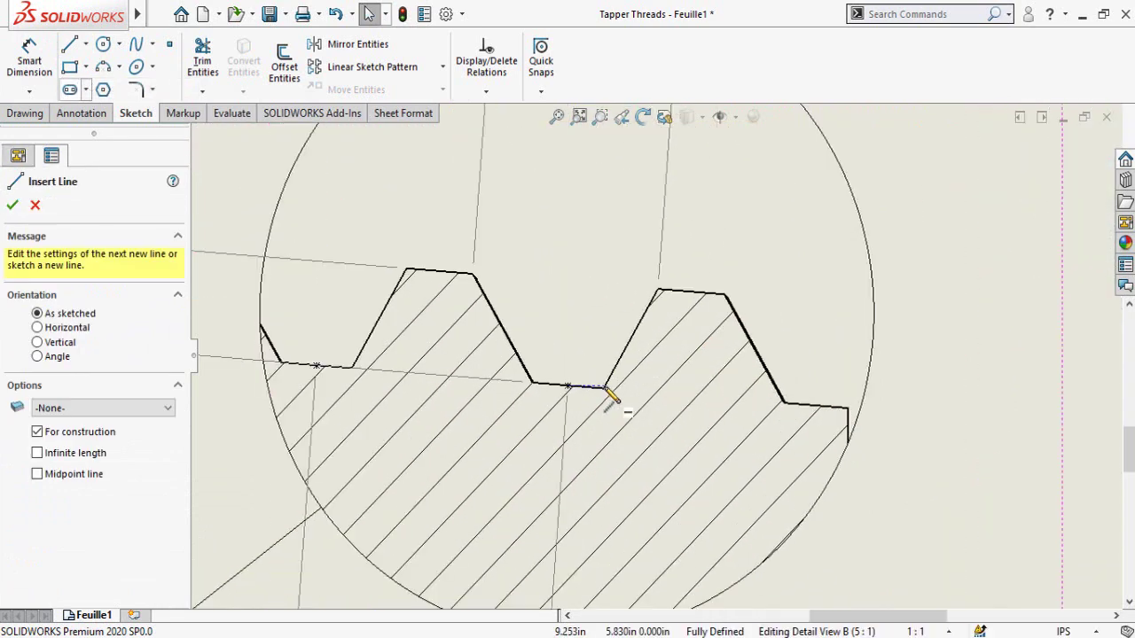
pyautogui.click(567, 386)
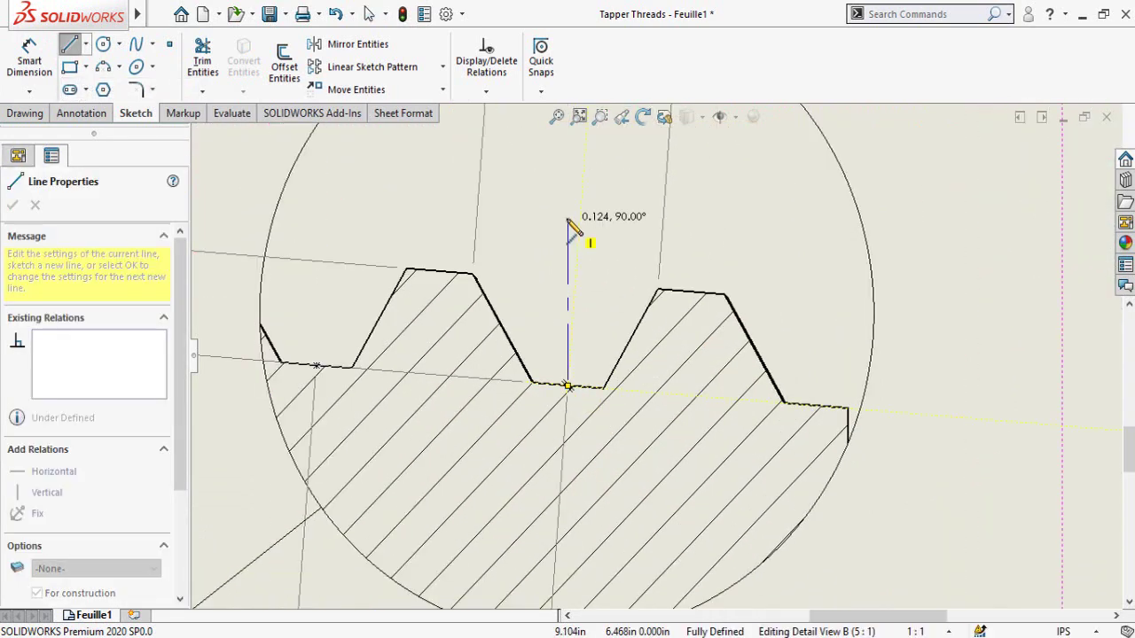
pyautogui.click(568, 180)
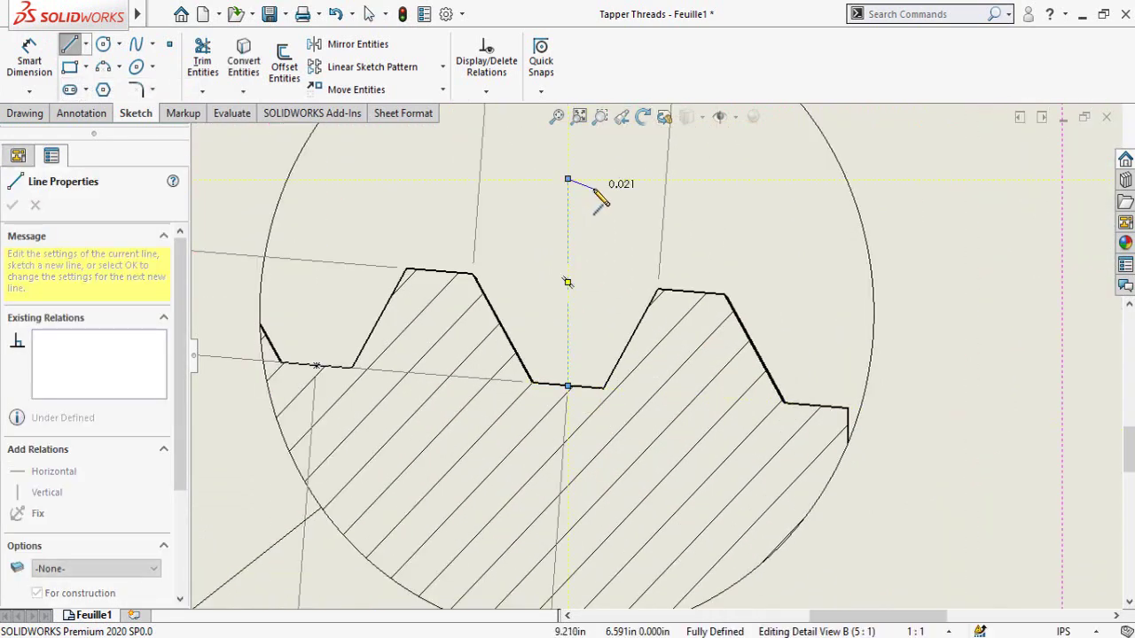
pyautogui.press('Escape')
pyautogui.press('Escape')
pyautogui.click(571, 209)
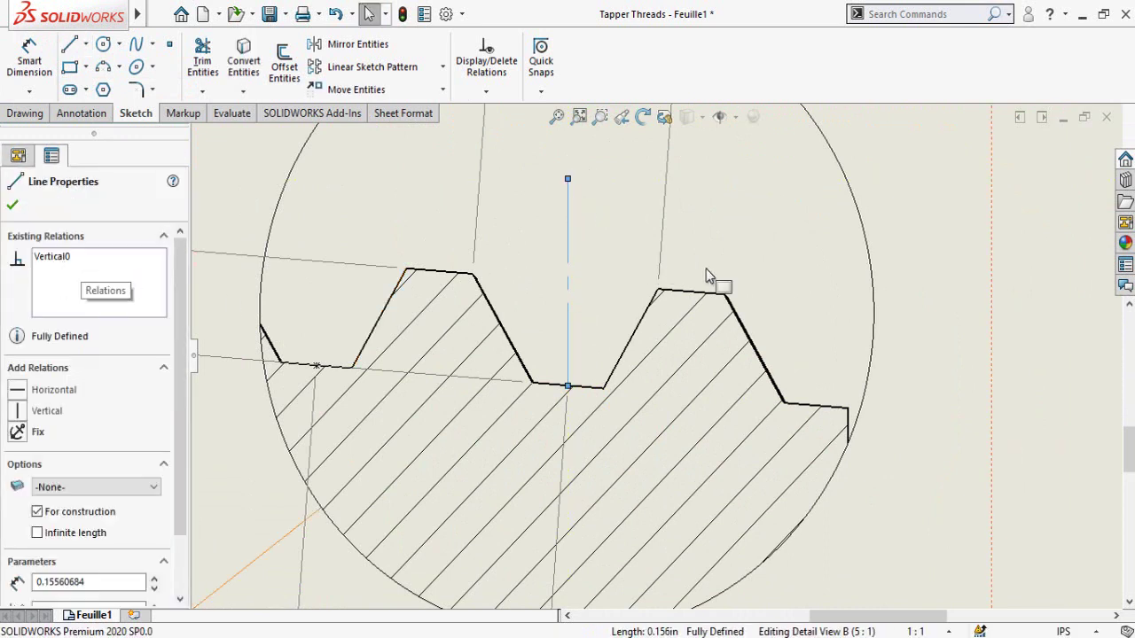
# Dimension the angle between the vertical centerline and the thread flank to its left, placed above the detail circle
pyautogui.click(1019, 346)
pyautogui.moveTo(935, 350); pyautogui.dragTo(935, 292, button='right')
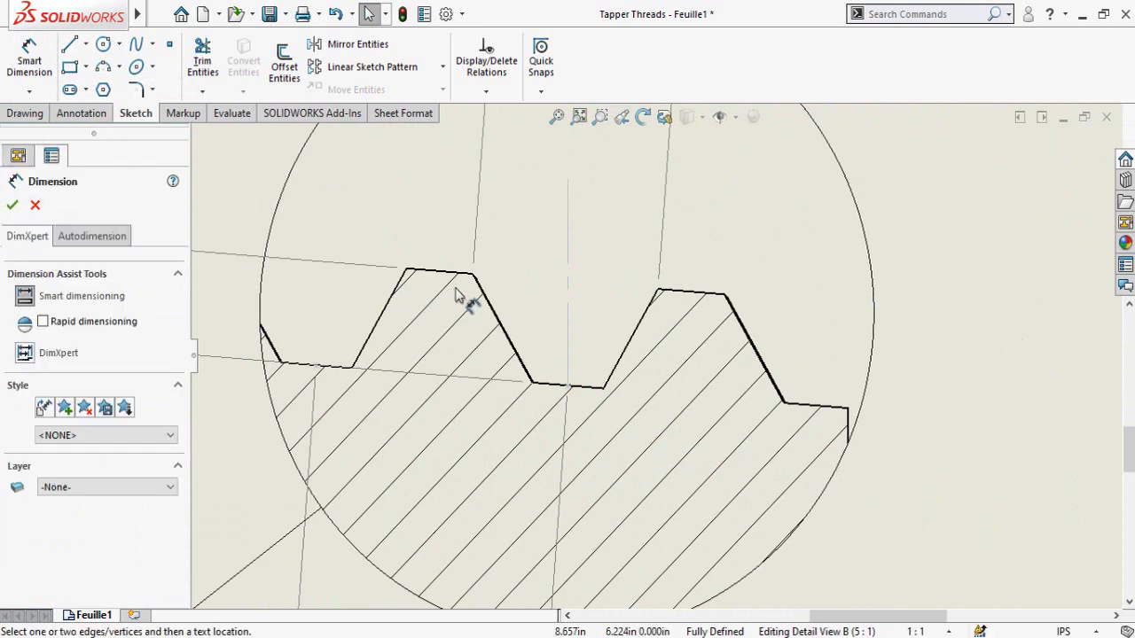
pyautogui.click(484, 299)
pyautogui.click(569, 315)
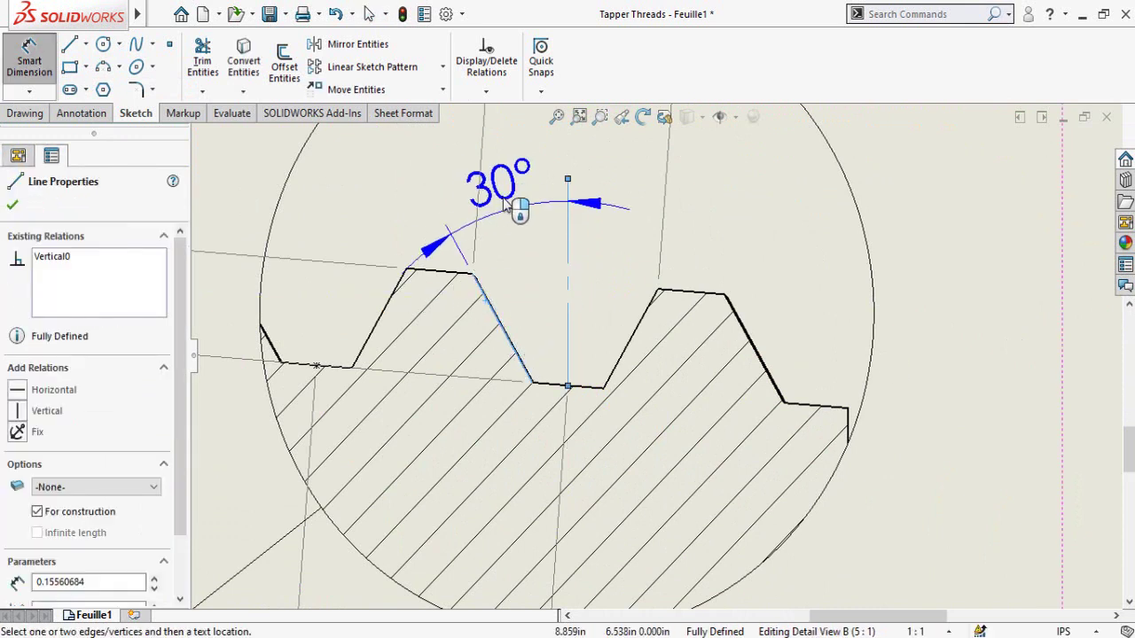
pyautogui.scroll(4, 520, 203)
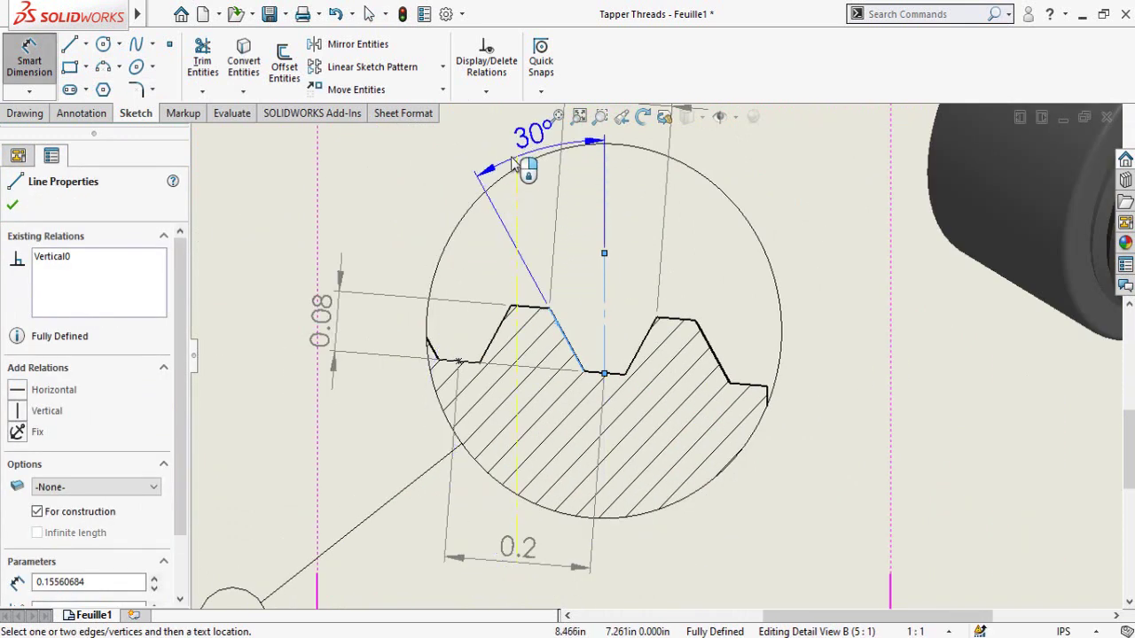
pyautogui.click(517, 163)
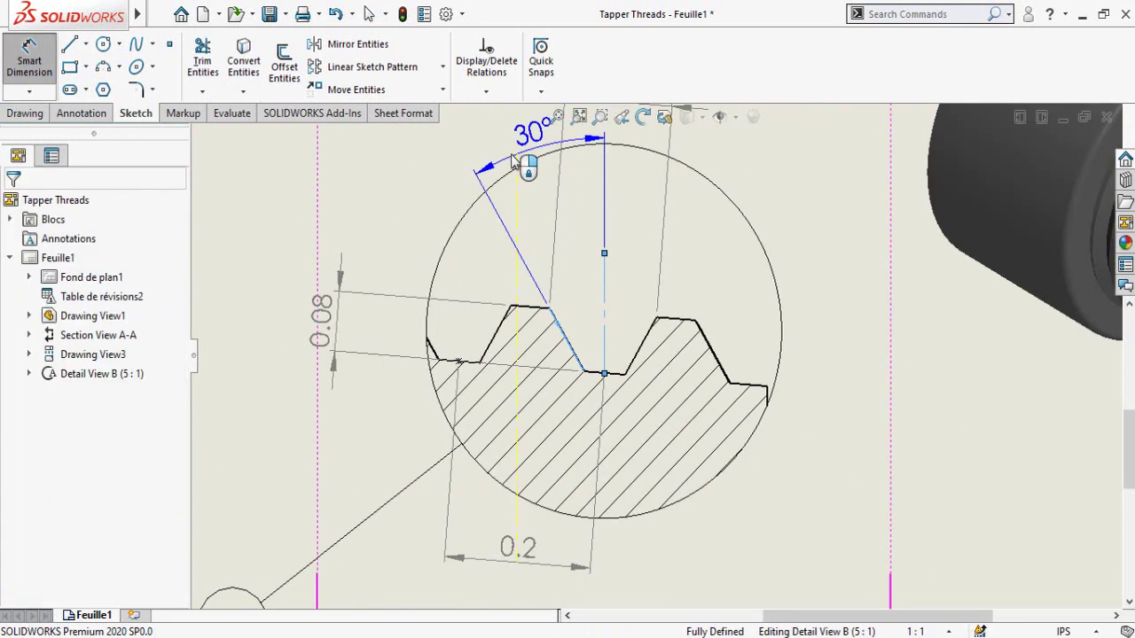
# Dimension the angle between the vertical centerline and the thread flank to its right, placed inside the detail circle just above the threads
pyautogui.click(603, 301)
pyautogui.click(644, 316)
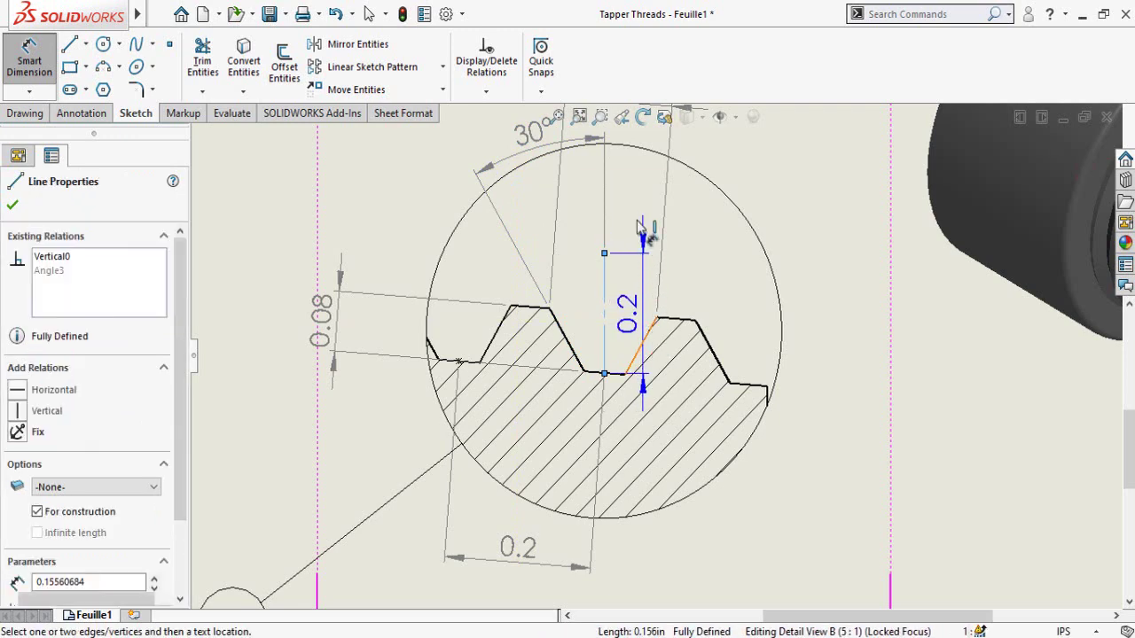
pyautogui.moveTo(641, 223); pyautogui.dragTo(641, 316, button='middle')
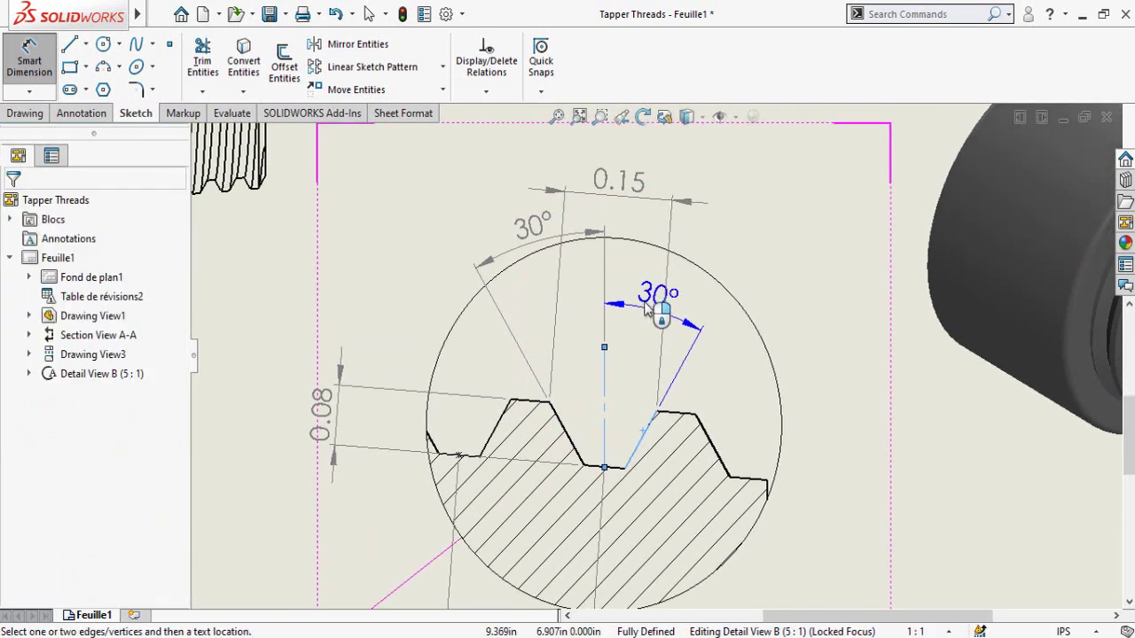
pyautogui.click(650, 376)
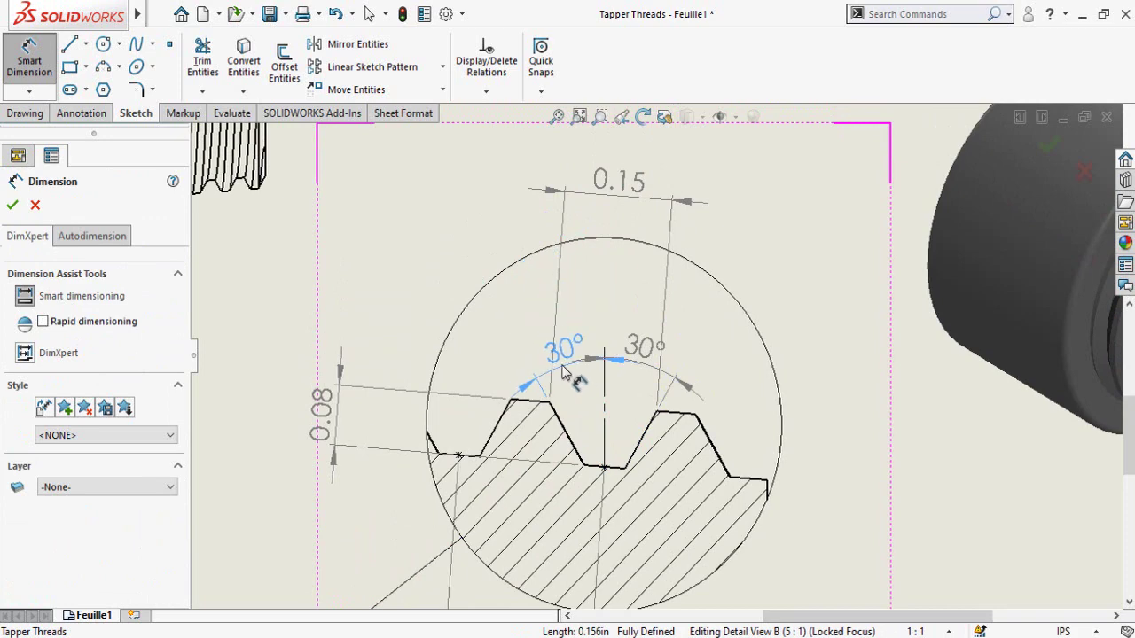
# Bring the left flank angle beside the right one above the threads and flip both angle dimensions' arrowheads to the inside
pyautogui.click(564, 371)
pyautogui.scroll(-3, 568, 363)
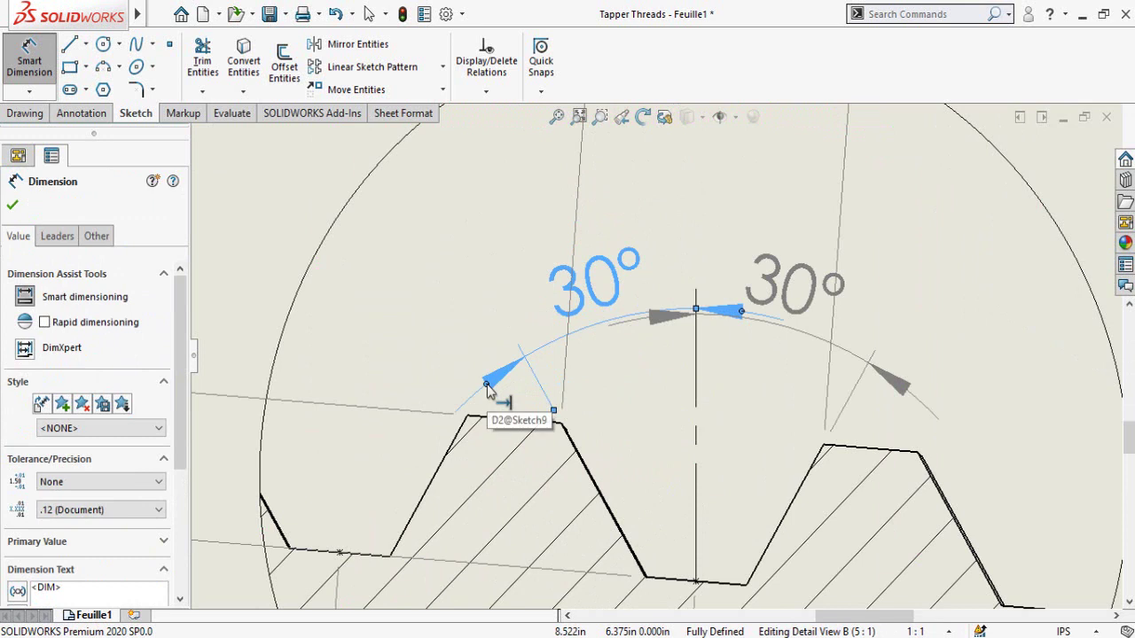
pyautogui.click(486, 387)
pyautogui.click(790, 299)
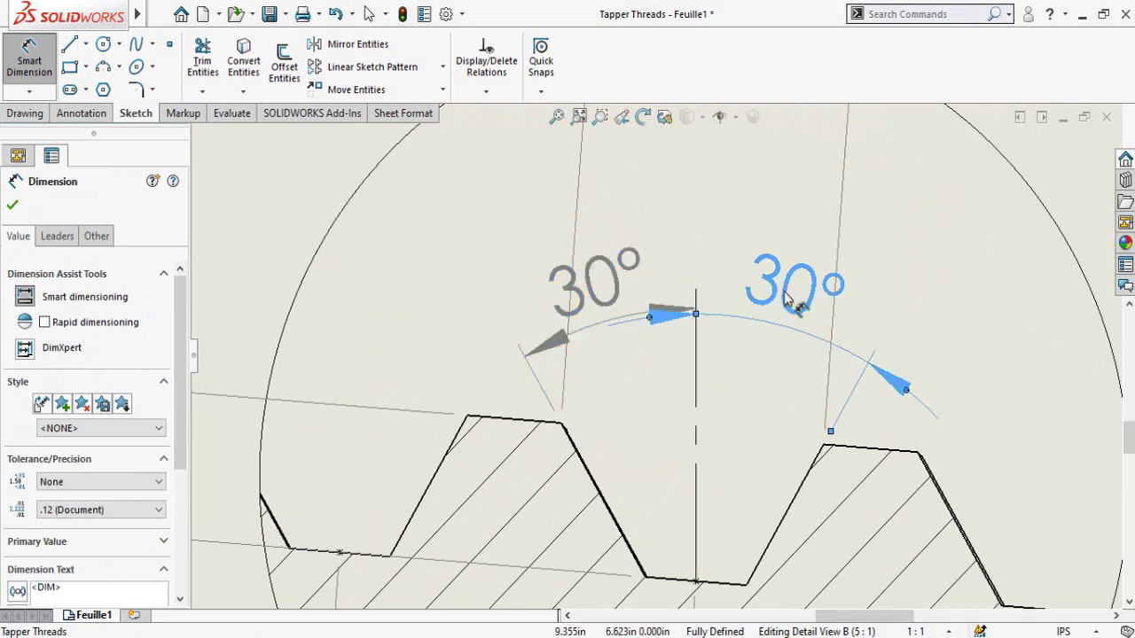
pyautogui.scroll(1, 918, 383)
pyautogui.moveTo(918, 383); pyautogui.dragTo(678, 362, button='middle')
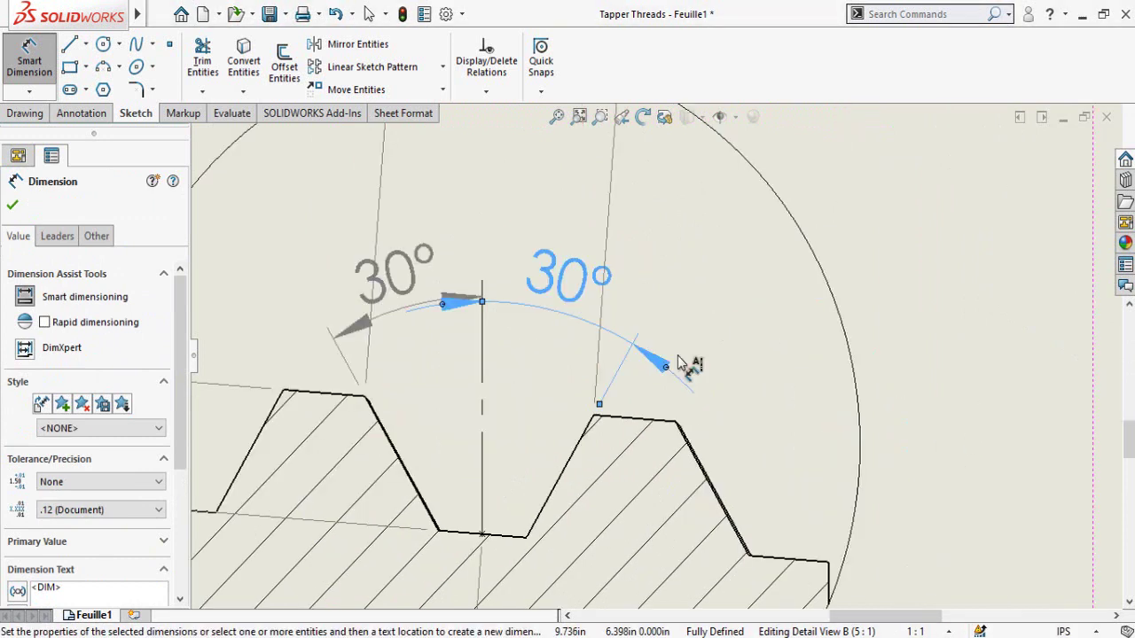
pyautogui.scroll(-1, 676, 363)
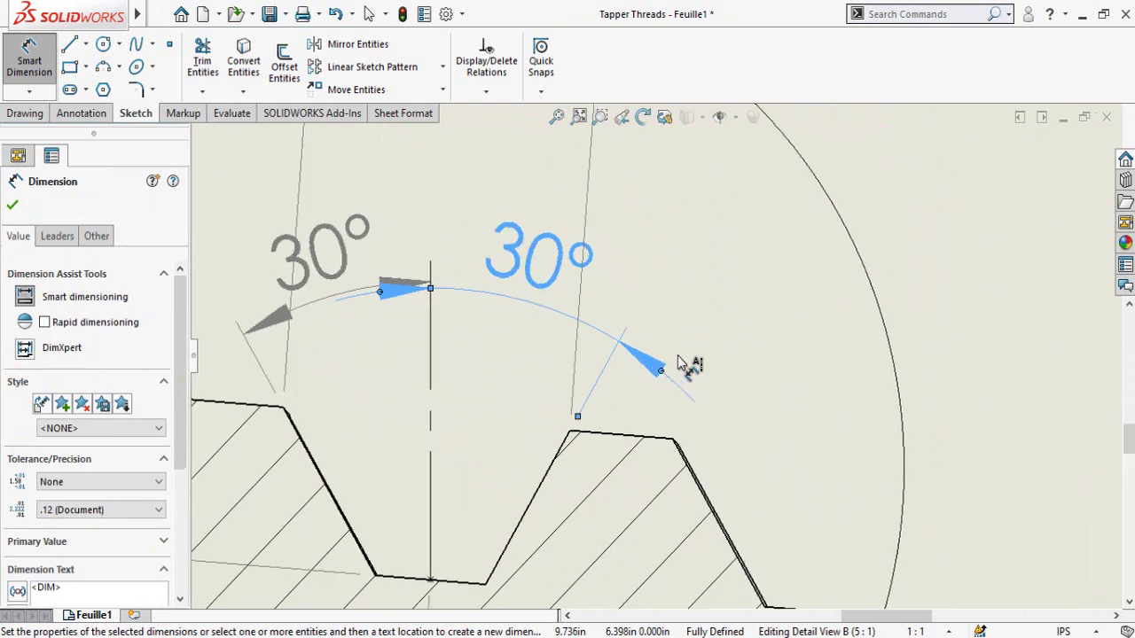
pyautogui.scroll(-4, 682, 380)
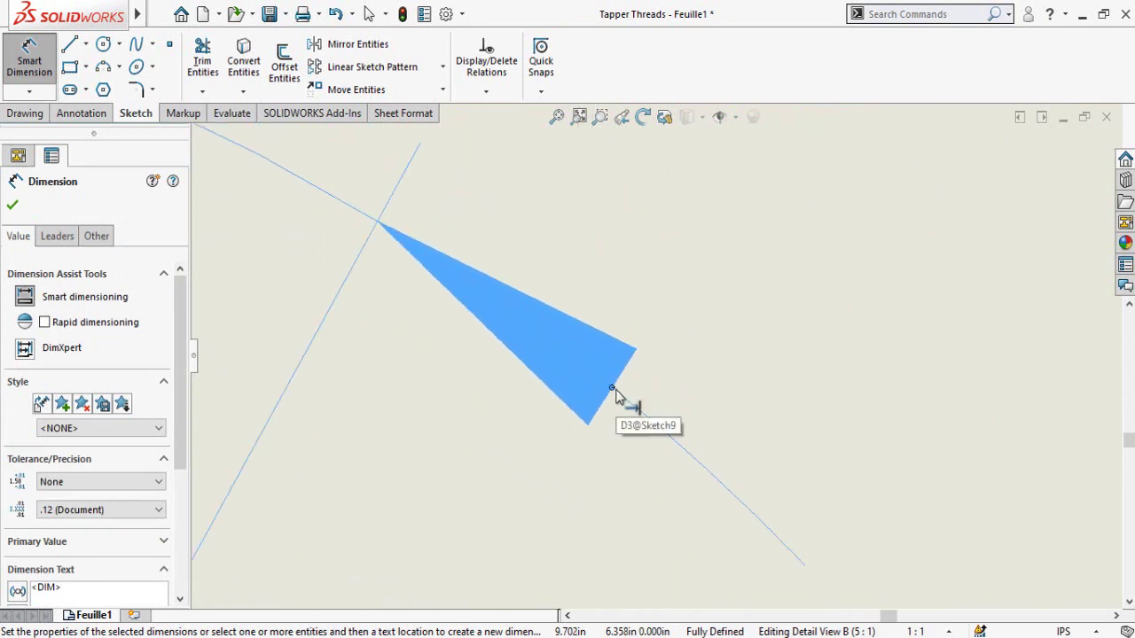
pyautogui.scroll(6, 616, 396)
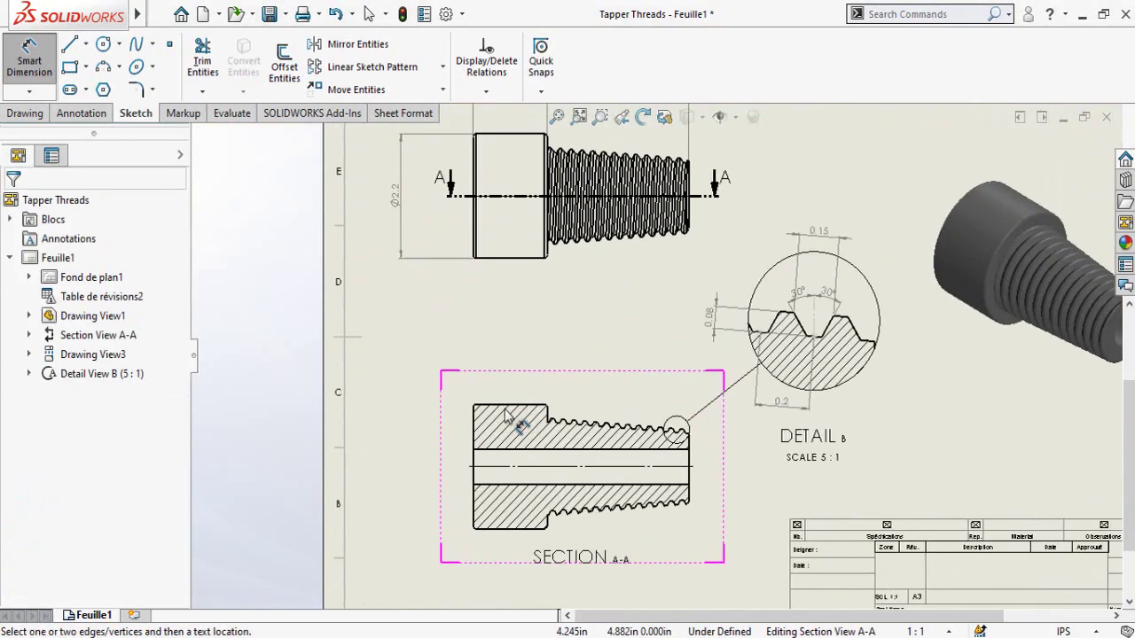
# Dimension the bore diameter between its two edges in Section View A-A, placed left of the part
pyautogui.scroll(-2, 508, 417)
pyautogui.scroll(-2, 515, 413)
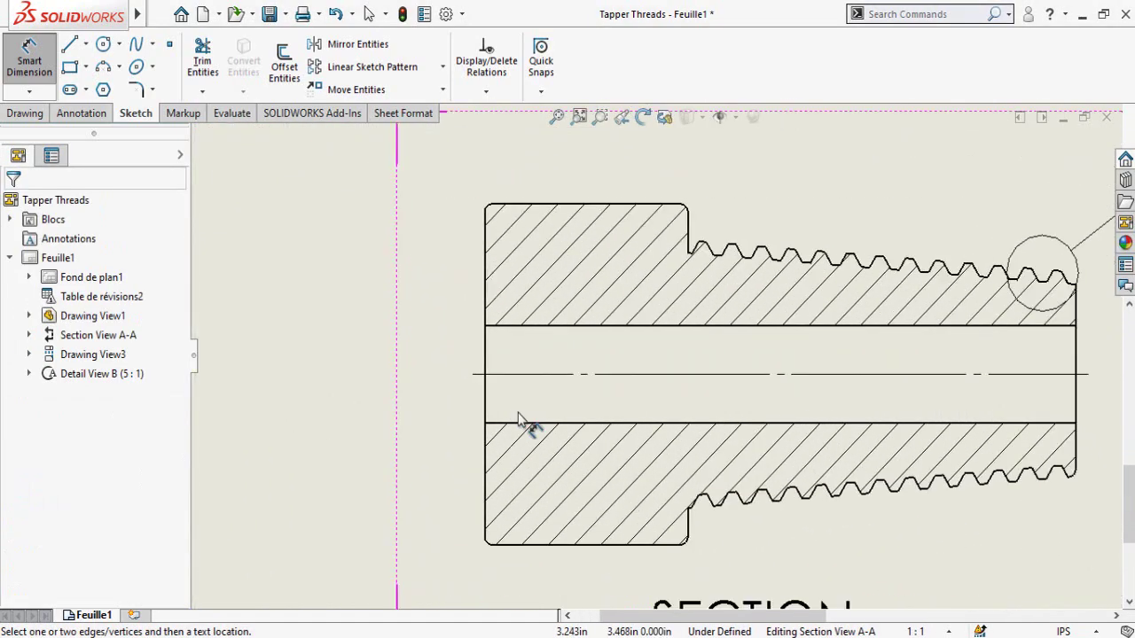
pyautogui.click(542, 425)
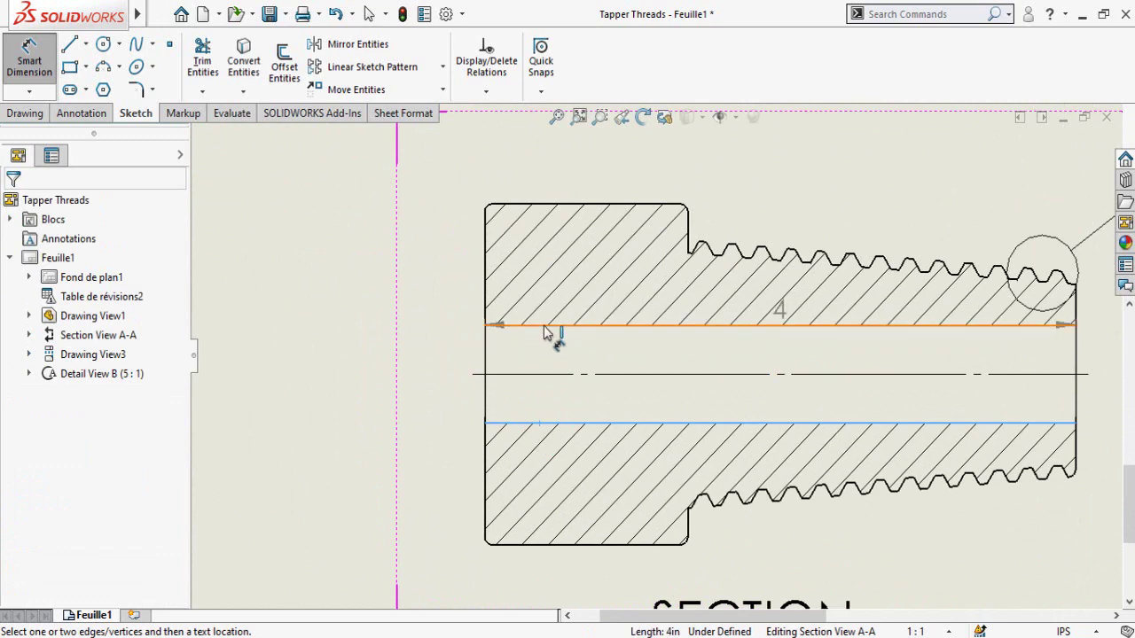
pyautogui.click(546, 327)
pyautogui.click(304, 444)
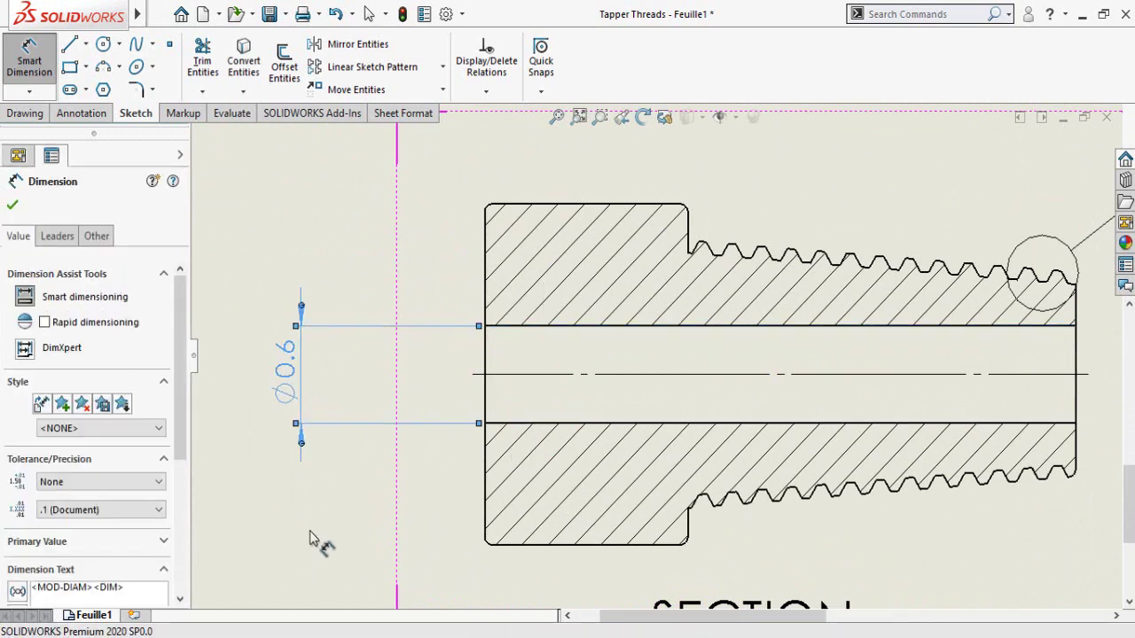
# Dimension the taper angle between a thread root edge and the centerline in Section View A-A, placed left of the part
pyautogui.scroll(-2, 656, 408)
pyautogui.scroll(-2, 657, 408)
pyautogui.click(711, 234)
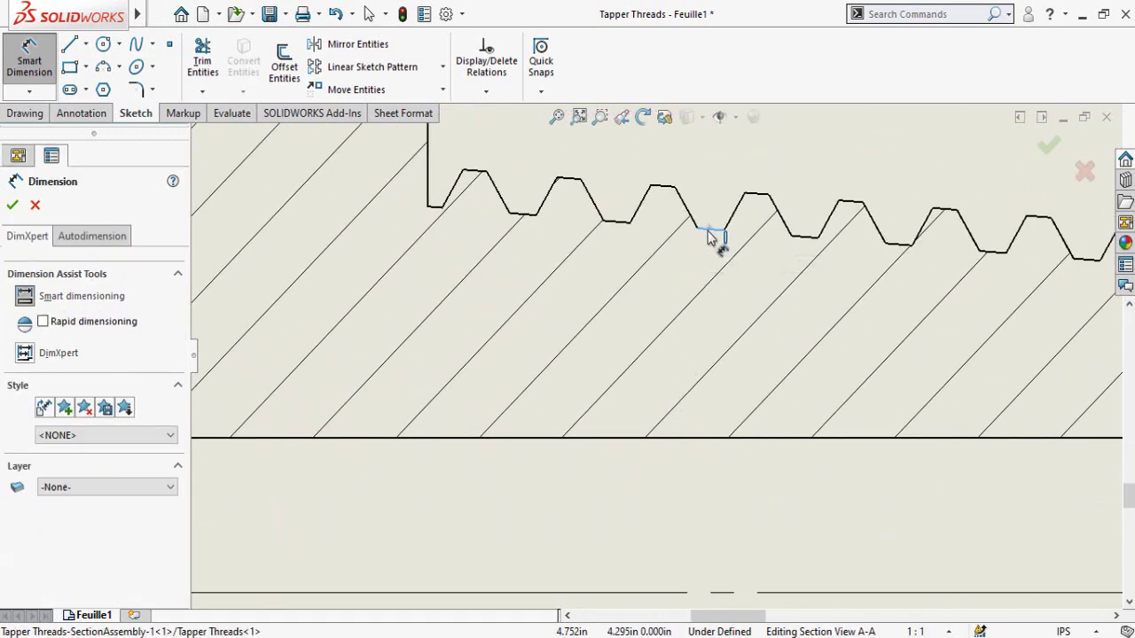
pyautogui.scroll(3, 653, 363)
pyautogui.click(657, 470)
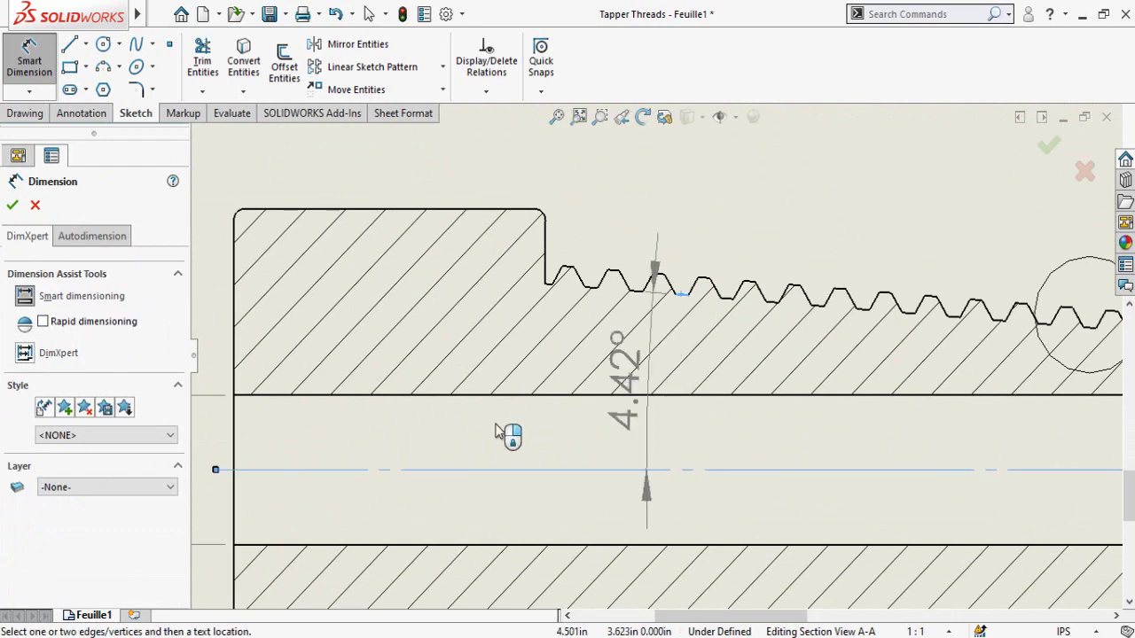
pyautogui.scroll(4, 506, 435)
pyautogui.click(328, 339)
pyautogui.press('Escape')
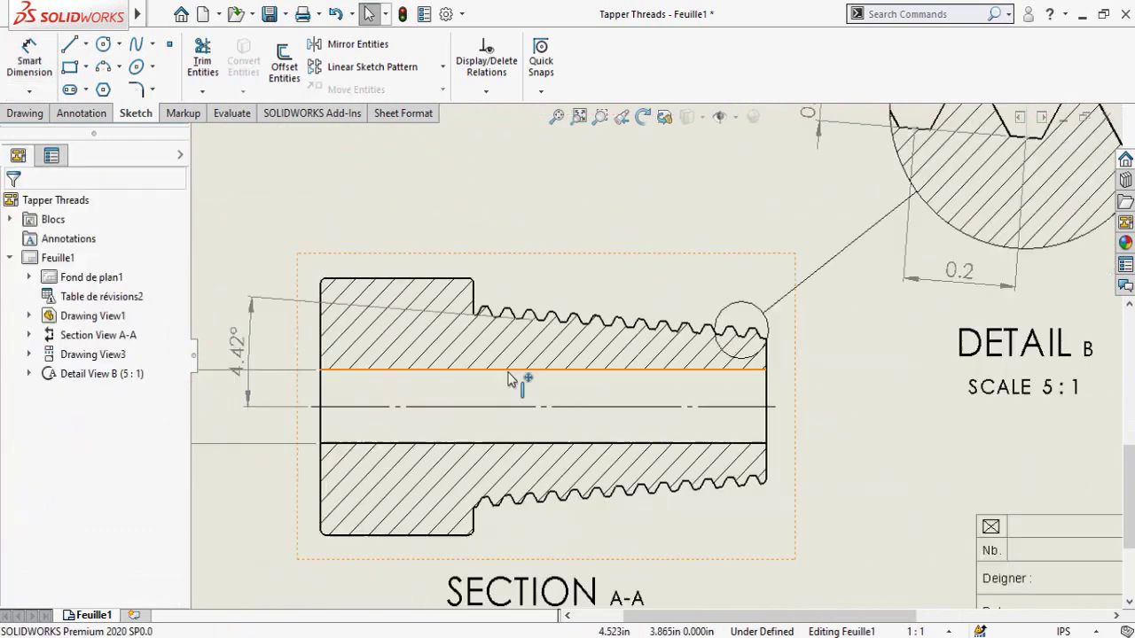
# Sketch four points in Section View A-A: beside the upper and lower shoulder edges and just beyond the upper and lower corners of the threaded end
pyautogui.scroll(-2, 507, 375)
pyautogui.moveTo(530, 415); pyautogui.dragTo(537, 339, button='middle')
pyautogui.scroll(-1, 518, 167)
pyautogui.scroll(2, 522, 170)
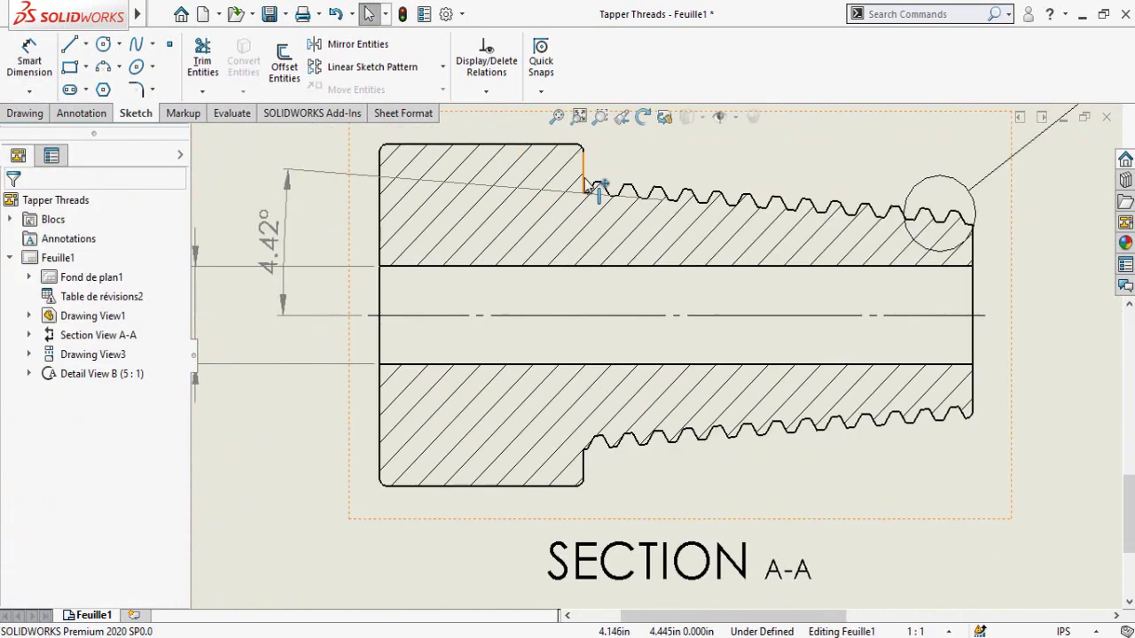
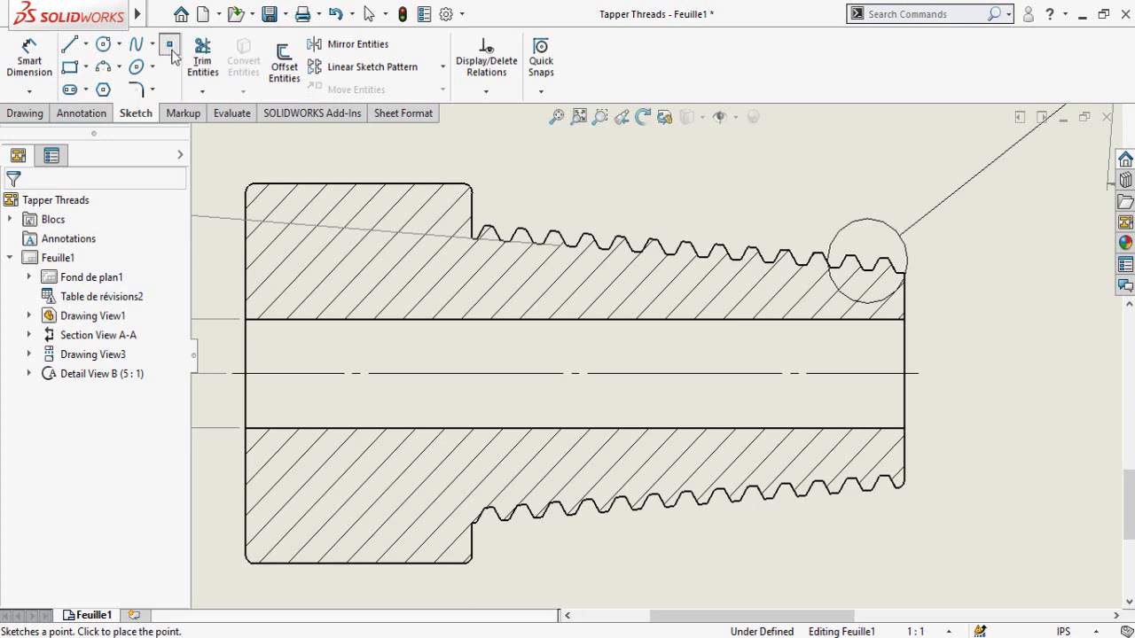
pyautogui.click(169, 44)
pyautogui.scroll(-6, 488, 254)
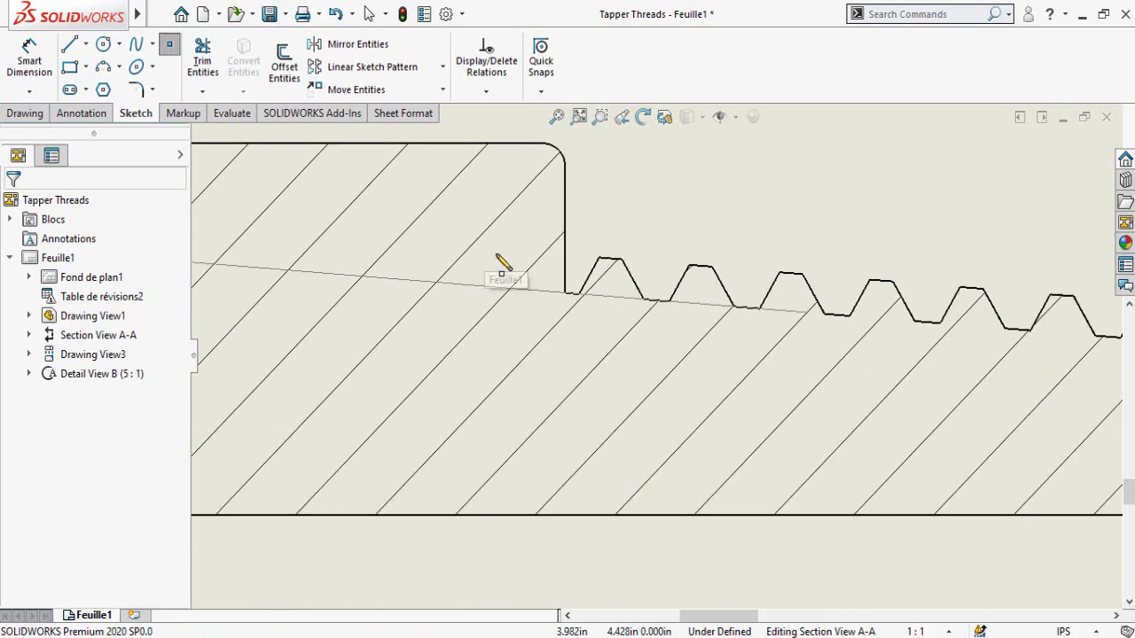
pyautogui.click(578, 261)
pyautogui.scroll(8, 632, 431)
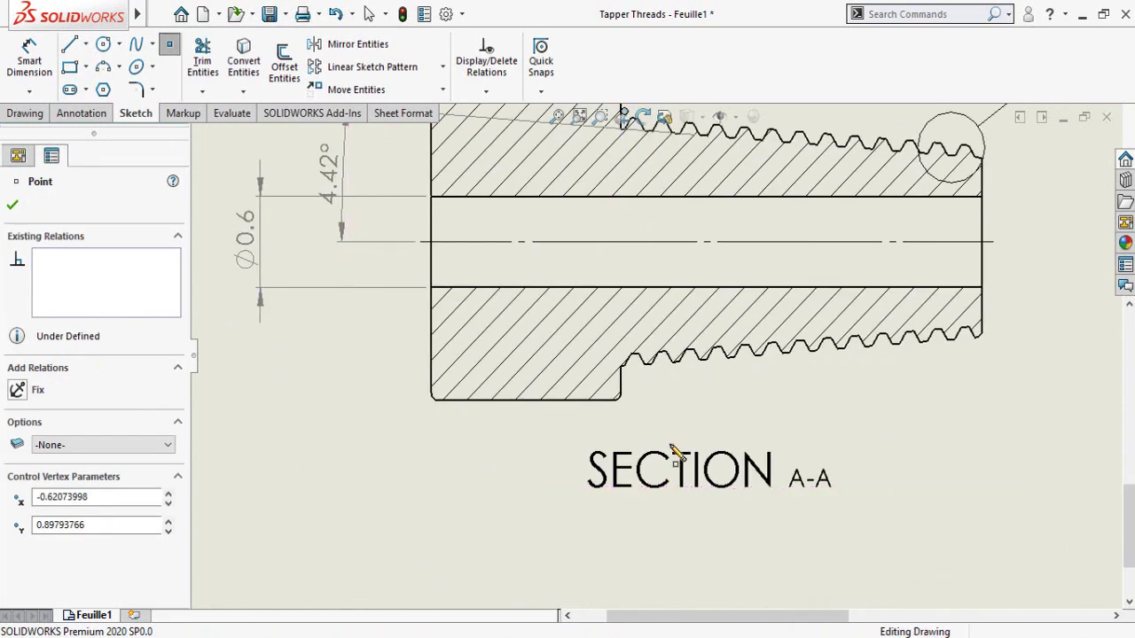
pyautogui.click(624, 377)
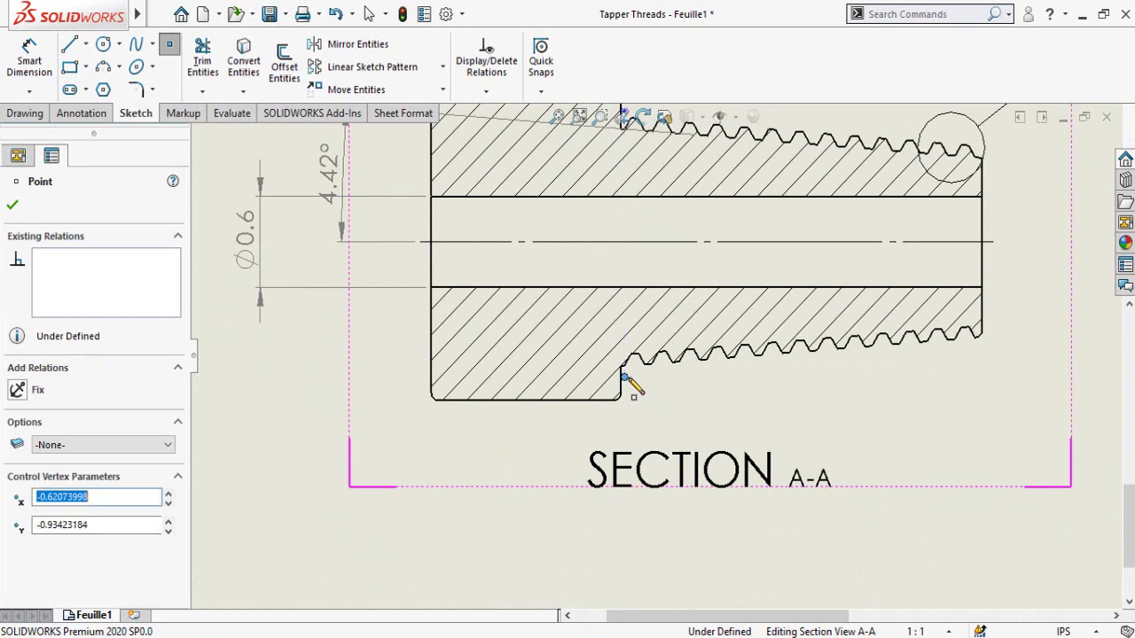
pyautogui.click(983, 338)
pyautogui.scroll(-4, 922, 266)
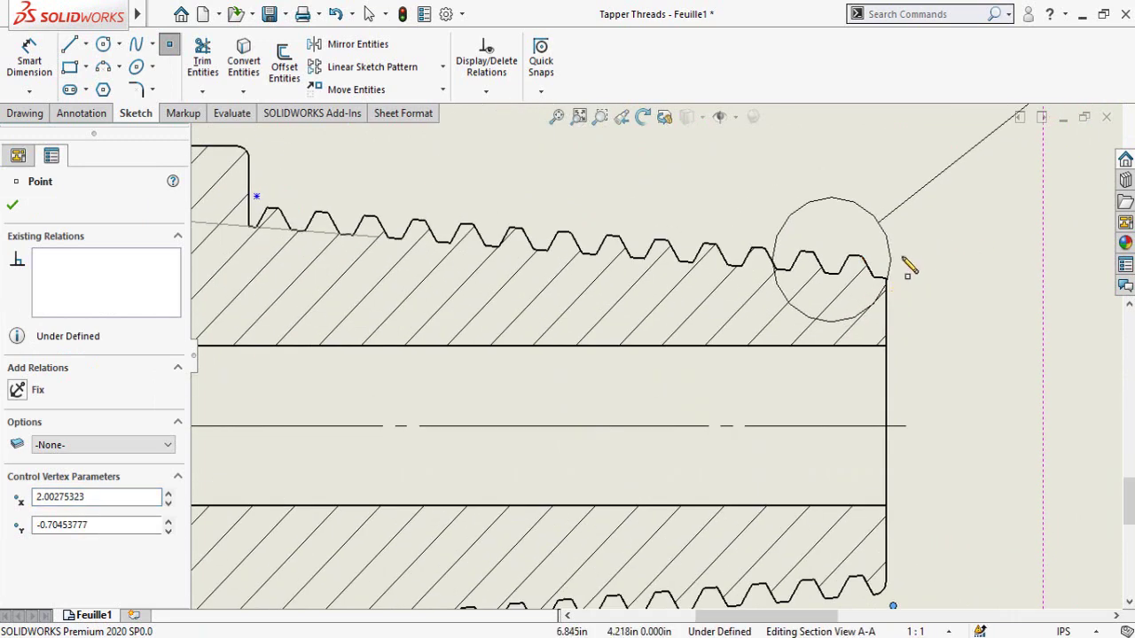
pyautogui.click(903, 257)
pyautogui.press('Escape')
# Make the sketch point beyond the upper threaded end coincident with the last thread crest edge
pyautogui.scroll(-4, 886, 293)
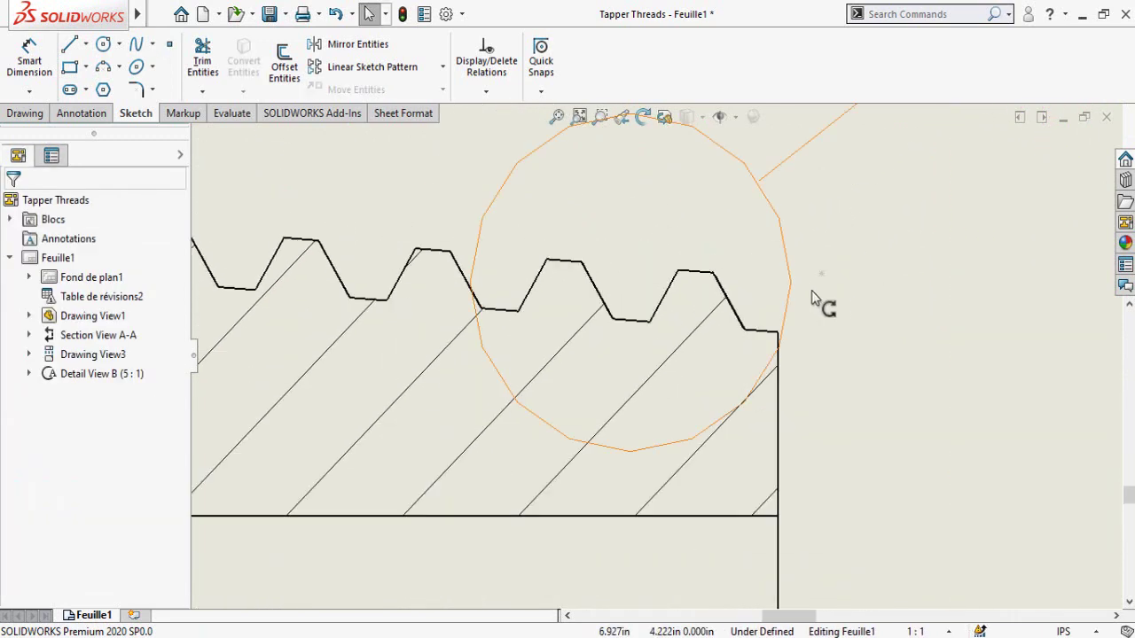
pyautogui.click(702, 273)
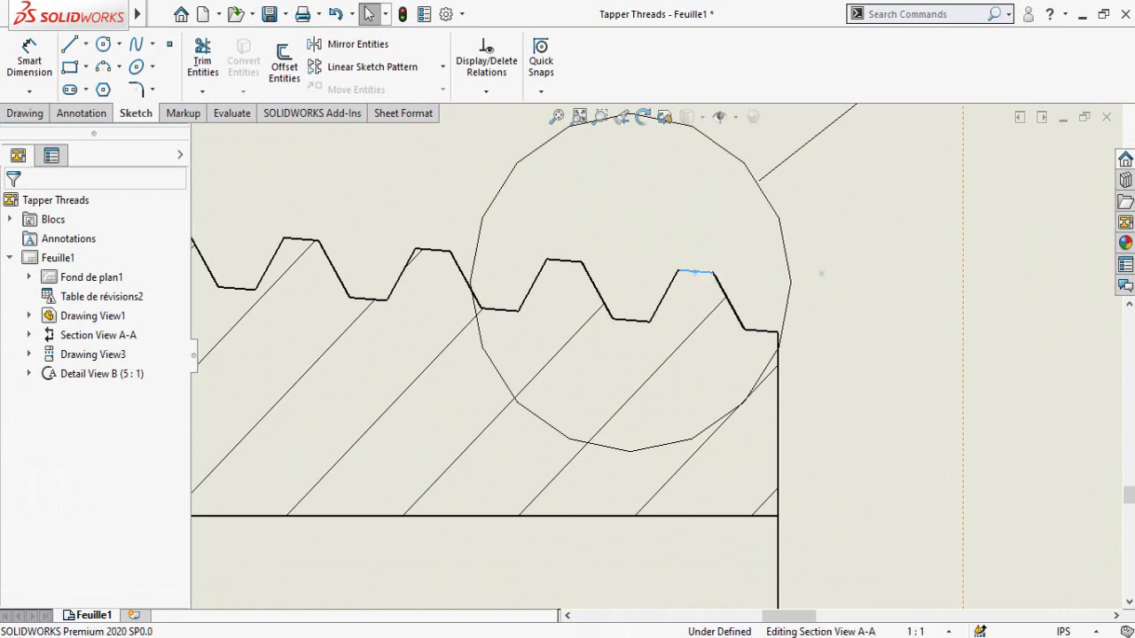
pyautogui.keyDown('ctrl'); pyautogui.click(822, 276); pyautogui.keyUp('ctrl')
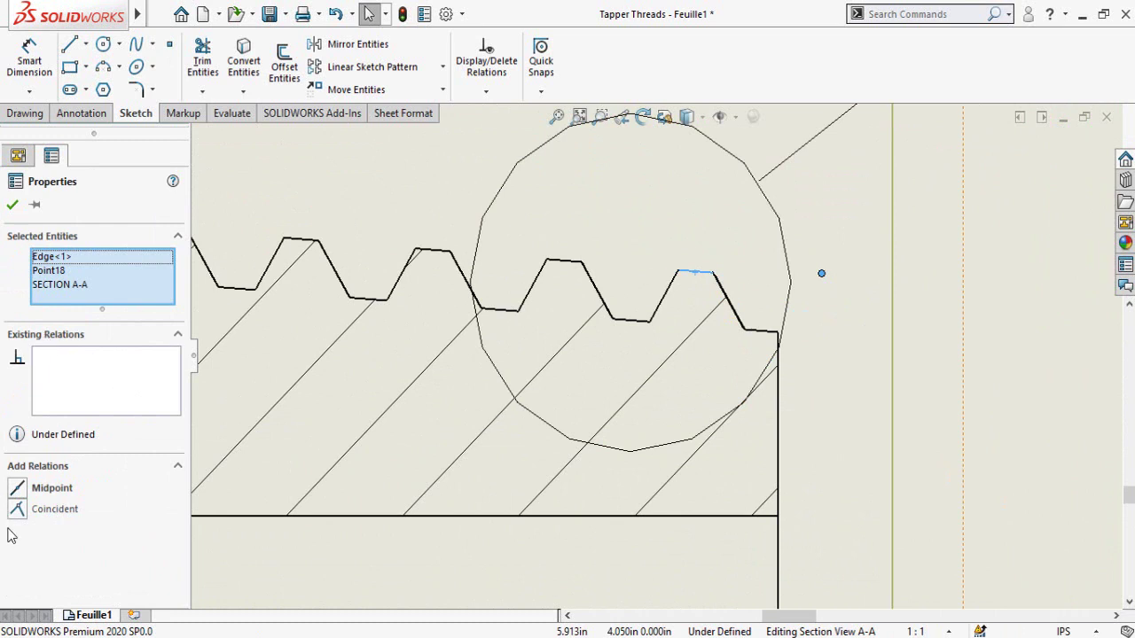
pyautogui.click(18, 512)
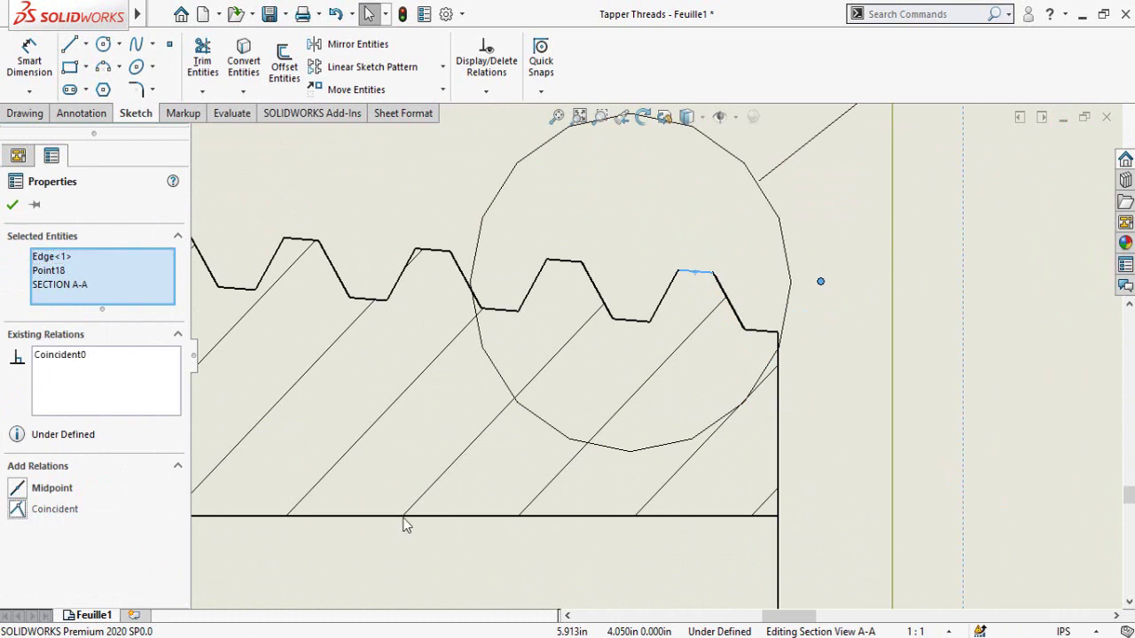
pyautogui.click(867, 367)
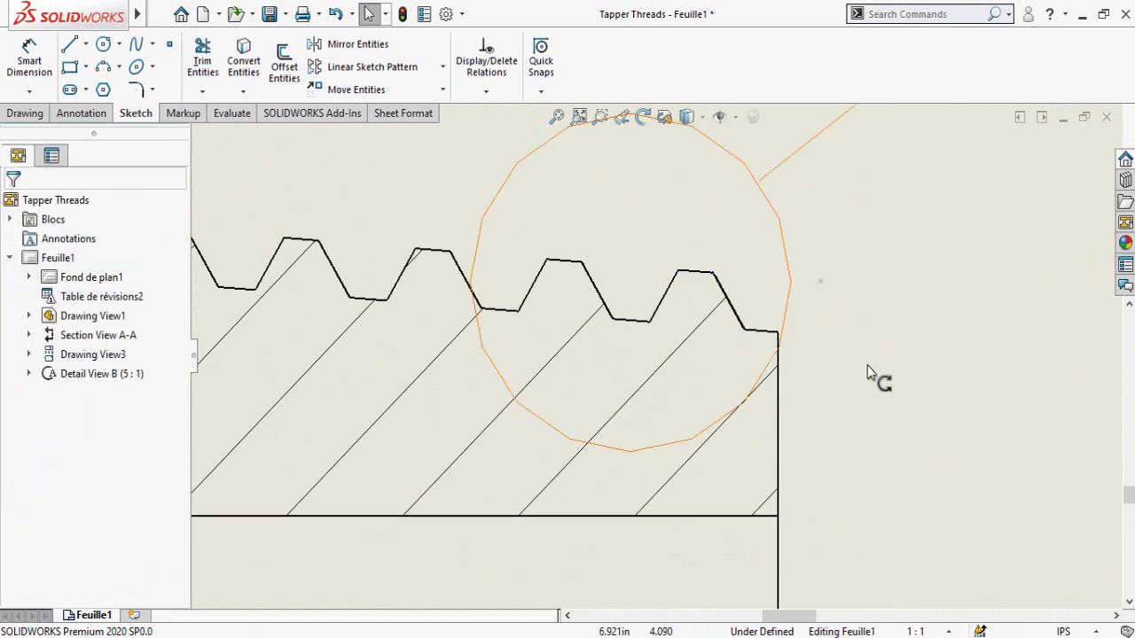
# Make the same upper sketch point coincident with the vertical end face edge of the threaded part
pyautogui.click(780, 398)
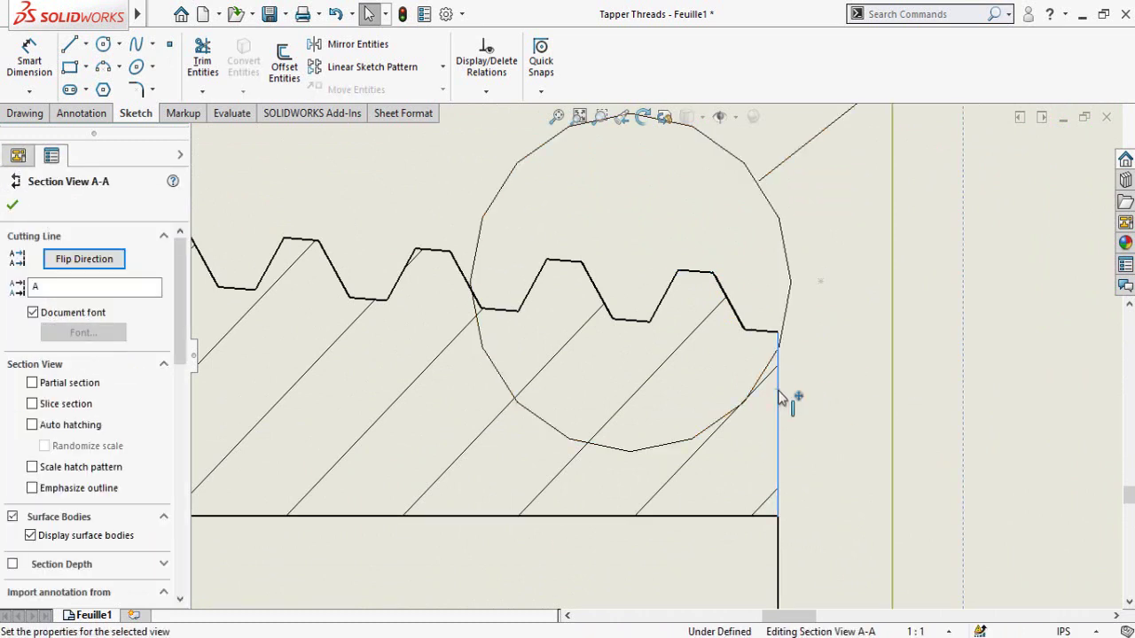
pyautogui.click(820, 285)
pyautogui.keyDown('ctrl'); pyautogui.click(731, 337); pyautogui.keyUp('ctrl')
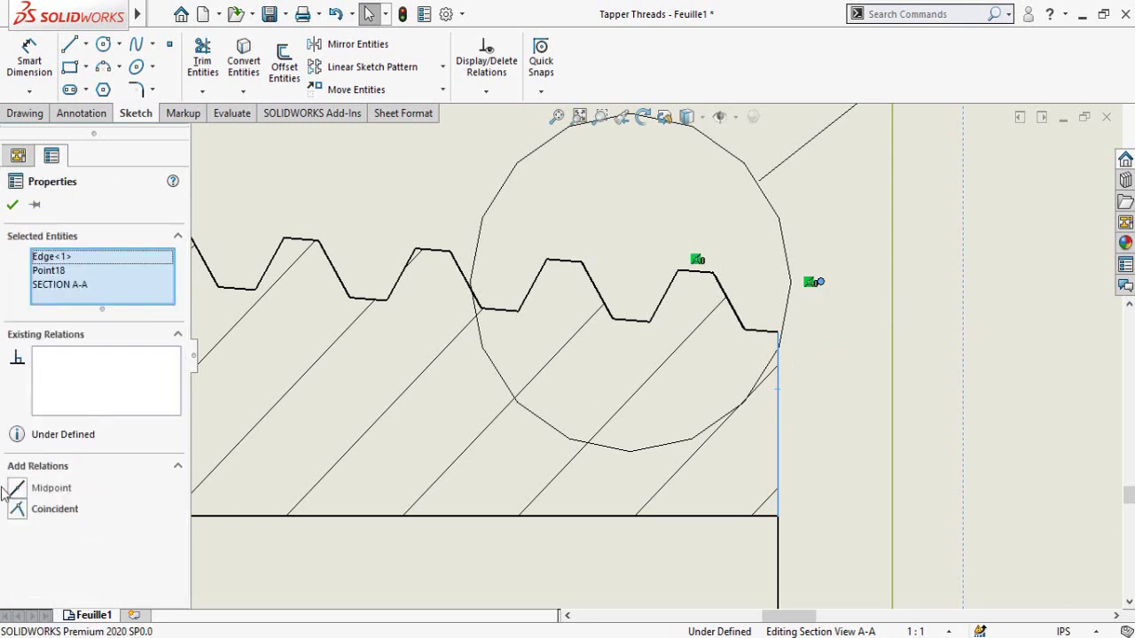
pyautogui.click(17, 509)
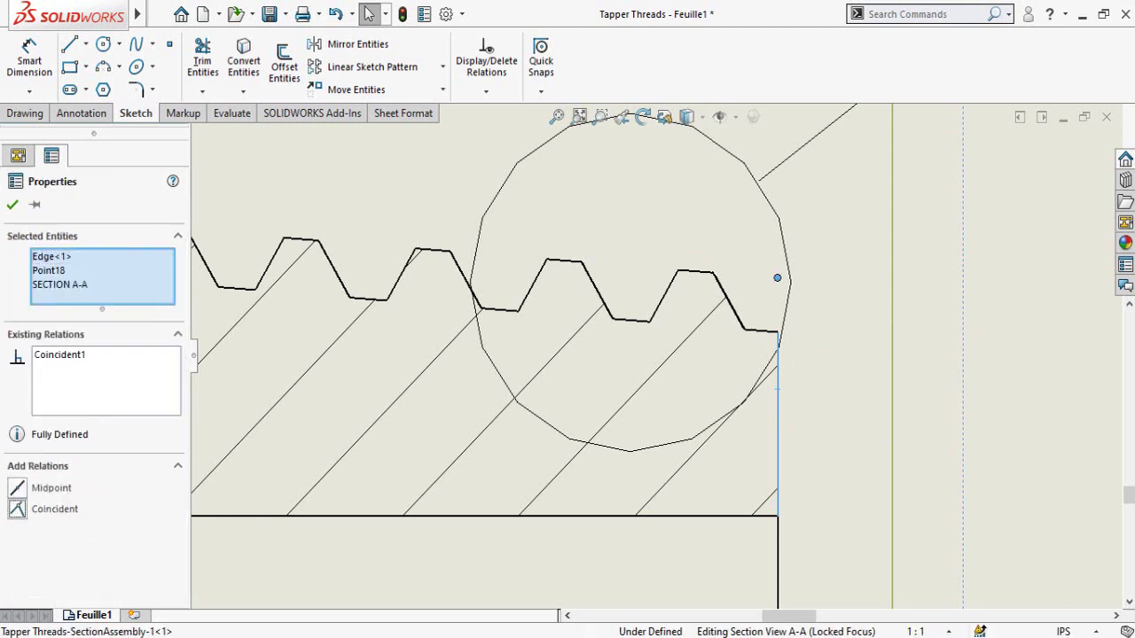
# Make the sketch point beyond the lower threaded end in Section View A-A coincident with the last flat thread crest edge
pyautogui.scroll(3, 901, 484)
pyautogui.moveTo(781, 326); pyautogui.dragTo(823, 108, button='middle')
pyautogui.scroll(-2, 787, 442)
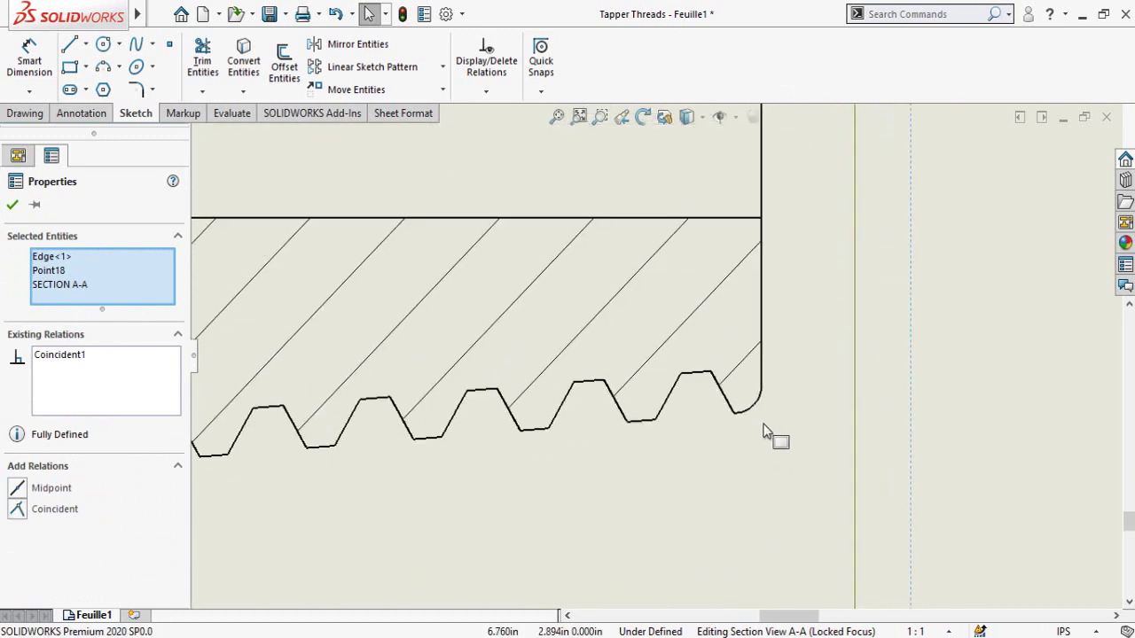
pyautogui.scroll(-2, 766, 431)
pyautogui.click(752, 429)
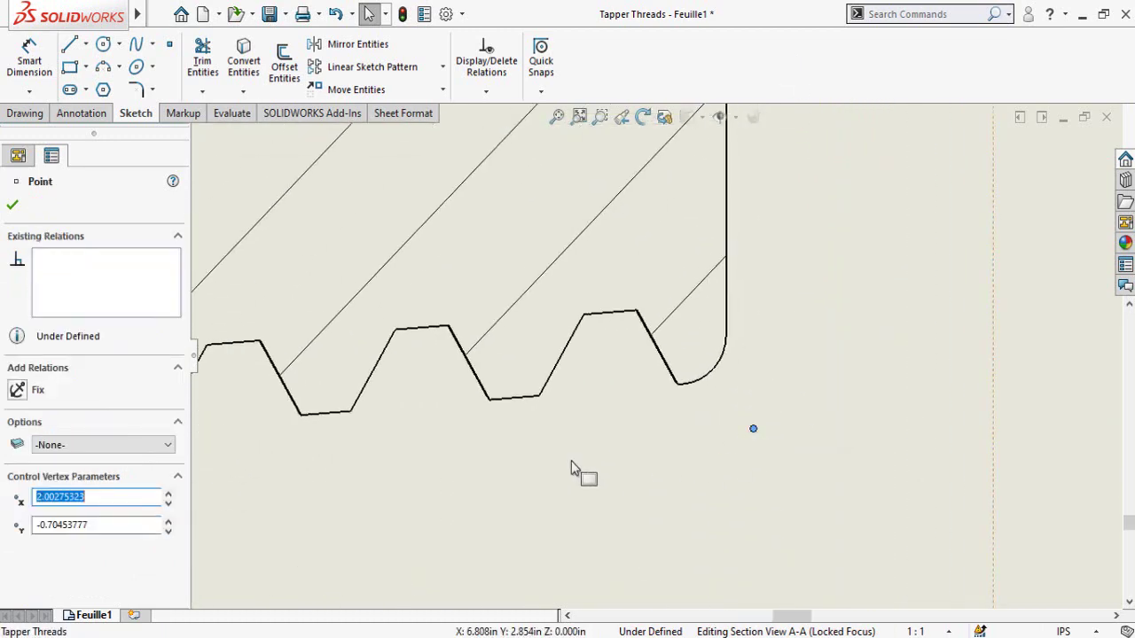
pyautogui.keyDown('ctrl'); pyautogui.click(514, 397); pyautogui.keyUp('ctrl')
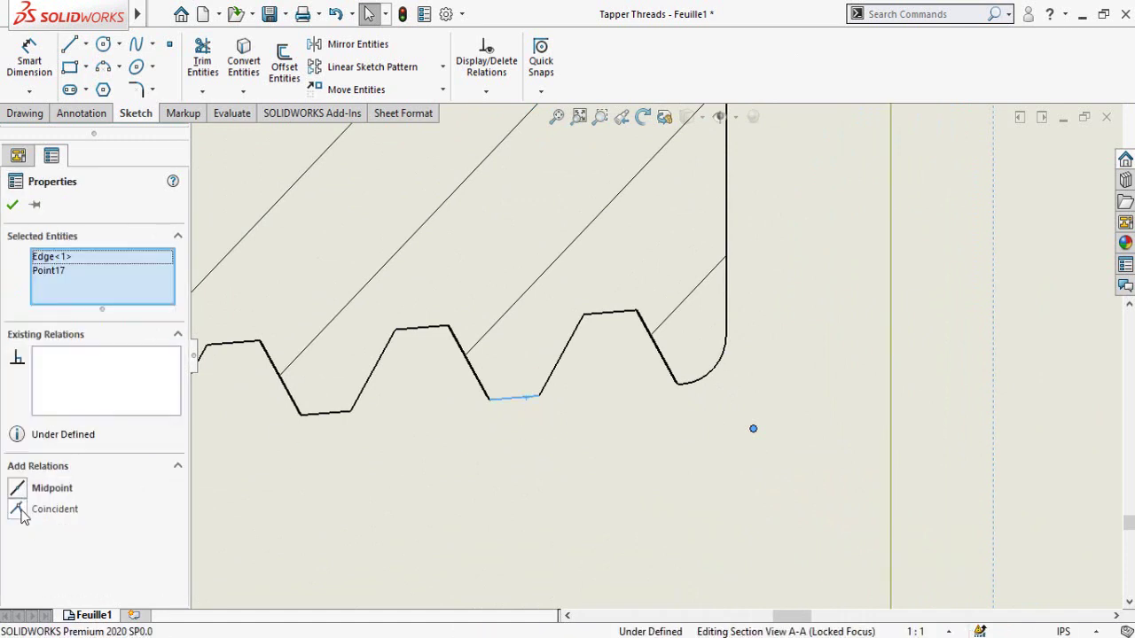
pyautogui.click(19, 514)
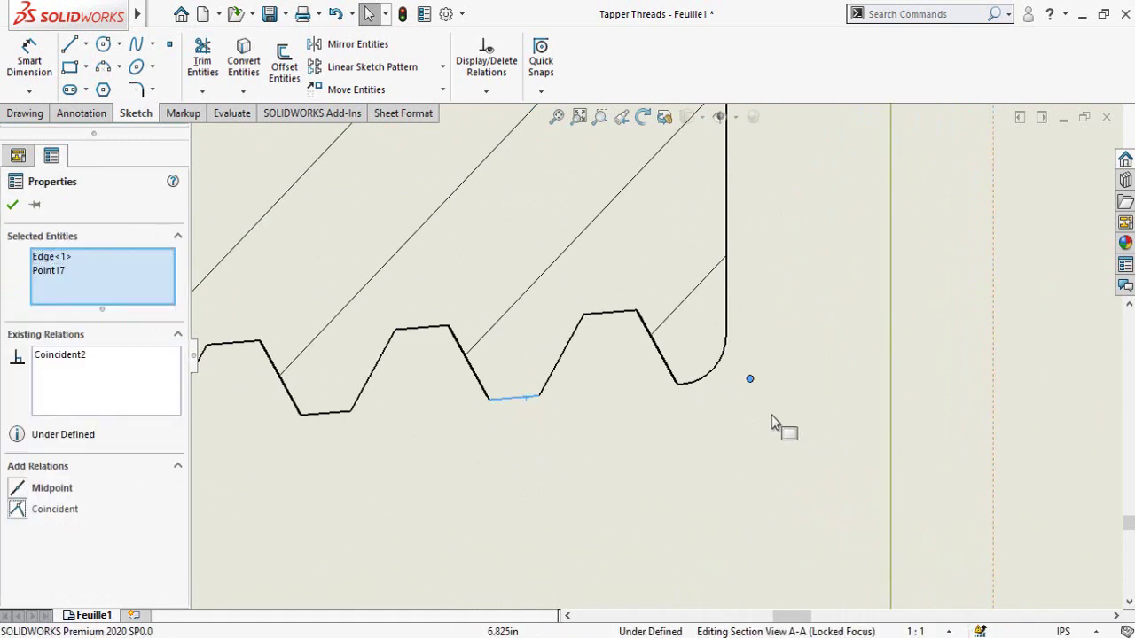
# Make the same lower end sketch point coincident with the vertical end face edge of the threaded part
pyautogui.click(983, 398)
pyautogui.click(730, 308)
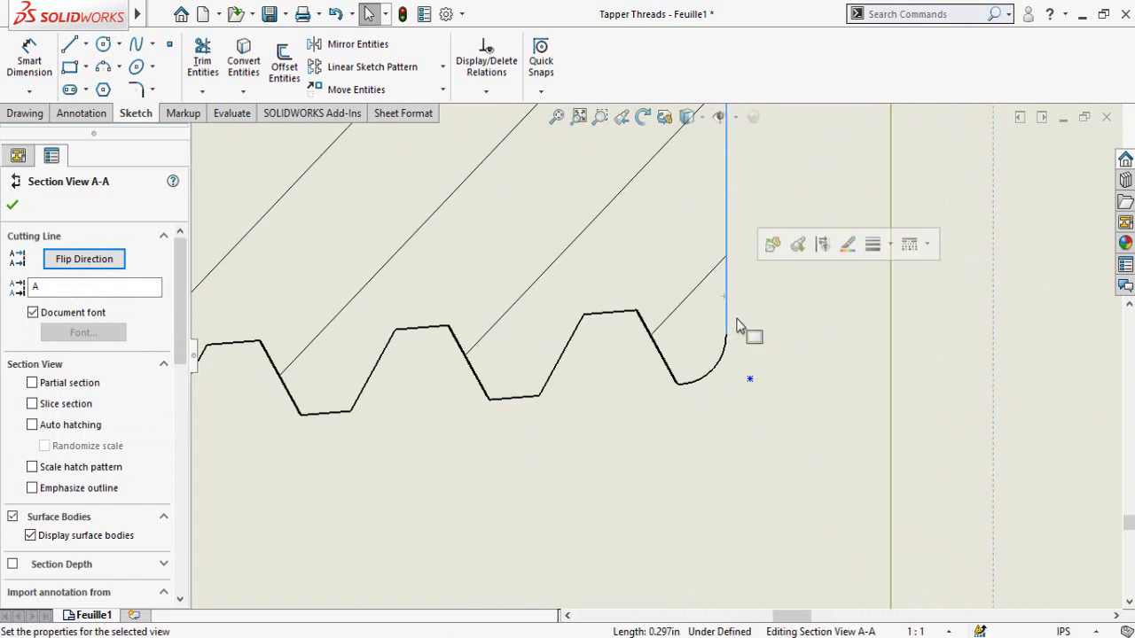
pyautogui.click(749, 379)
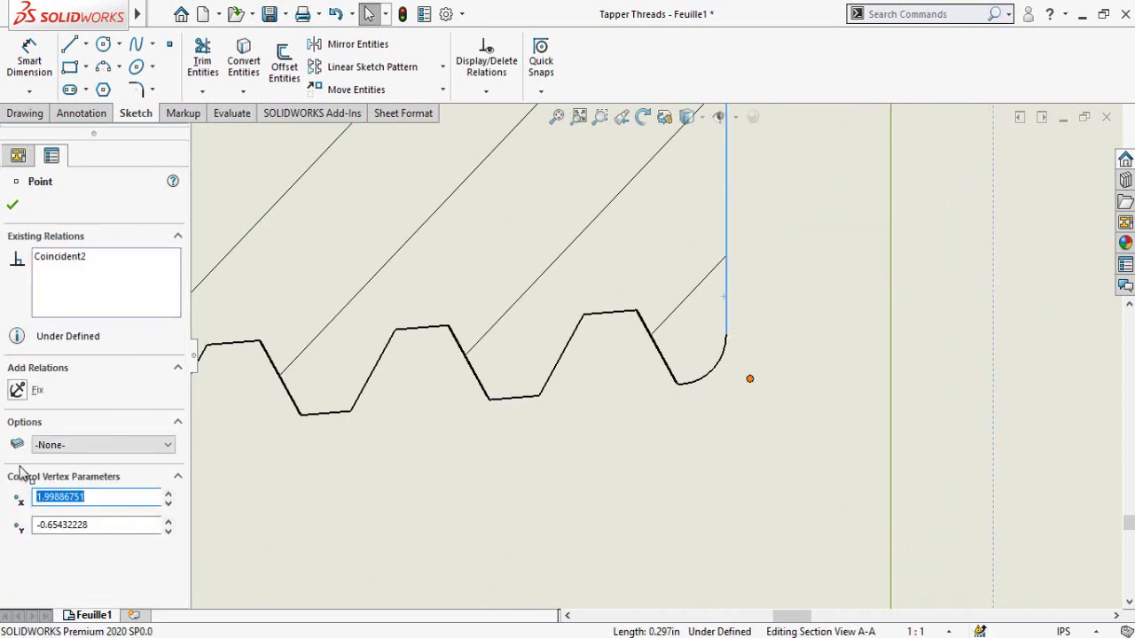
pyautogui.click(18, 510)
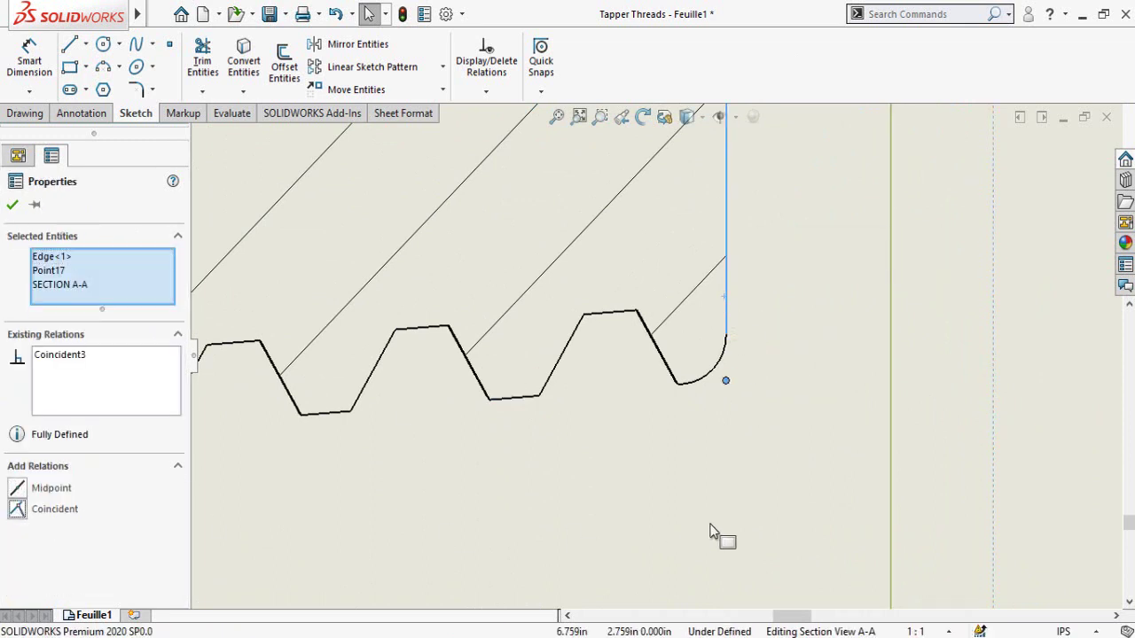
pyautogui.doubleClick(1020, 441)
# Make the sketch point beside the upper shoulder coincident with the first thread crest edge
pyautogui.scroll(7, 957, 494)
pyautogui.scroll(3, 660, 417)
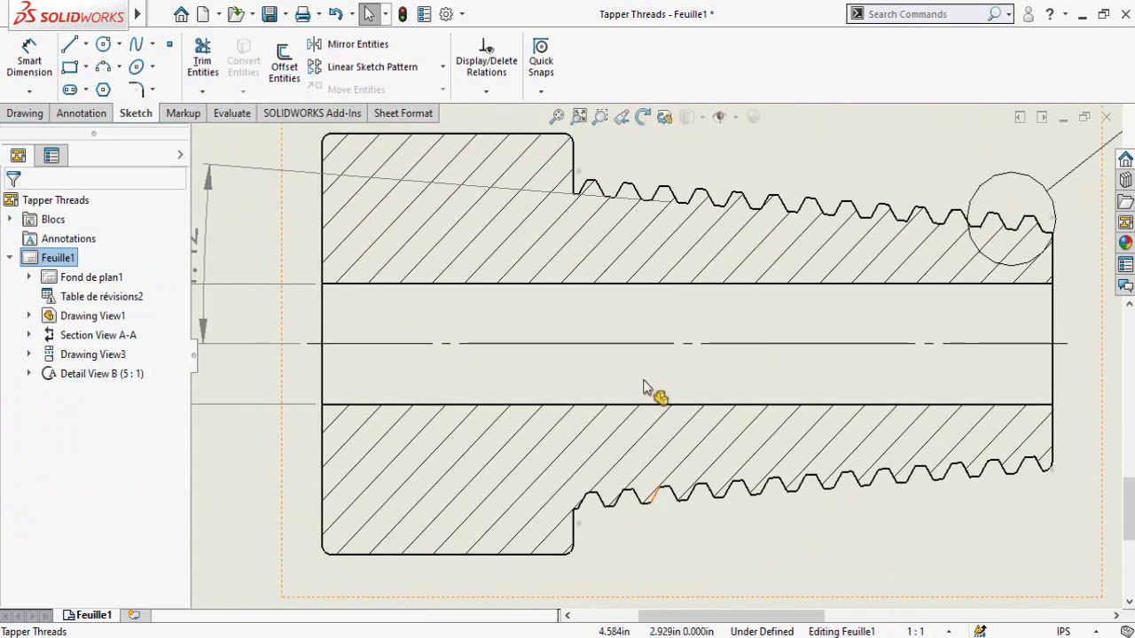
pyautogui.scroll(-6, 633, 189)
pyautogui.scroll(-3, 535, 301)
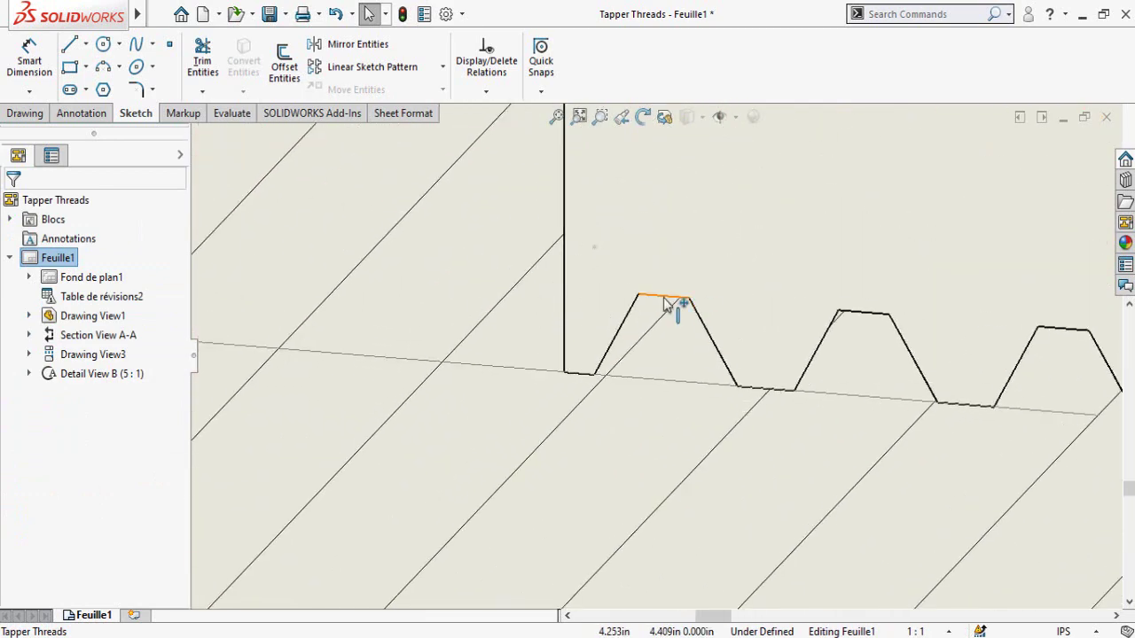
pyautogui.click(658, 299)
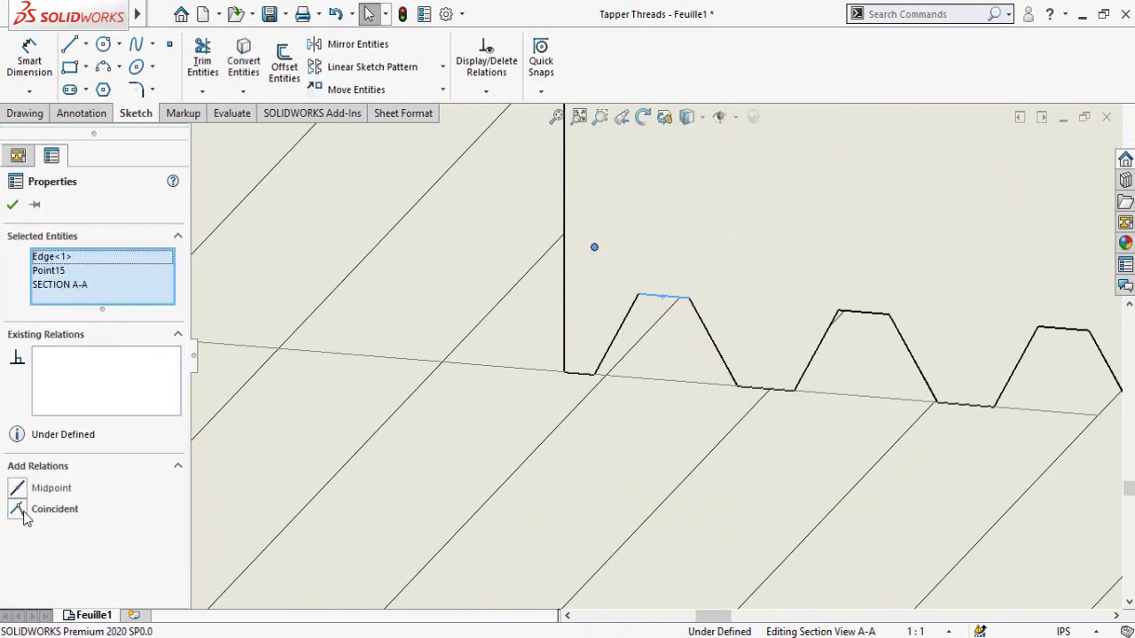
pyautogui.click(18, 510)
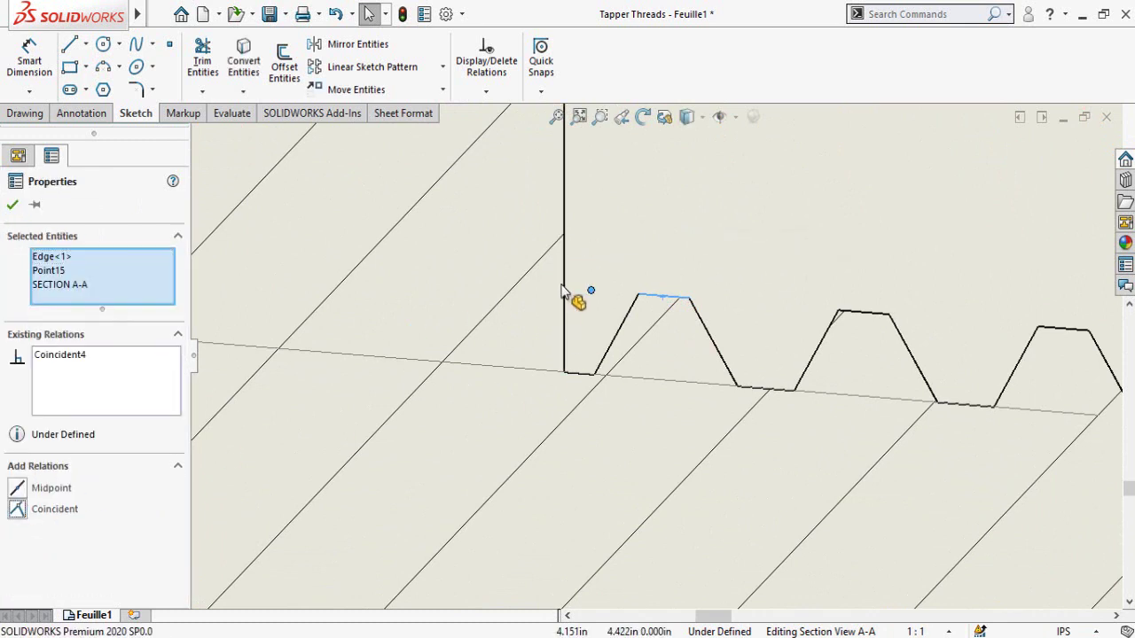
# Make the same upper shoulder sketch point coincident with the vertical shoulder edge
pyautogui.click(591, 303)
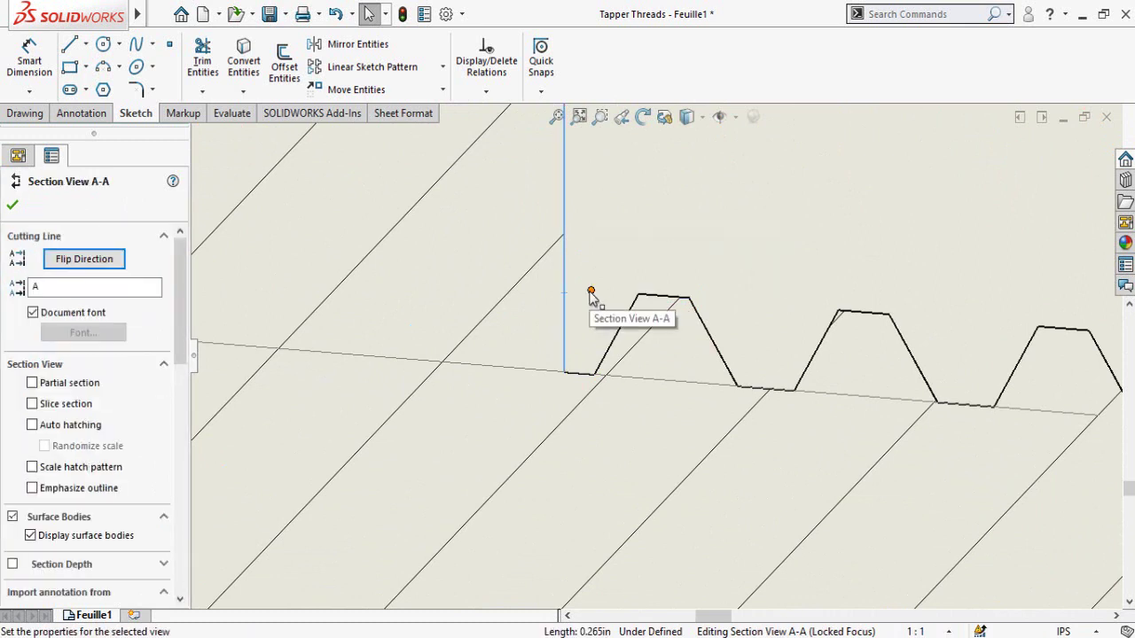
pyautogui.click(591, 290)
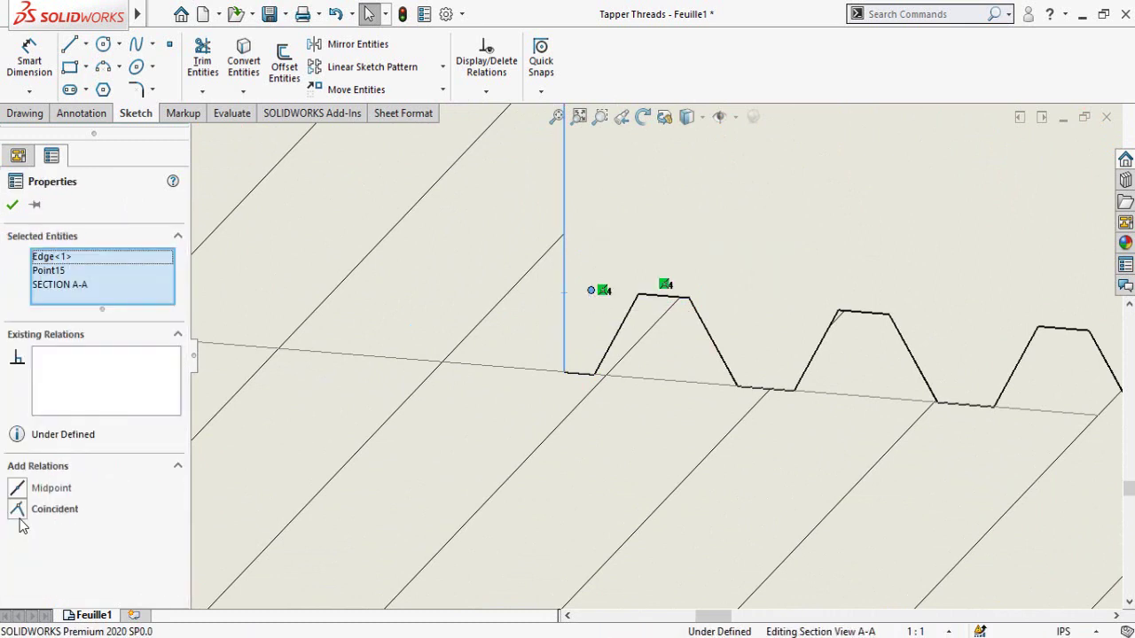
pyautogui.click(18, 509)
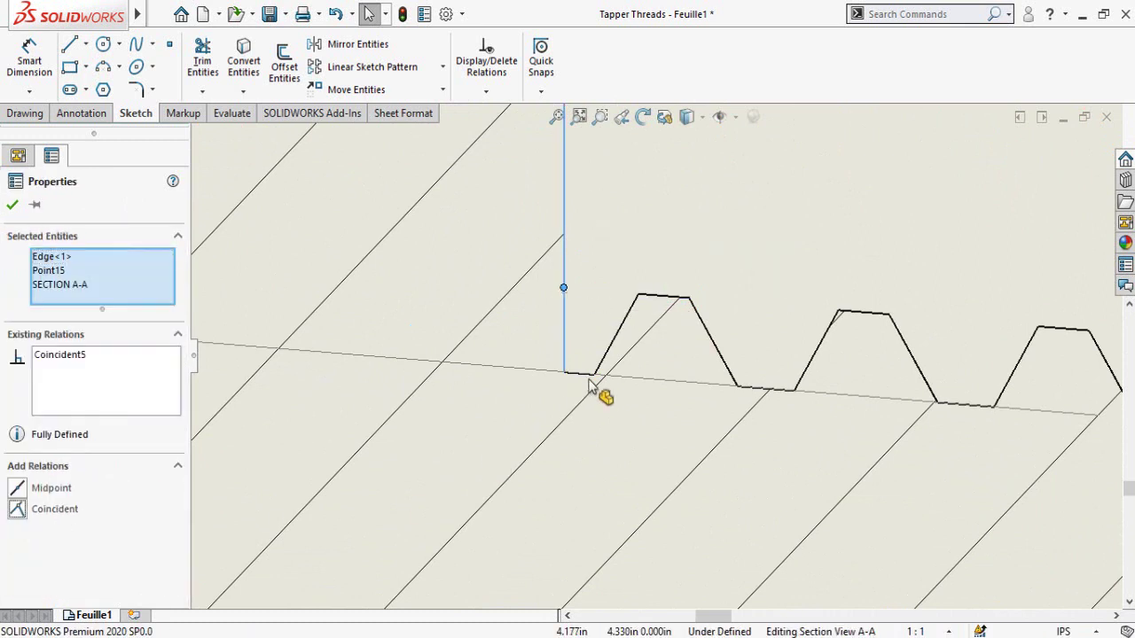
# Make the sketch point beside the lower shoulder coincident with the first full thread crest edge
pyautogui.scroll(5, 620, 443)
pyautogui.moveTo(621, 435); pyautogui.dragTo(618, 75, button='middle')
pyautogui.scroll(-5, 639, 484)
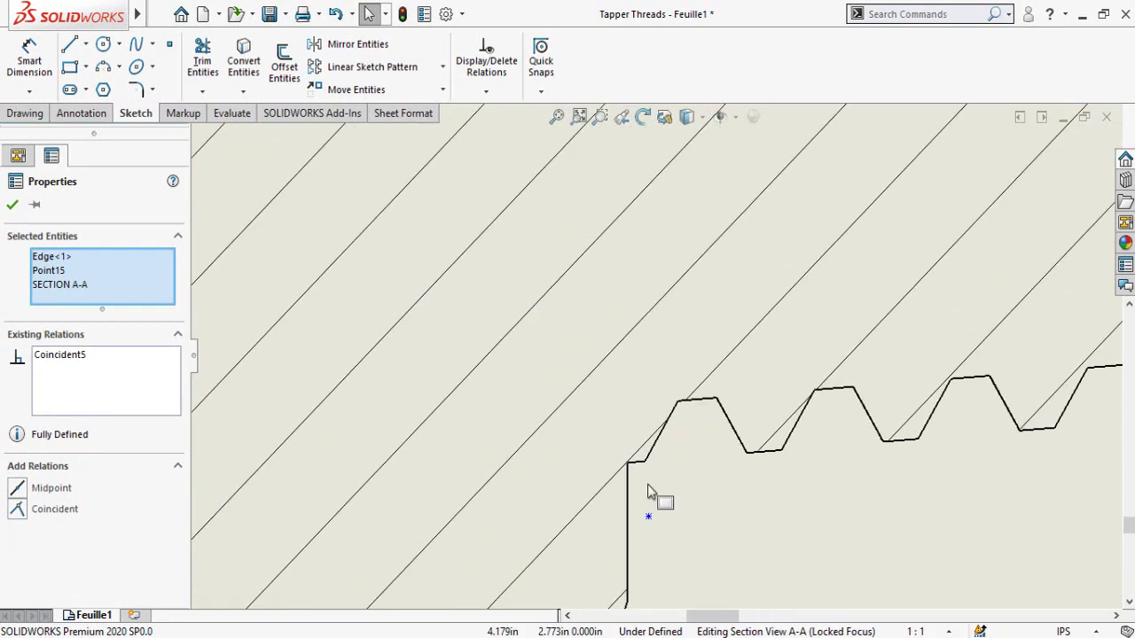
pyautogui.click(637, 502)
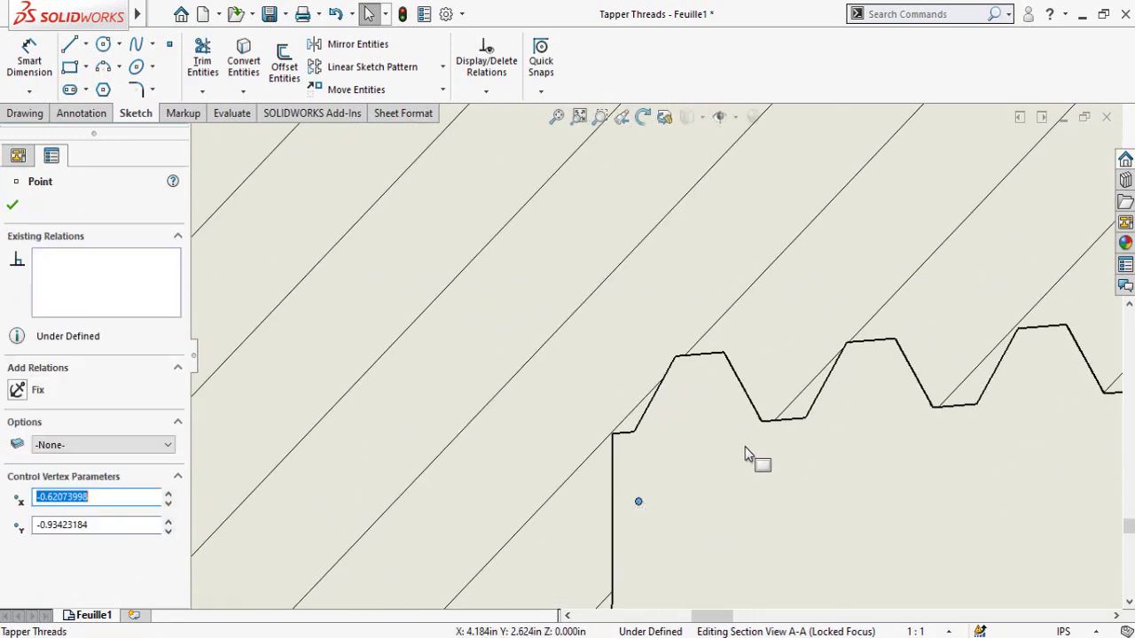
pyautogui.keyDown('ctrl'); pyautogui.click(789, 427); pyautogui.keyUp('ctrl')
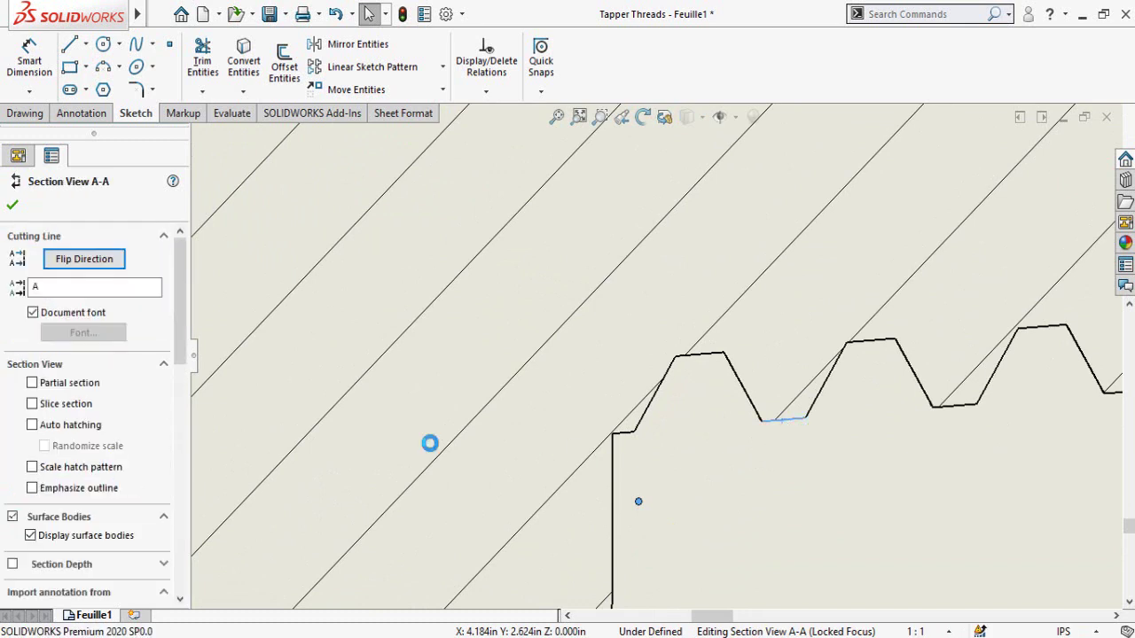
pyautogui.click(28, 514)
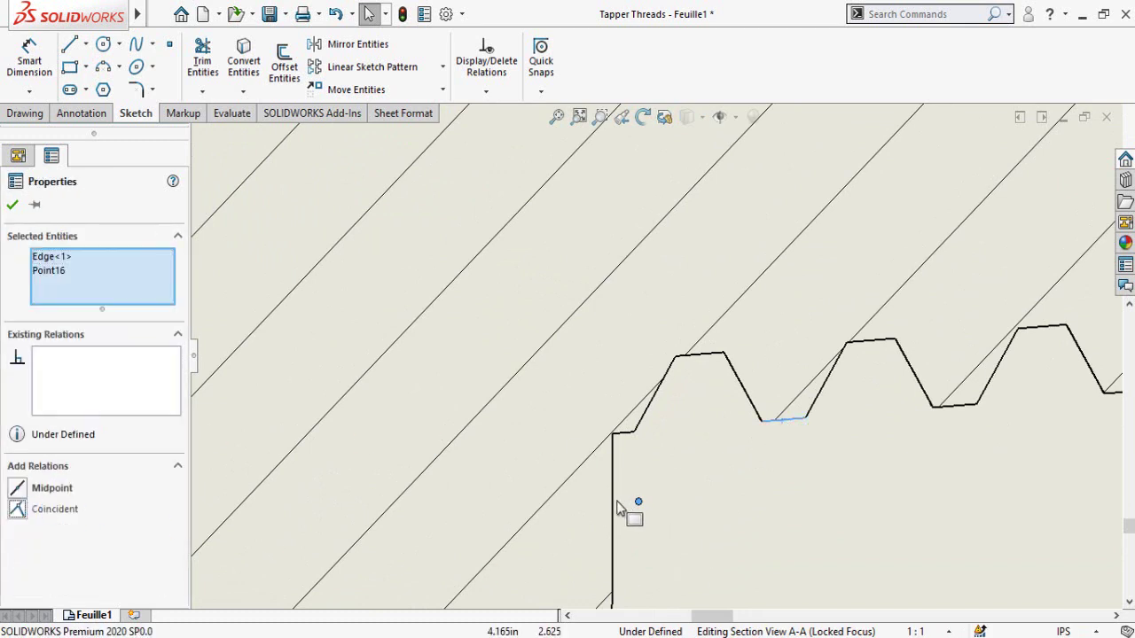
# Make the same lower shoulder sketch point coincident with the vertical edge of the lower shoulder
pyautogui.click(612, 493)
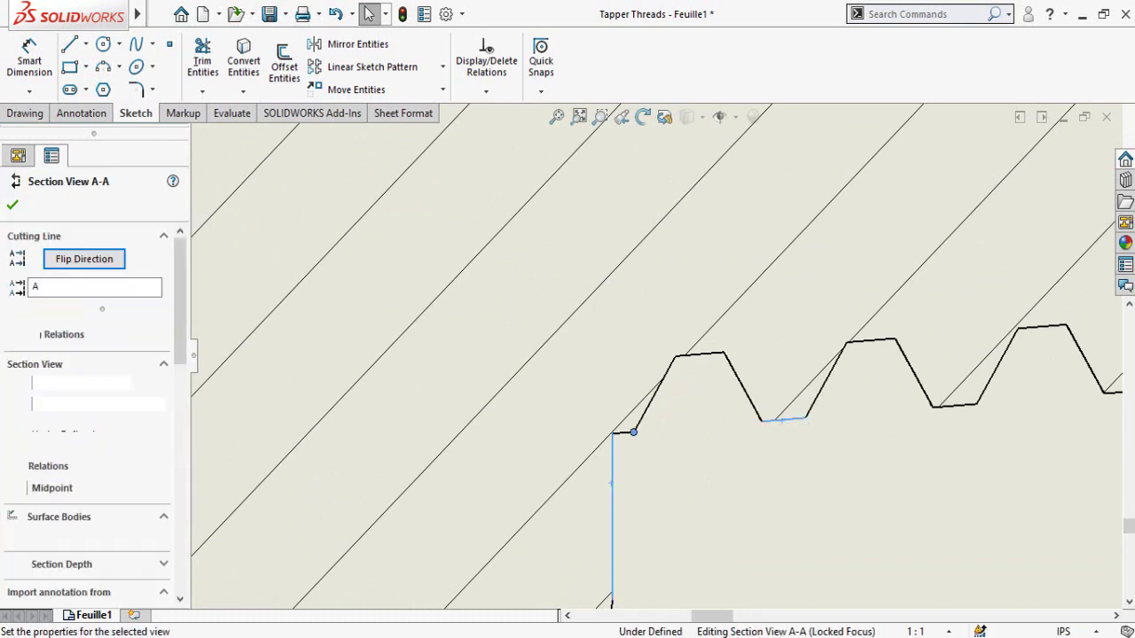
pyautogui.click(633, 436)
pyautogui.hotkey('ctrl', 'z')
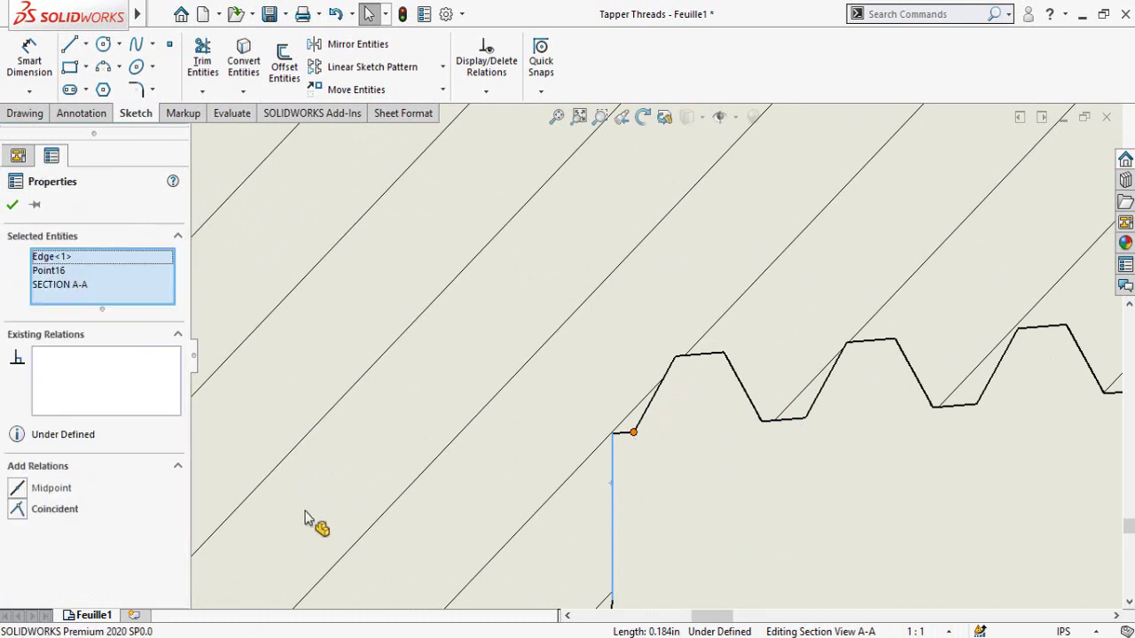
pyautogui.click(17, 511)
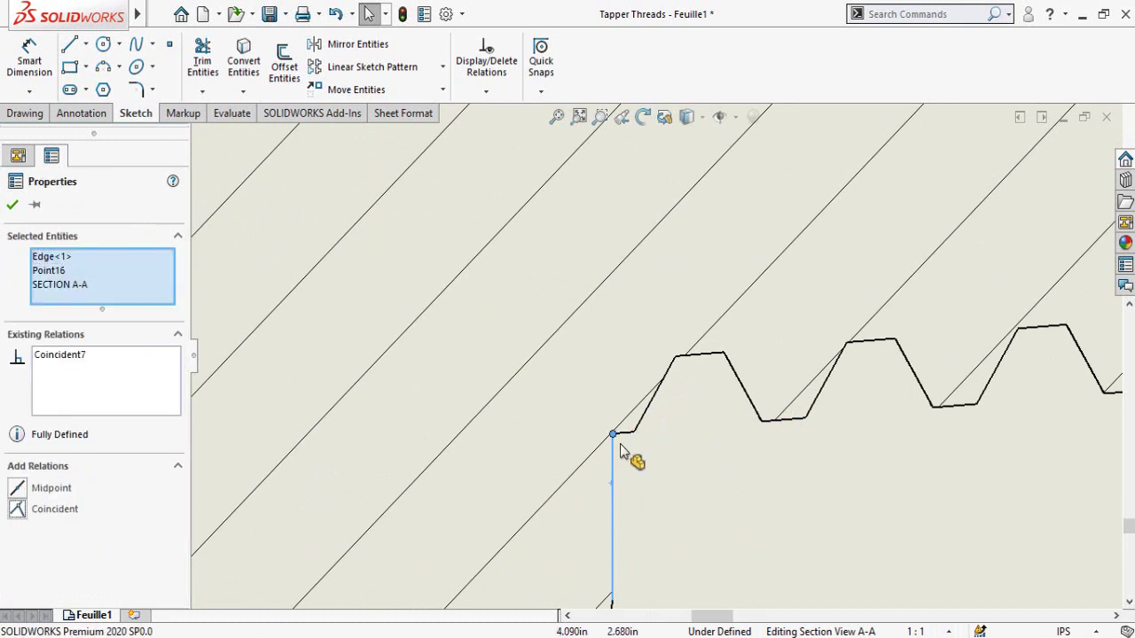
pyautogui.press('Escape')
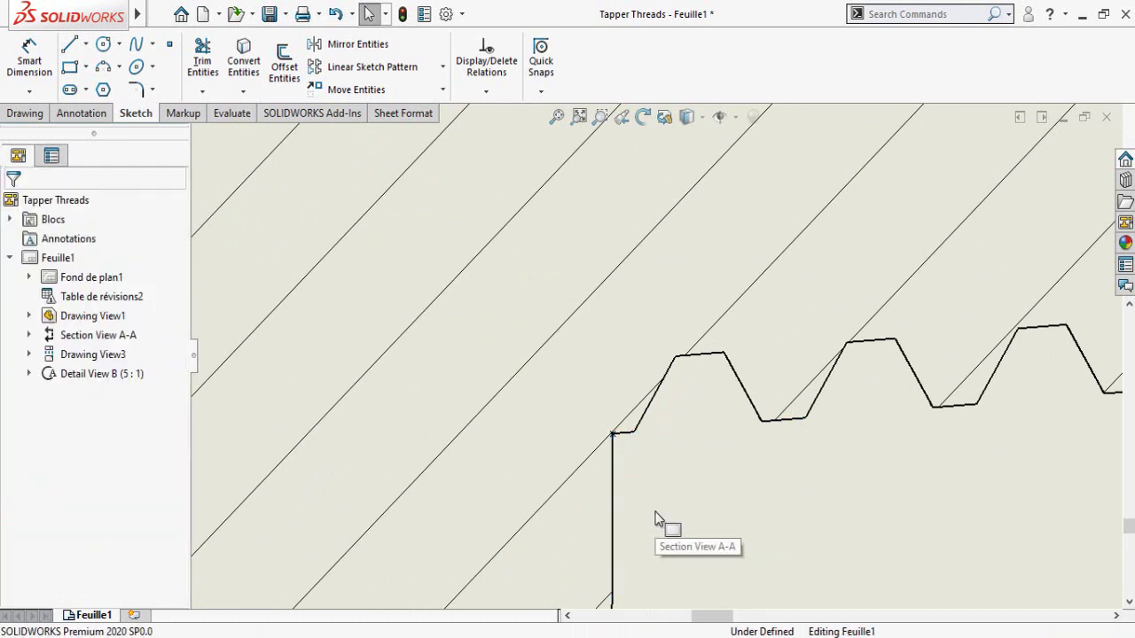
# Dimension the vertical distance between the upper and lower shoulder sketch points, placing it beyond the threaded end
pyautogui.scroll(5, 655, 519)
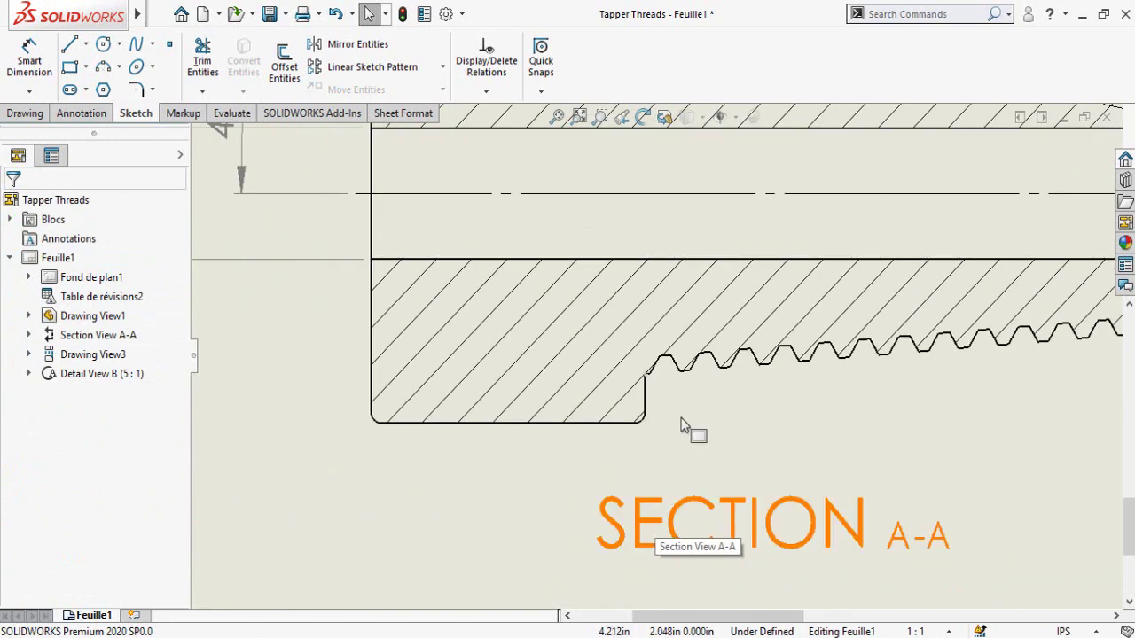
pyautogui.click(29, 62)
pyautogui.scroll(-4, 523, 248)
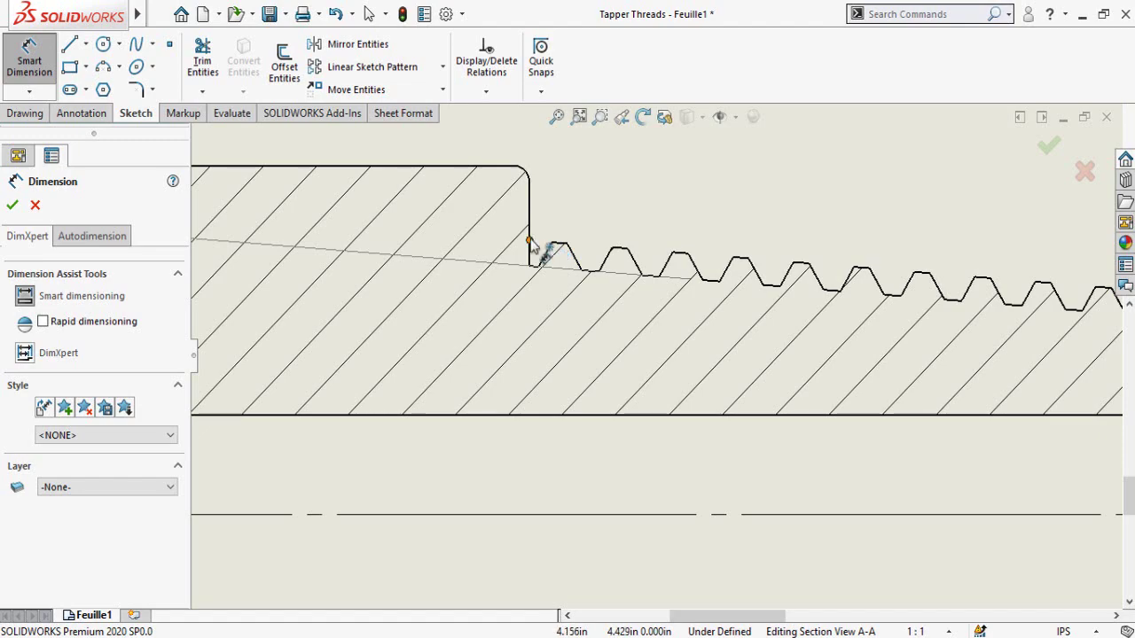
pyautogui.click(530, 241)
pyautogui.scroll(5, 608, 476)
pyautogui.scroll(-6, 652, 438)
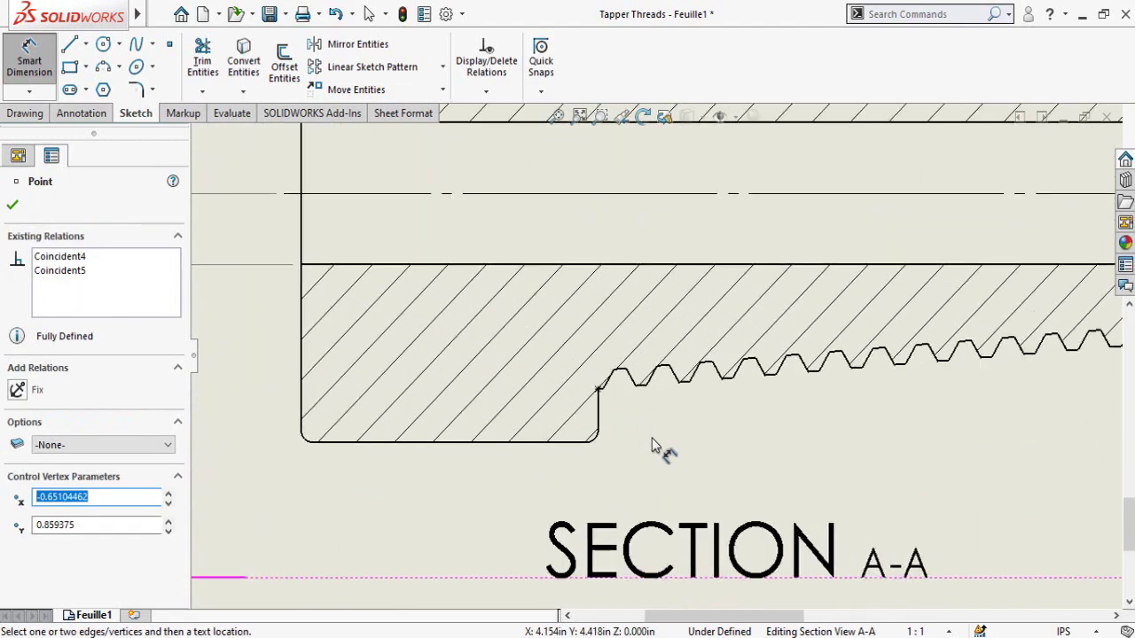
pyautogui.click(599, 390)
pyautogui.scroll(3, 615, 292)
pyautogui.scroll(-4, 842, 342)
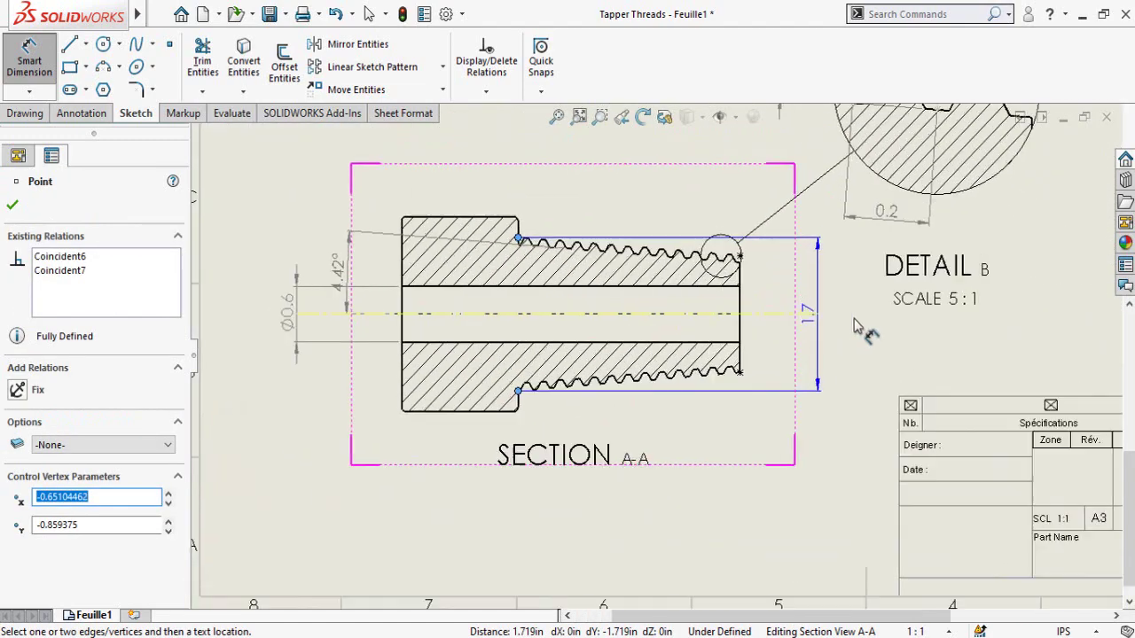
pyautogui.click(843, 340)
# Add a diameter symbol in front of the value of the dimension between the shoulder points
pyautogui.scroll(-3, 851, 339)
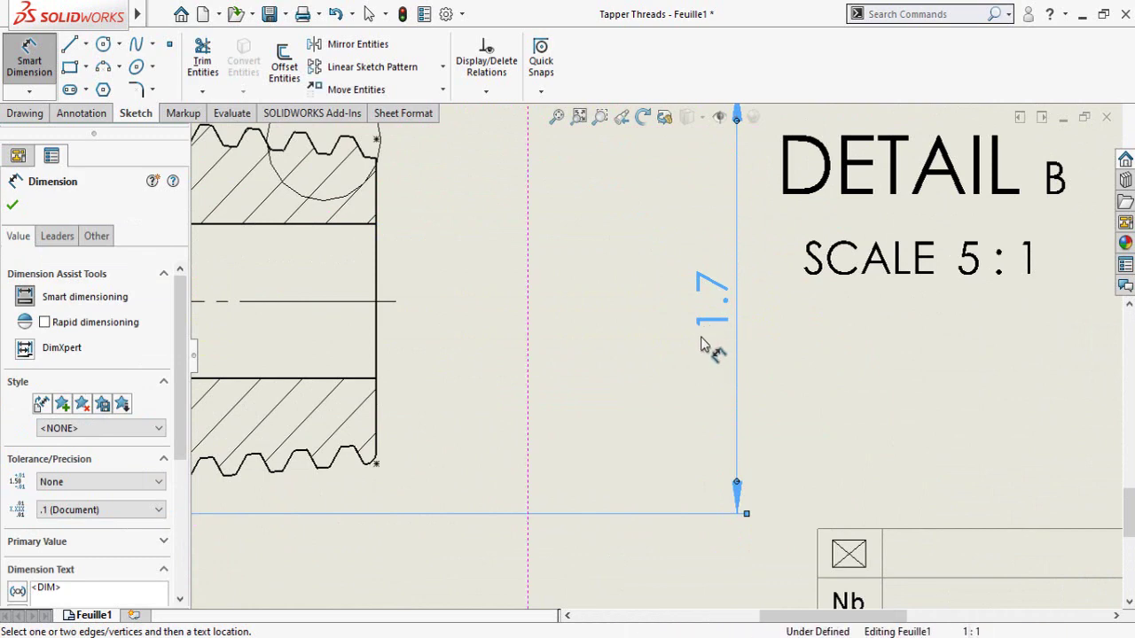
pyautogui.scroll(-3, 175, 351)
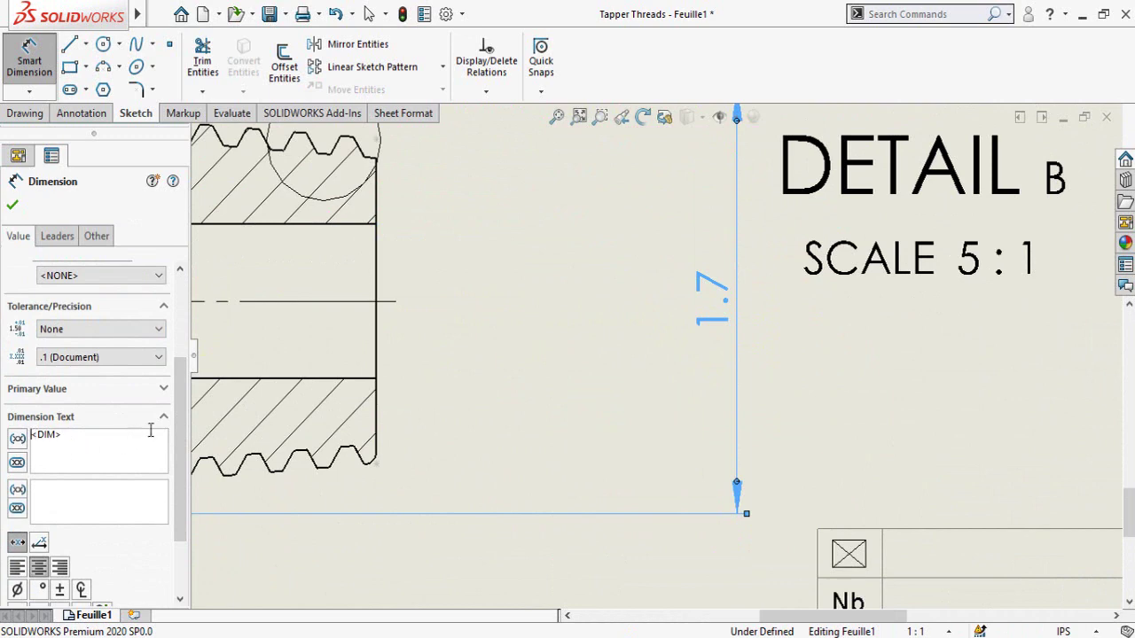
pyautogui.scroll(-1, 88, 497)
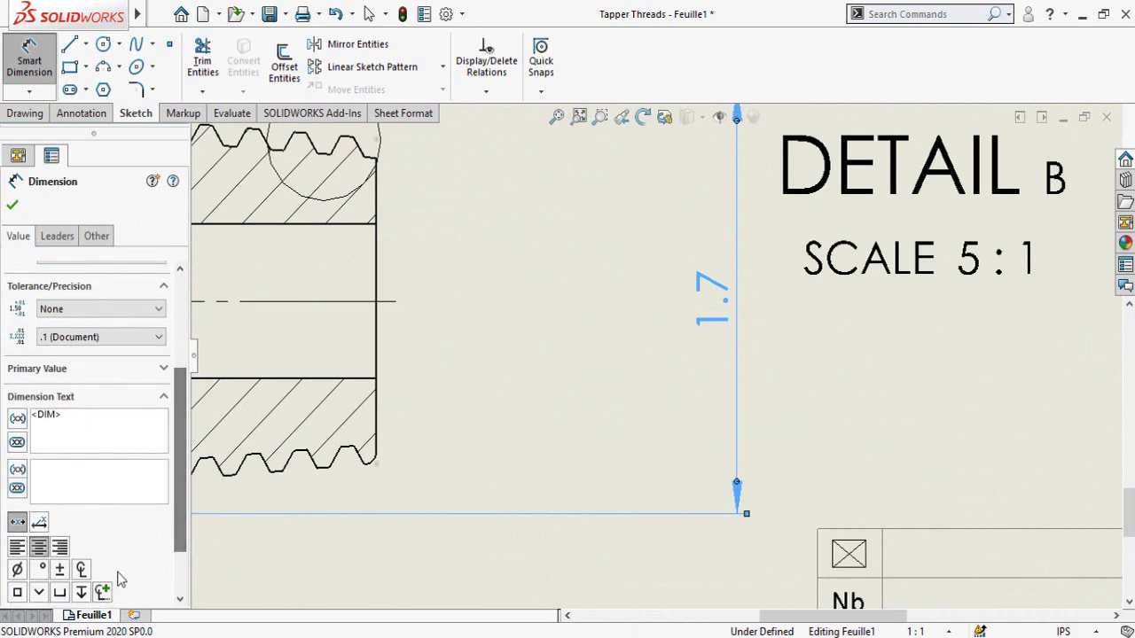
pyautogui.click(18, 569)
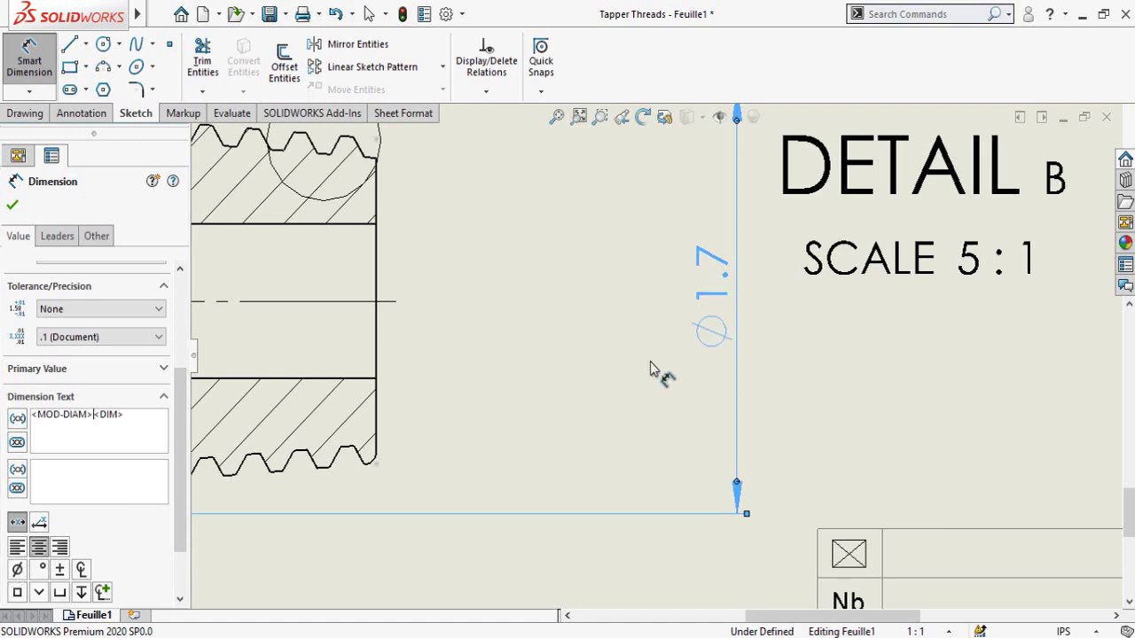
# Reposition the shoulder diameter dimension between the threaded end and Detail B, leaving room for another dimension beside the part
pyautogui.scroll(3, 816, 355)
pyautogui.click(532, 375)
pyautogui.scroll(-3, 608, 355)
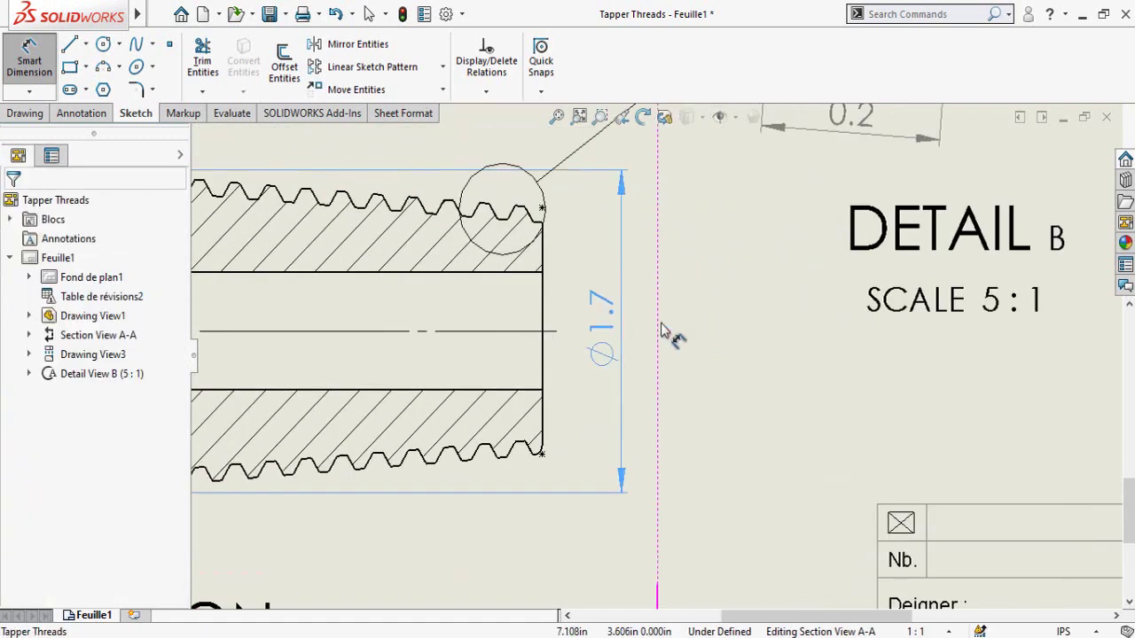
pyautogui.moveTo(660, 331); pyautogui.dragTo(786, 331)
pyautogui.click(944, 424)
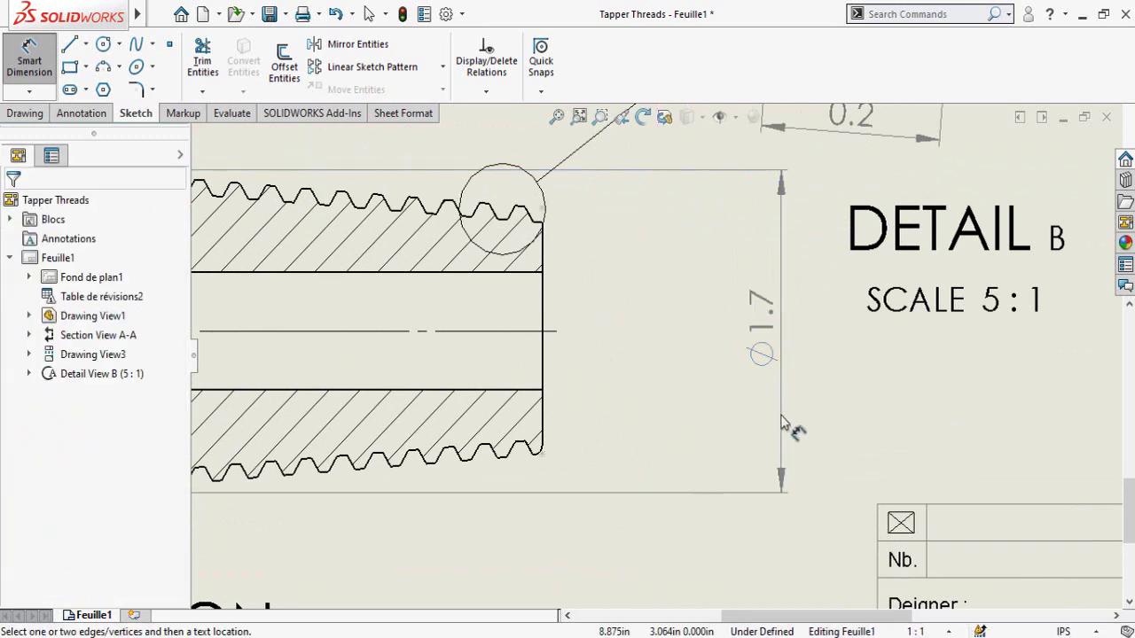
# Dimension the vertical distance between the two sketch points at the section view's small threaded end and prefix its value with a diameter symbol
pyautogui.click(542, 209)
pyautogui.click(541, 453)
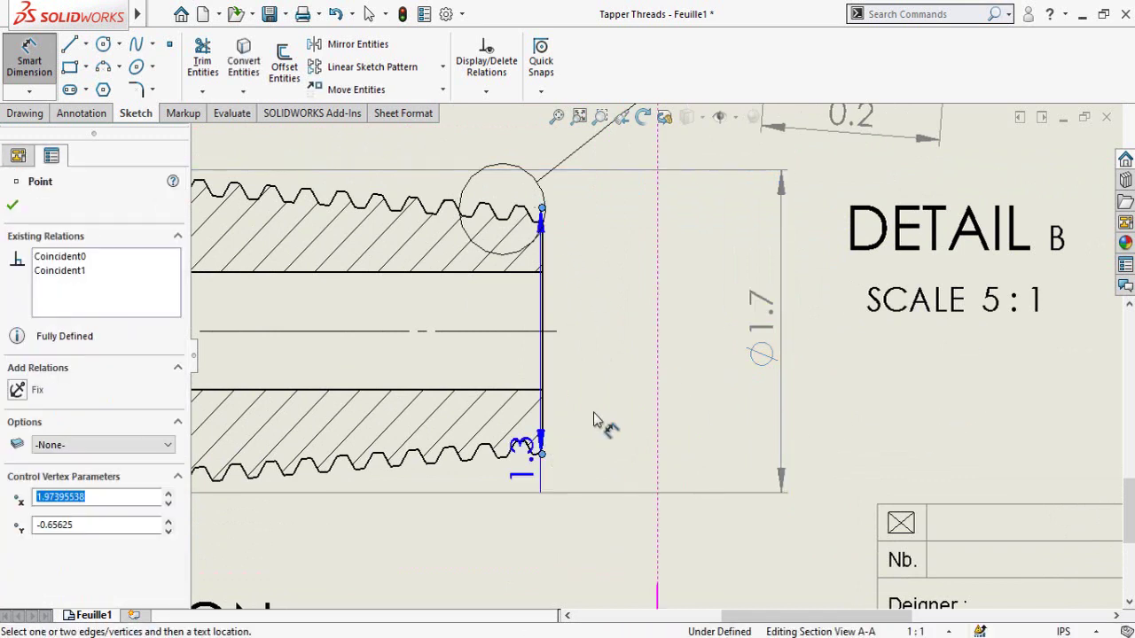
pyautogui.click(709, 340)
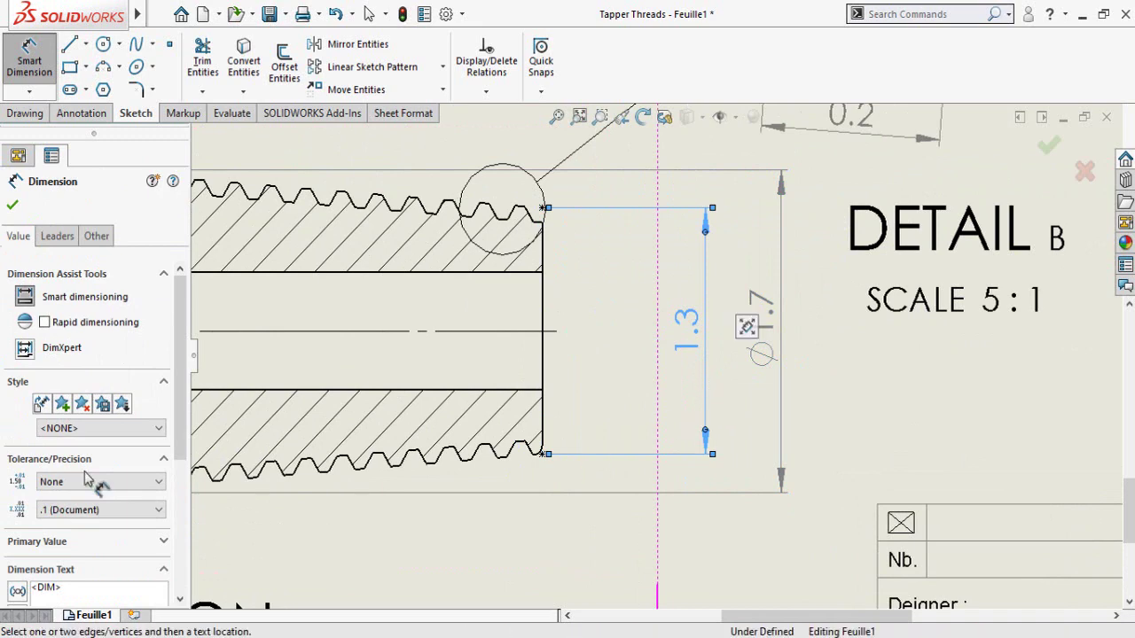
pyautogui.scroll(-3, 106, 443)
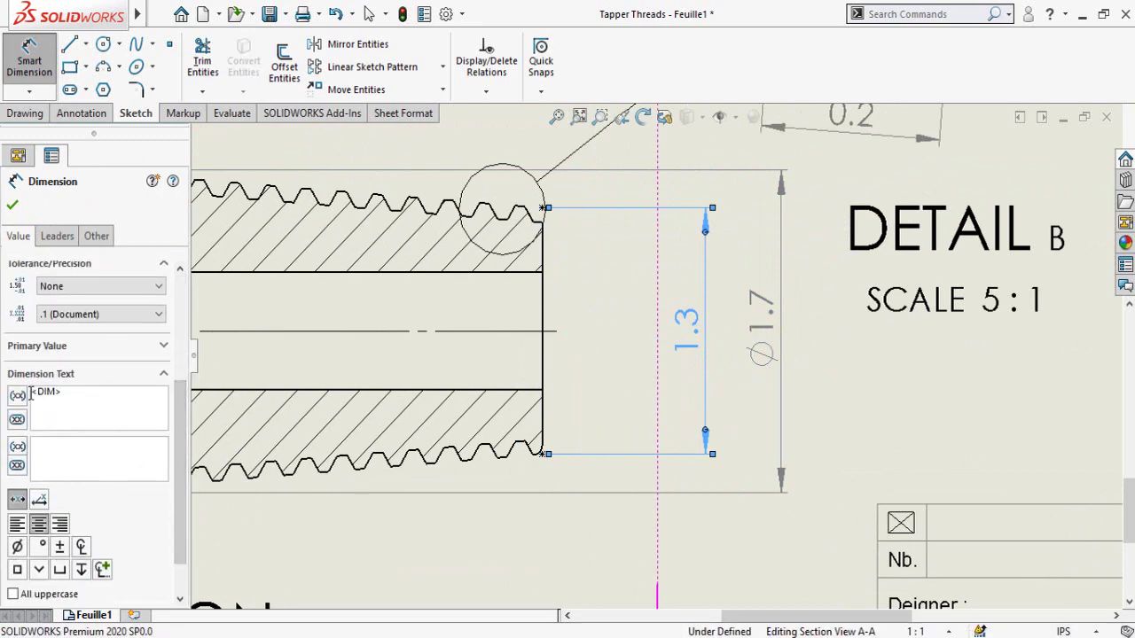
pyautogui.click(17, 547)
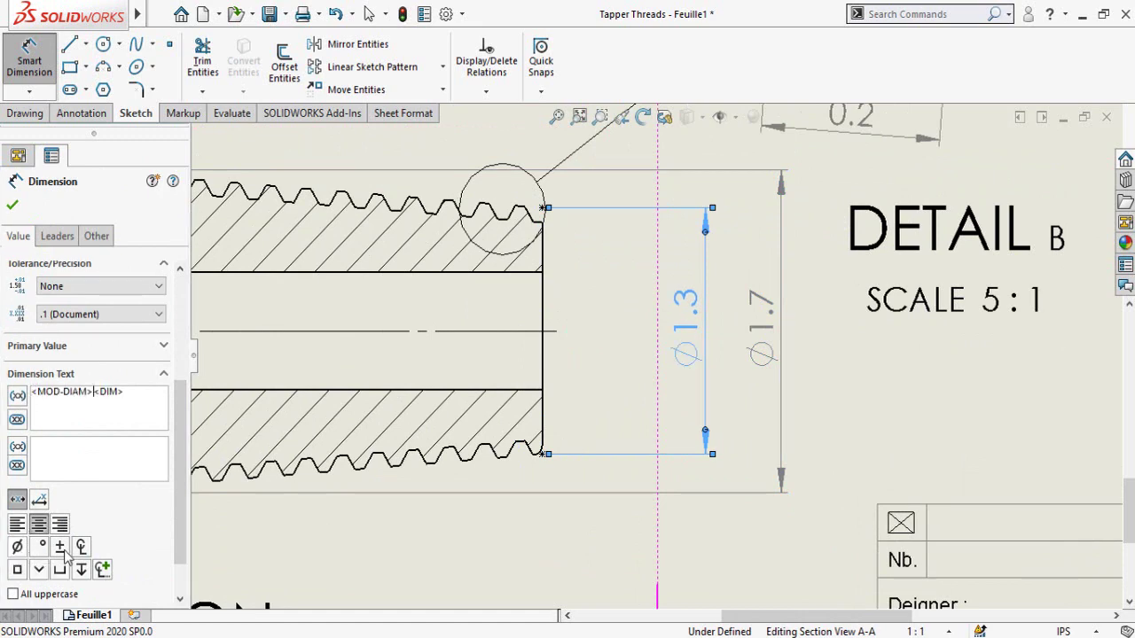
pyautogui.click(906, 376)
# Add a radius dimension to the rounded upper outer corner of the head in the front view, placing it outside the part above the corner
pyautogui.scroll(5, 837, 426)
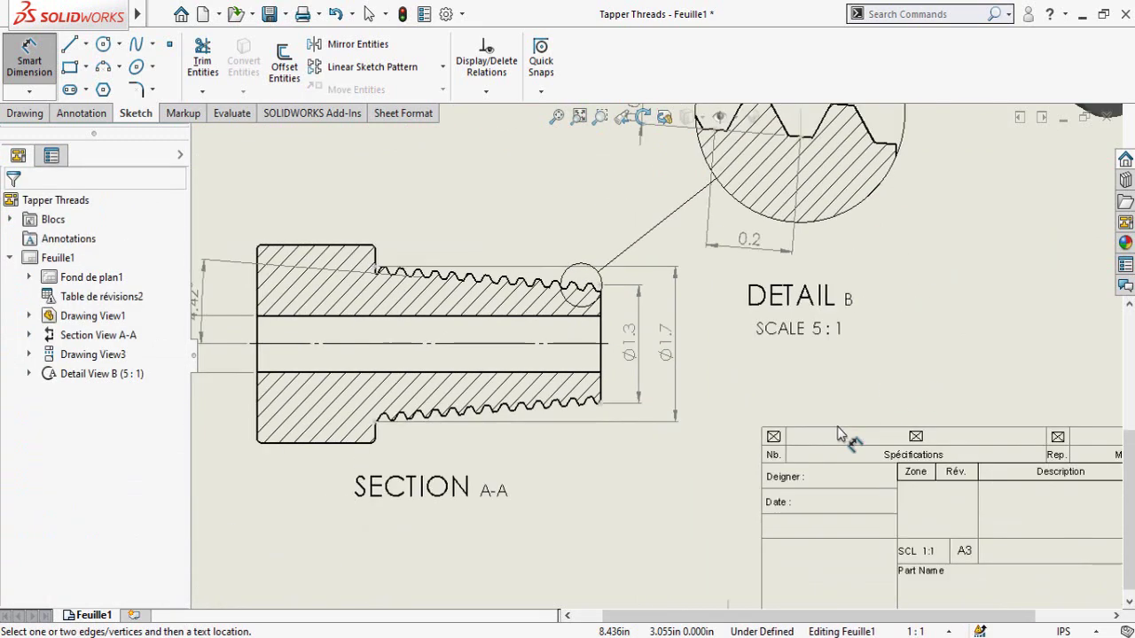
pyautogui.scroll(-3, 495, 268)
pyautogui.scroll(-2, 496, 271)
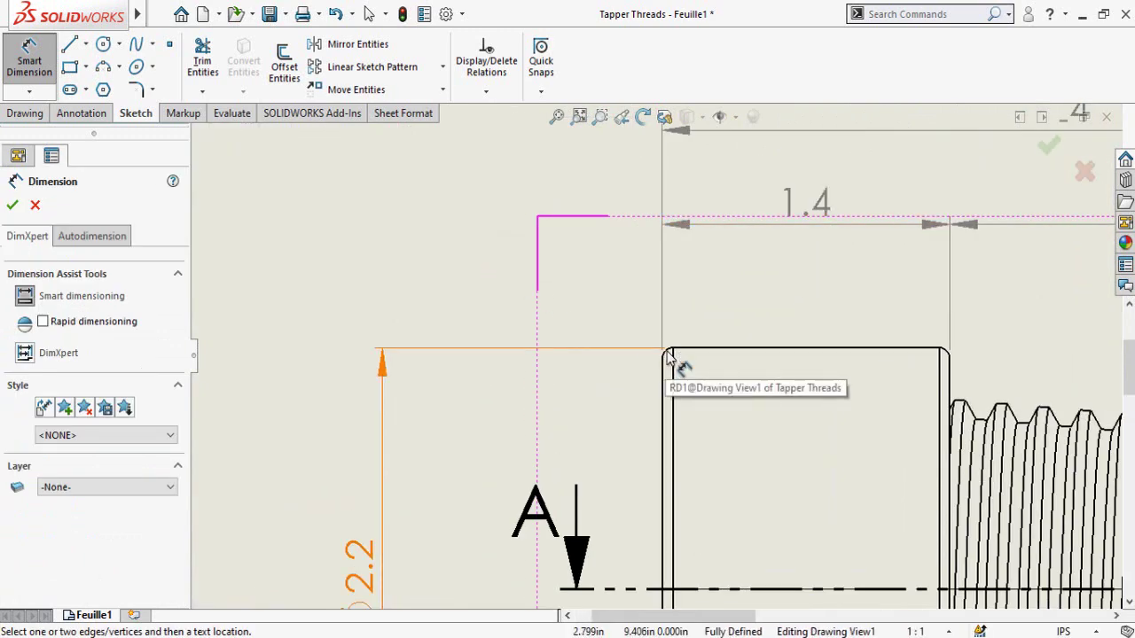
pyautogui.click(671, 356)
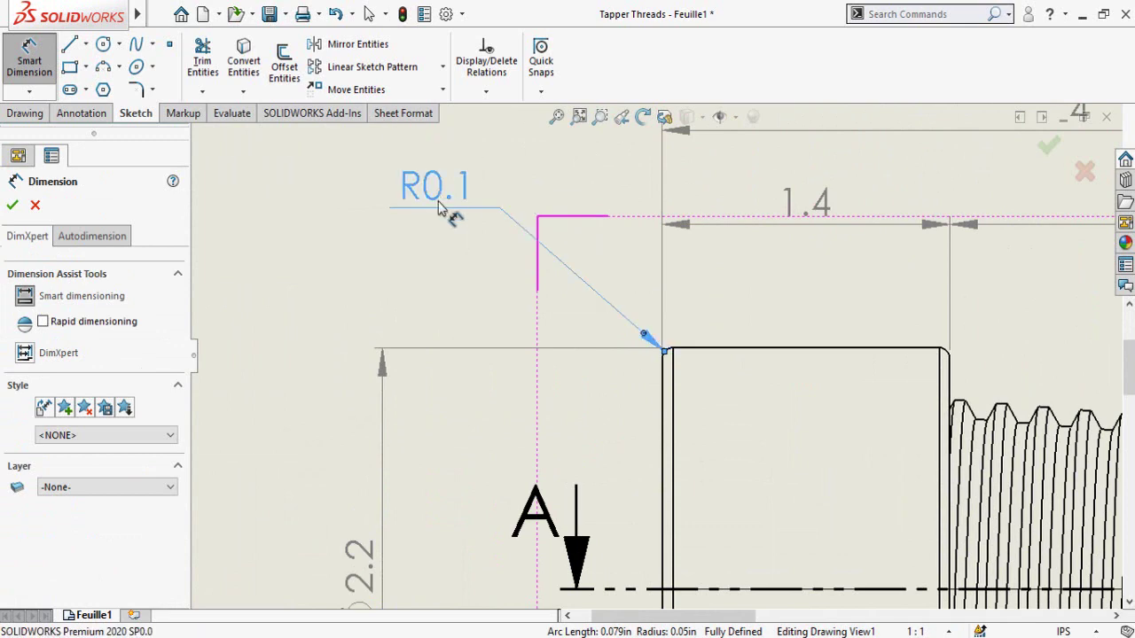
pyautogui.click(438, 207)
pyautogui.press('Escape')
pyautogui.scroll(3, 620, 417)
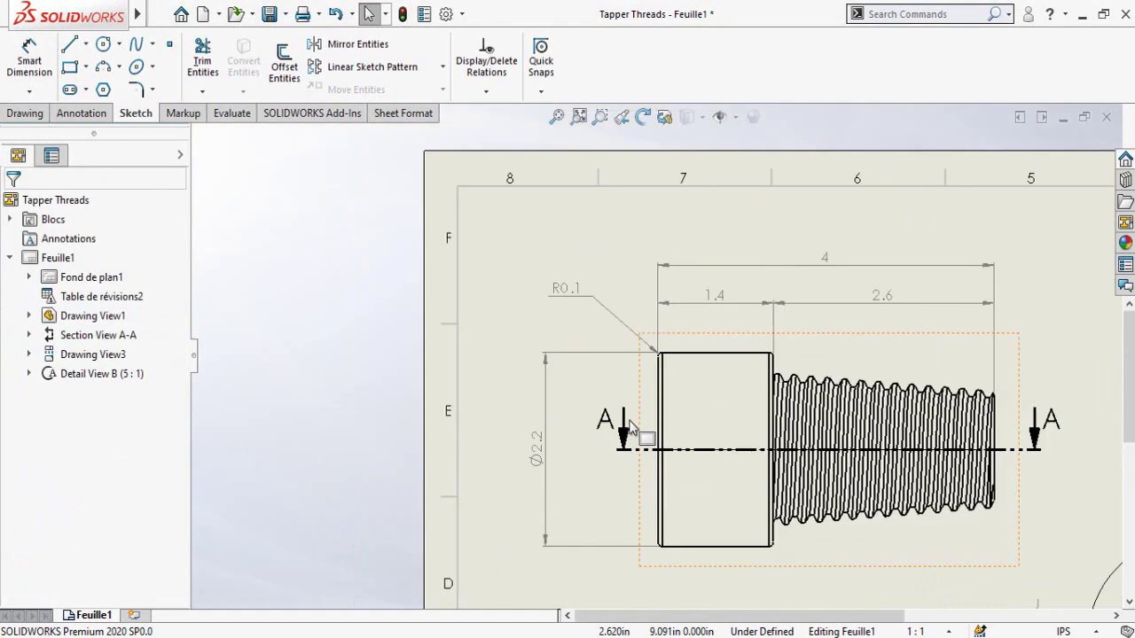
pyautogui.scroll(4, 620, 408)
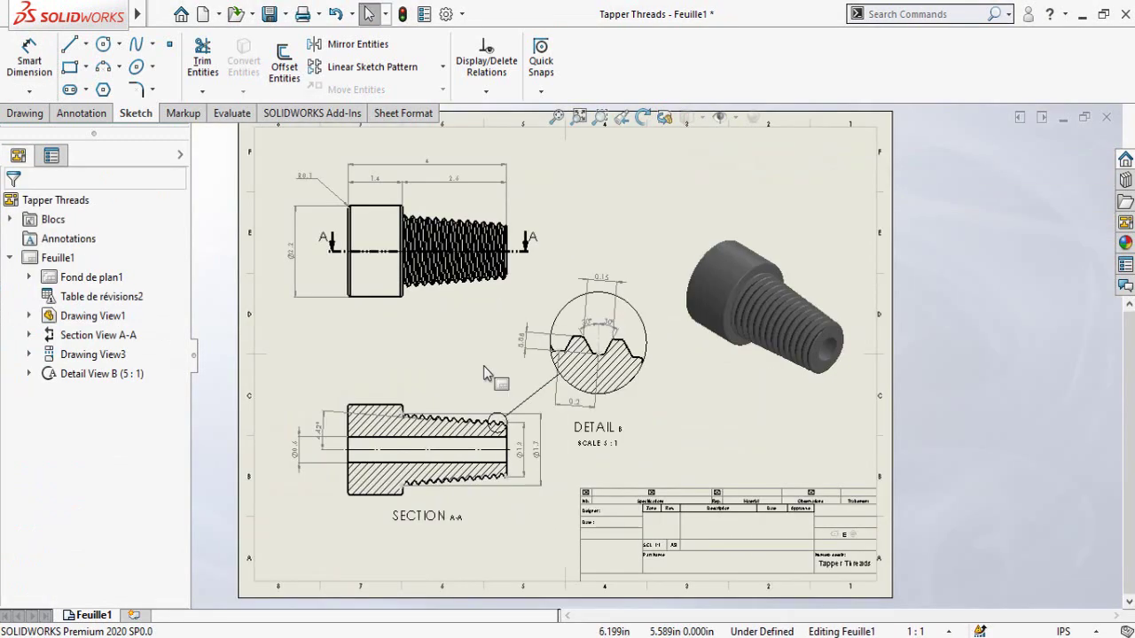